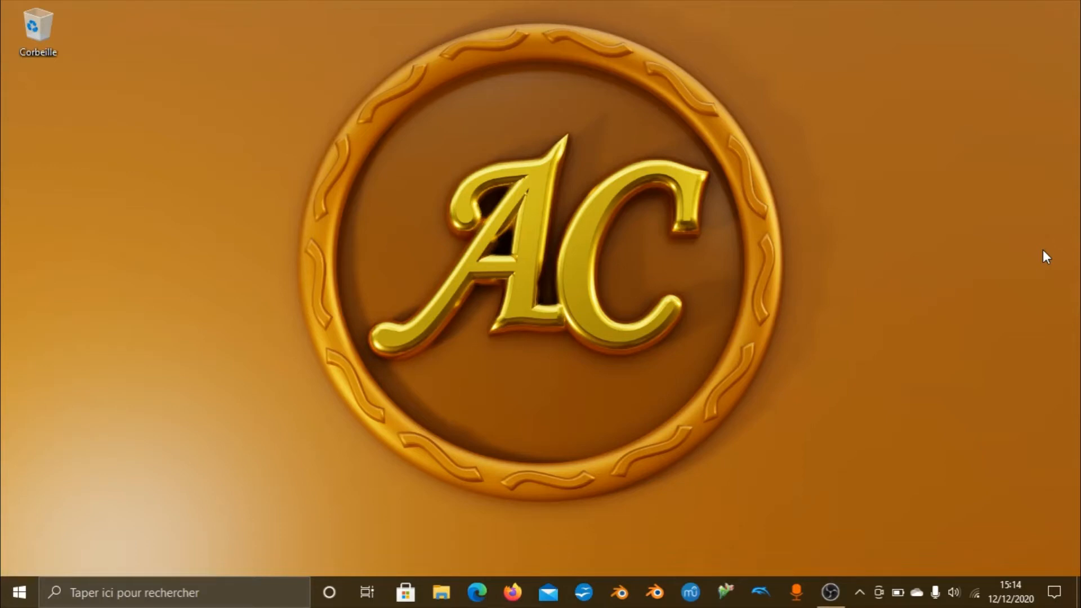
# Step: Find the Éditeur de vidéo application through the system search and launch it
pyautogui.click(277, 584)
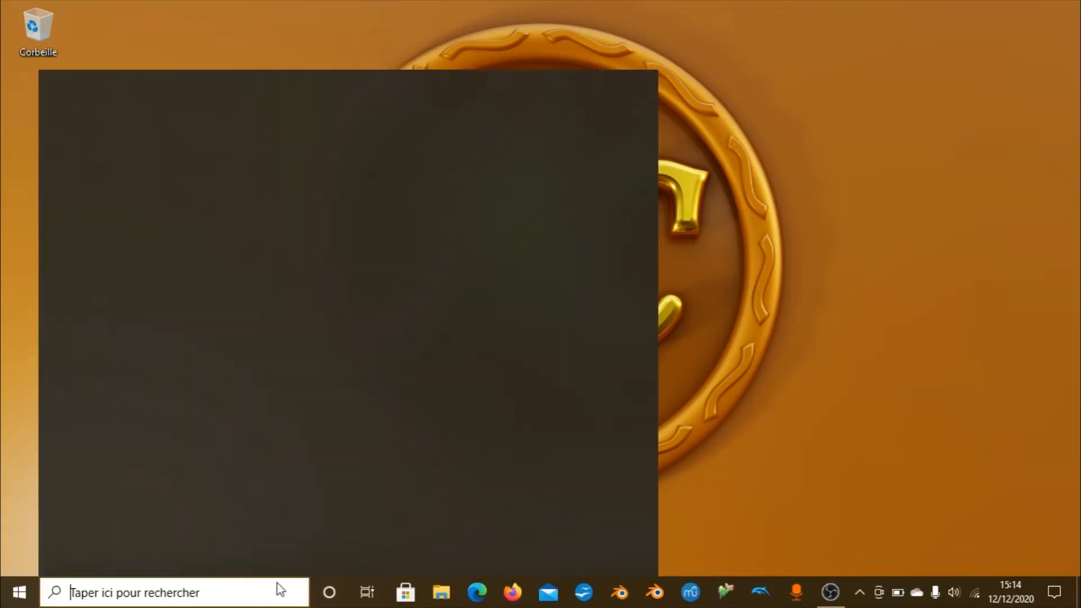
pyautogui.write('é')
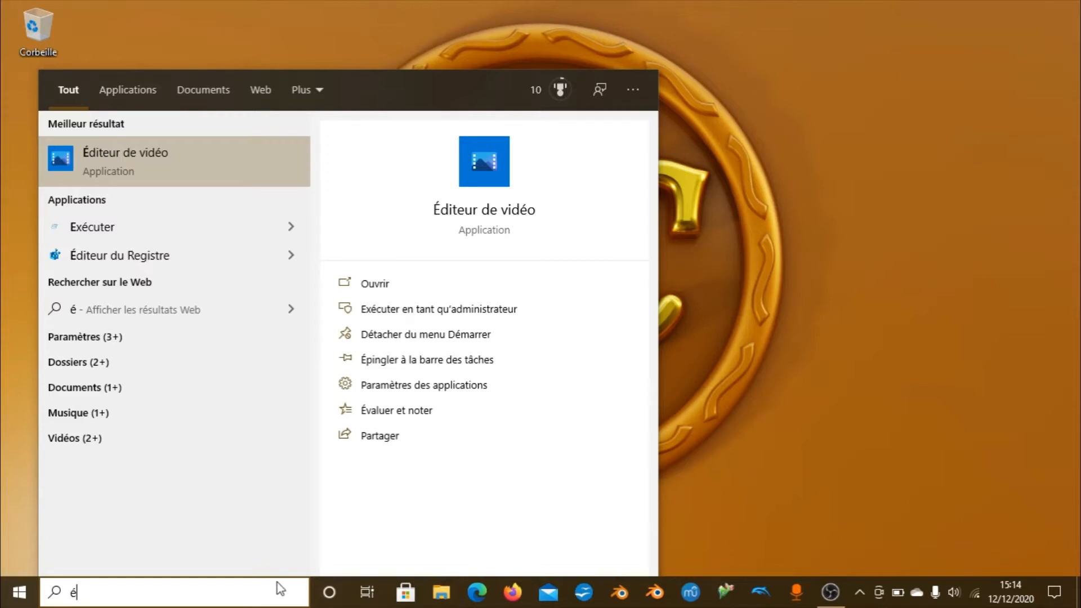
pyautogui.press('BackSpace')
pyautogui.write('e')
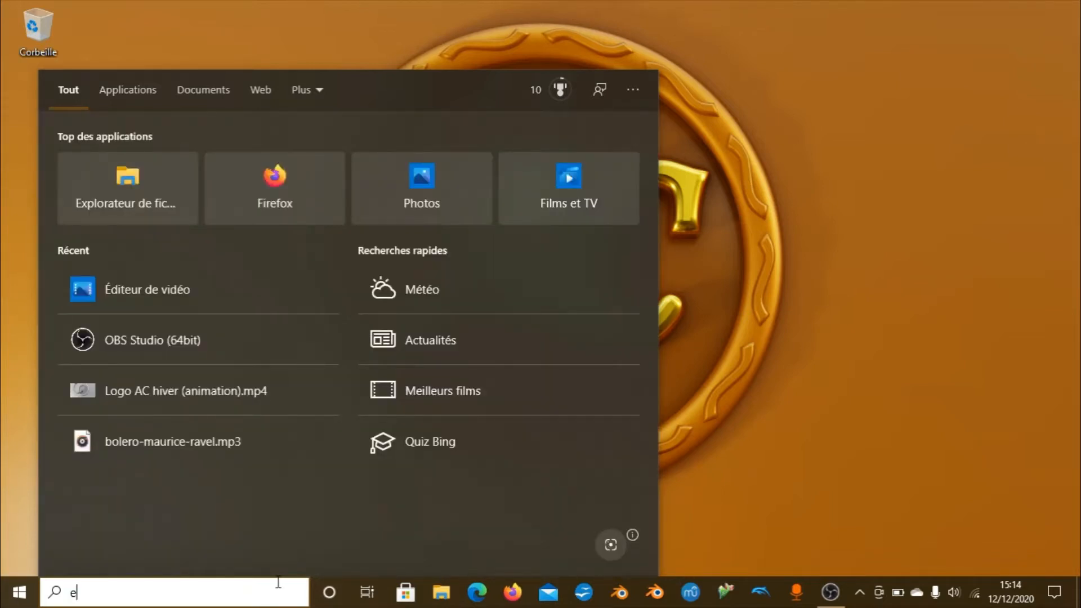
pyautogui.write('di')
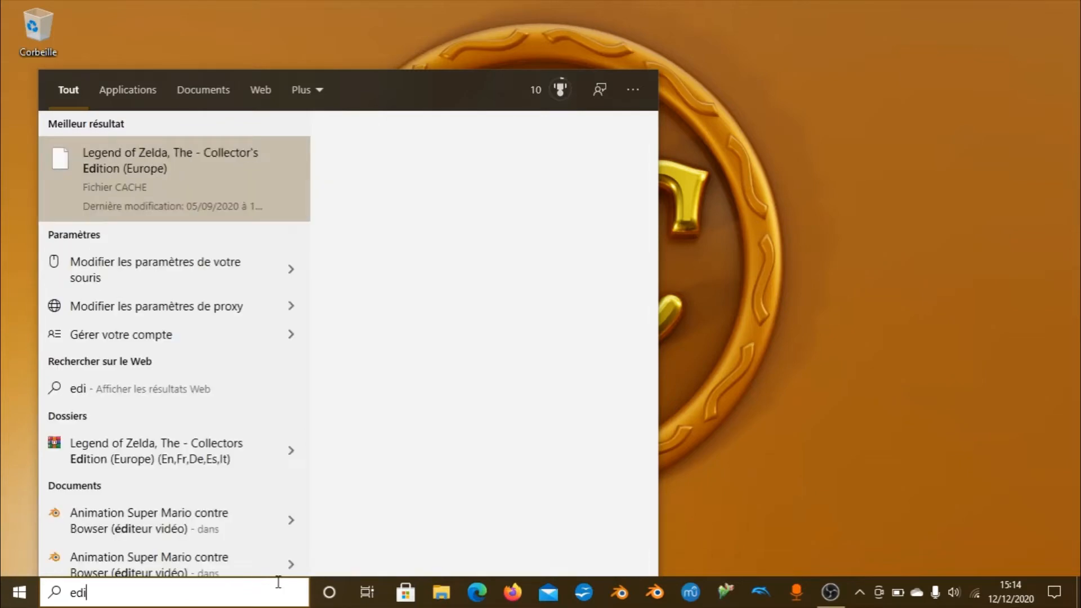
pyautogui.press('BackSpace')
pyautogui.press('BackSpace')
pyautogui.press('BackSpace')
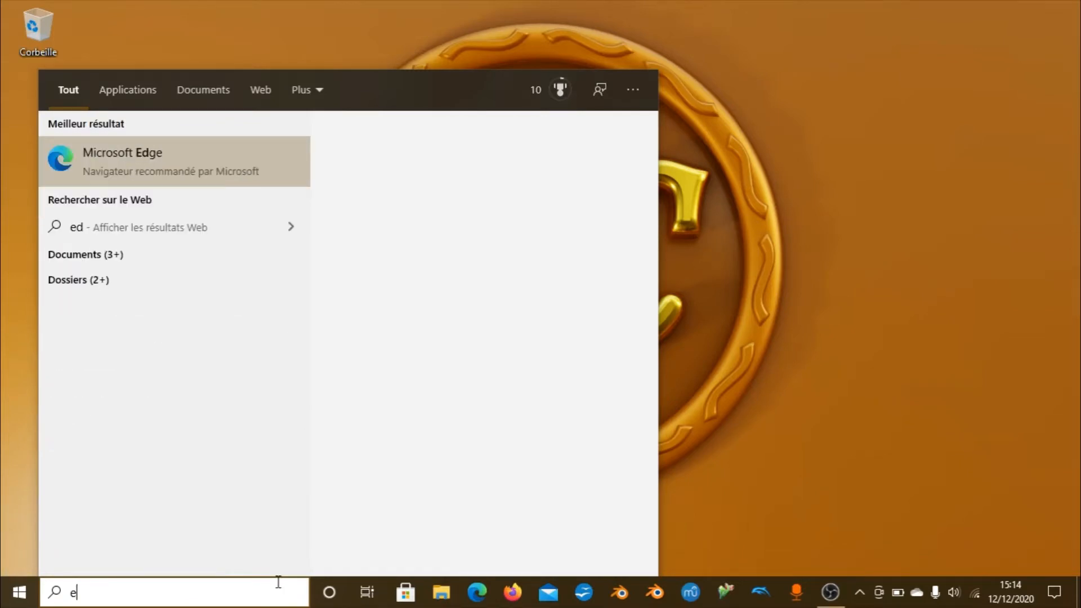
pyautogui.write('é')
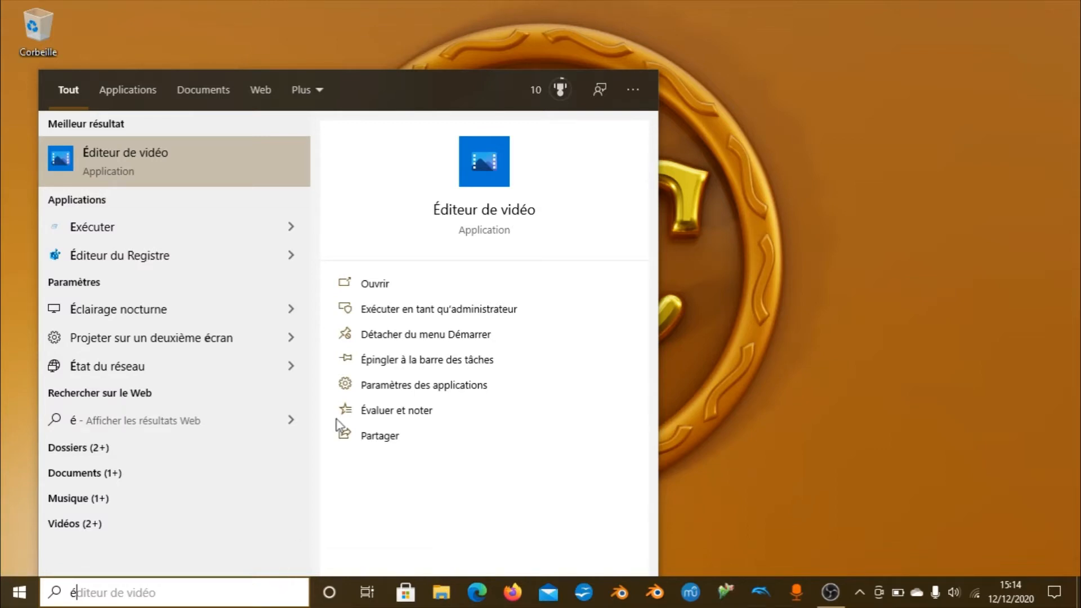
pyautogui.click(486, 175)
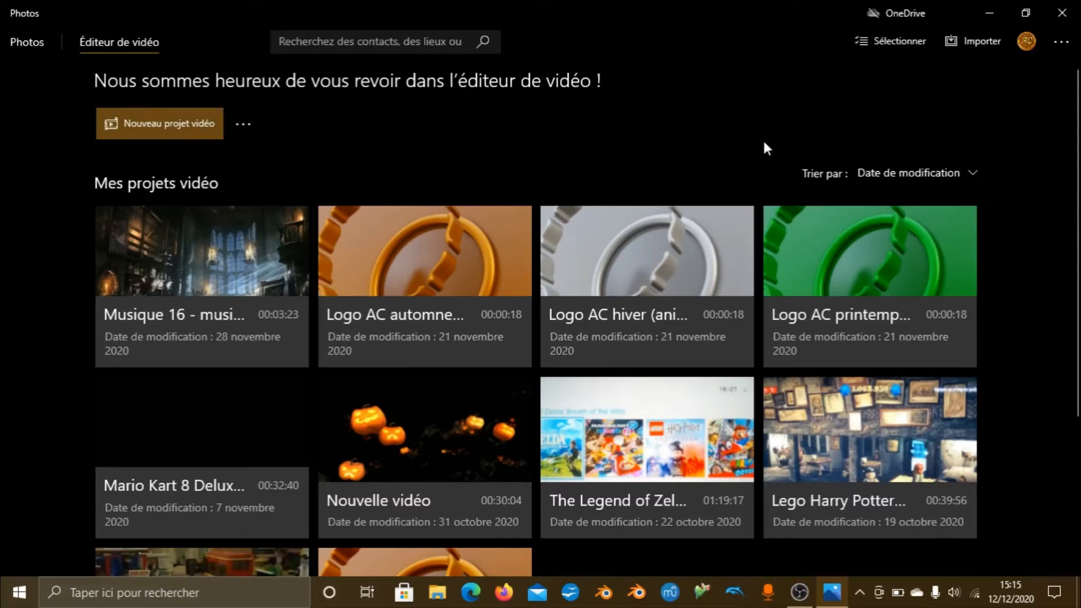
# Step: Browse the list of existing video projects and look at its available sorting options
pyautogui.scroll(-2, 766, 127)
pyautogui.scroll(-3, 762, 391)
pyautogui.scroll(6, 658, 470)
pyautogui.click(903, 168)
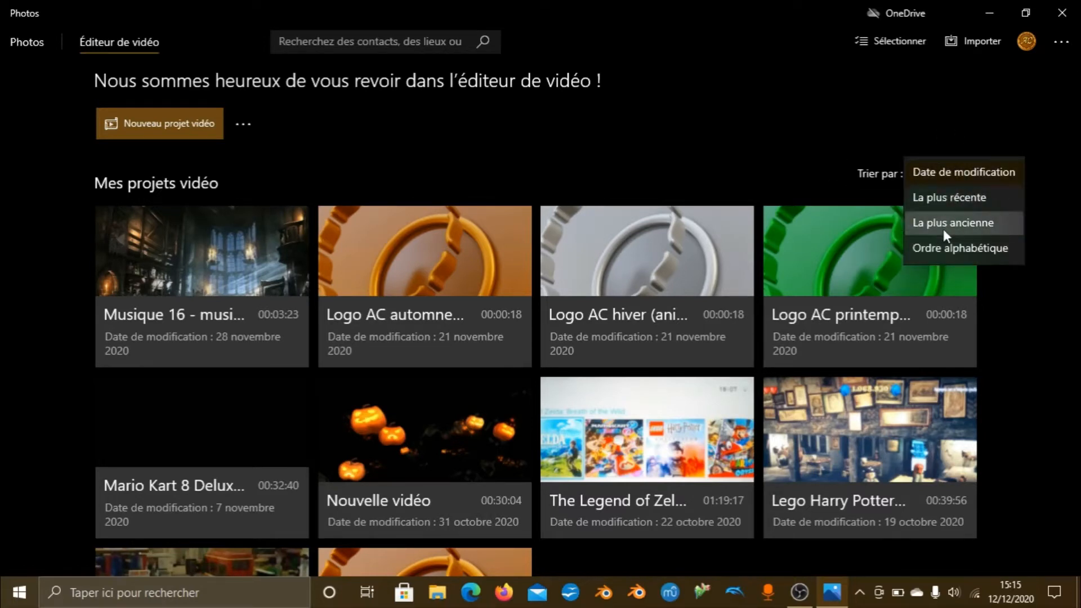
pyautogui.press('Escape')
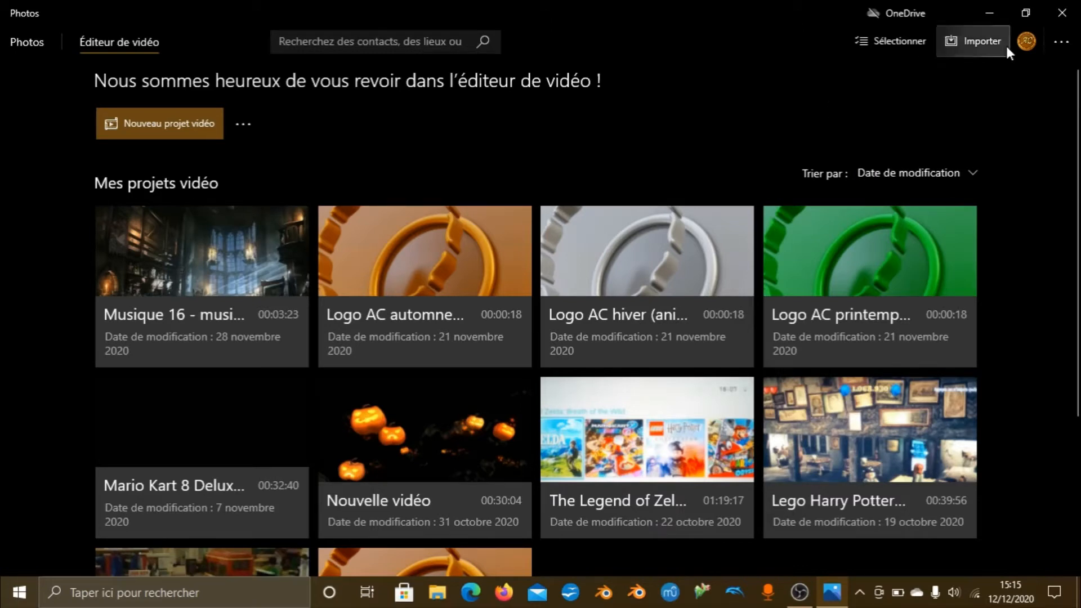
# Step: View the Photos settings page and return to the video projects overview
pyautogui.click(1062, 41)
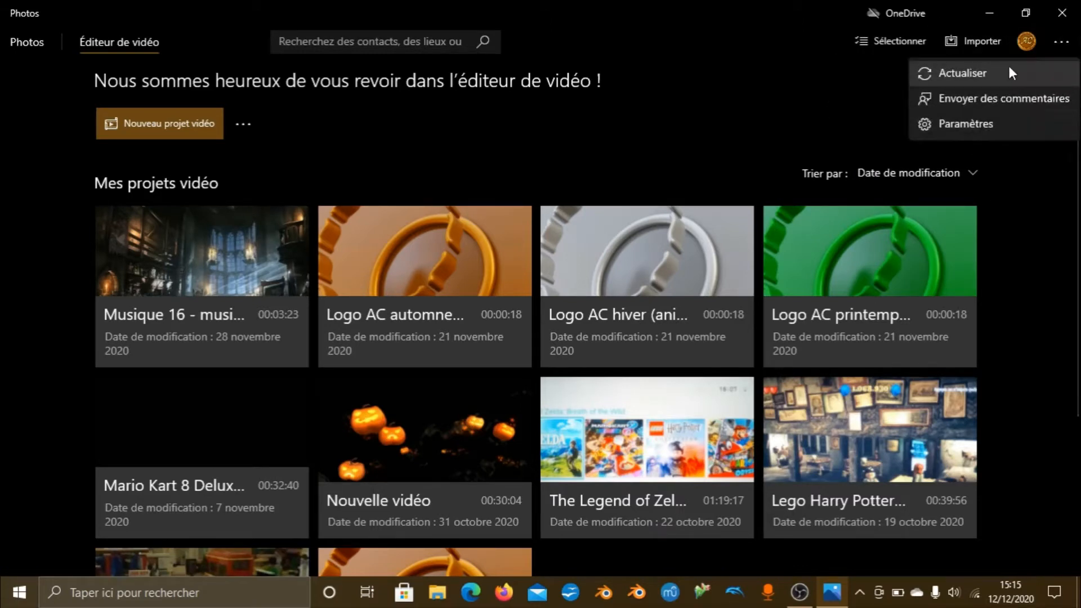
pyautogui.click(967, 124)
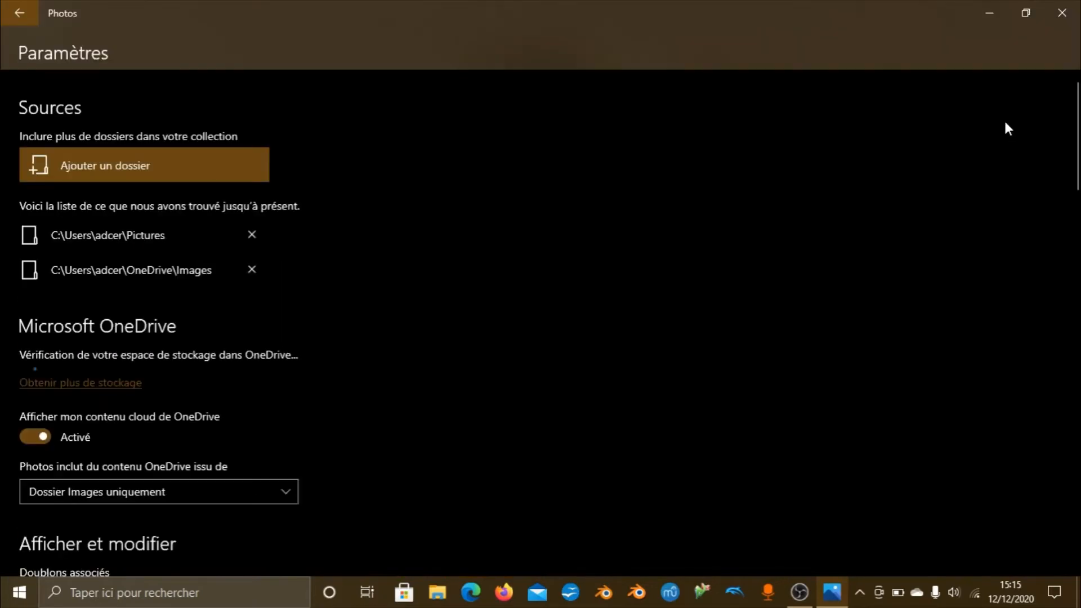
pyautogui.click(3, 5)
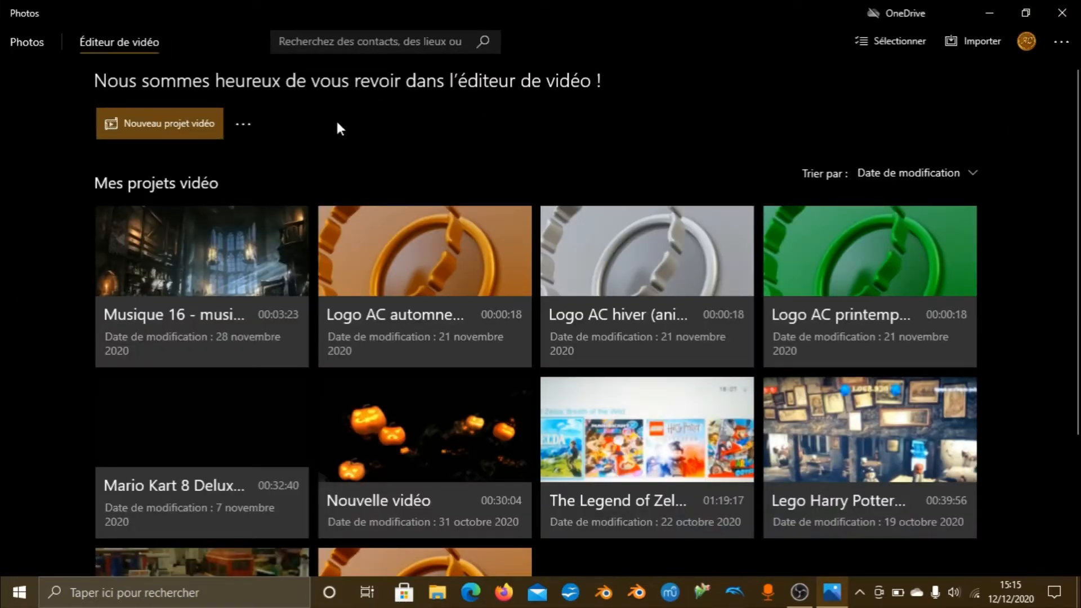
# Step: Look at the extra option for automatically creating a video and at the collection search suggestions without choosing any
pyautogui.click(250, 126)
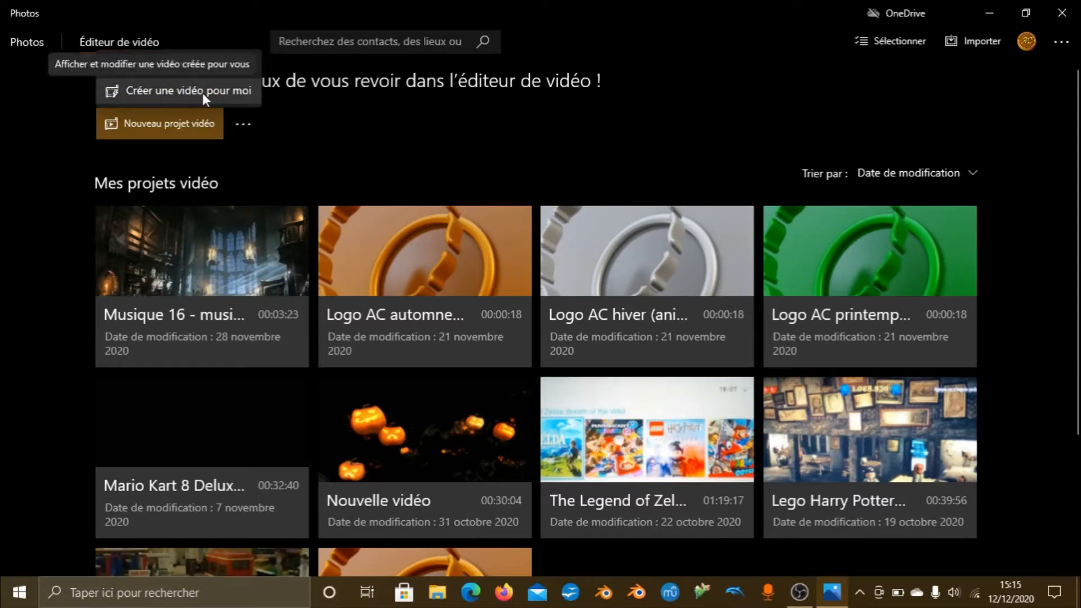
pyautogui.click(508, 147)
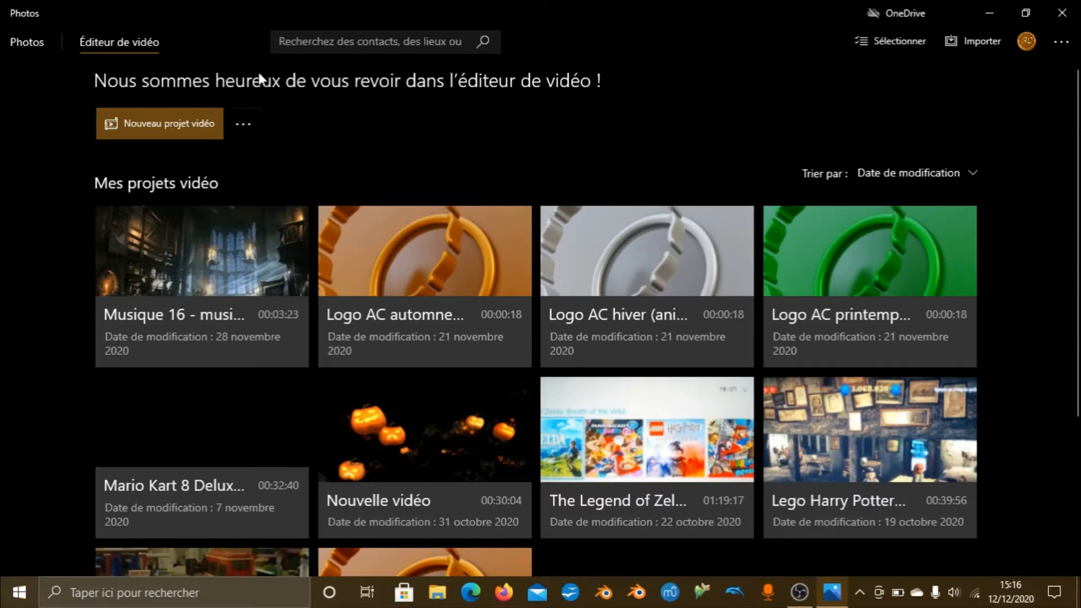
pyautogui.click(279, 41)
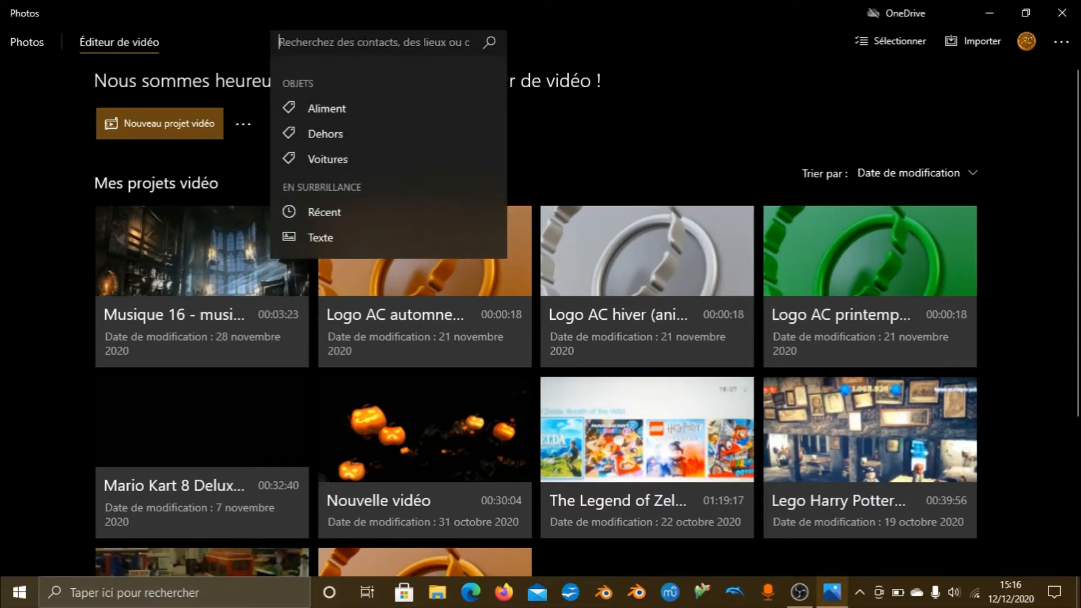
pyautogui.click(232, 31)
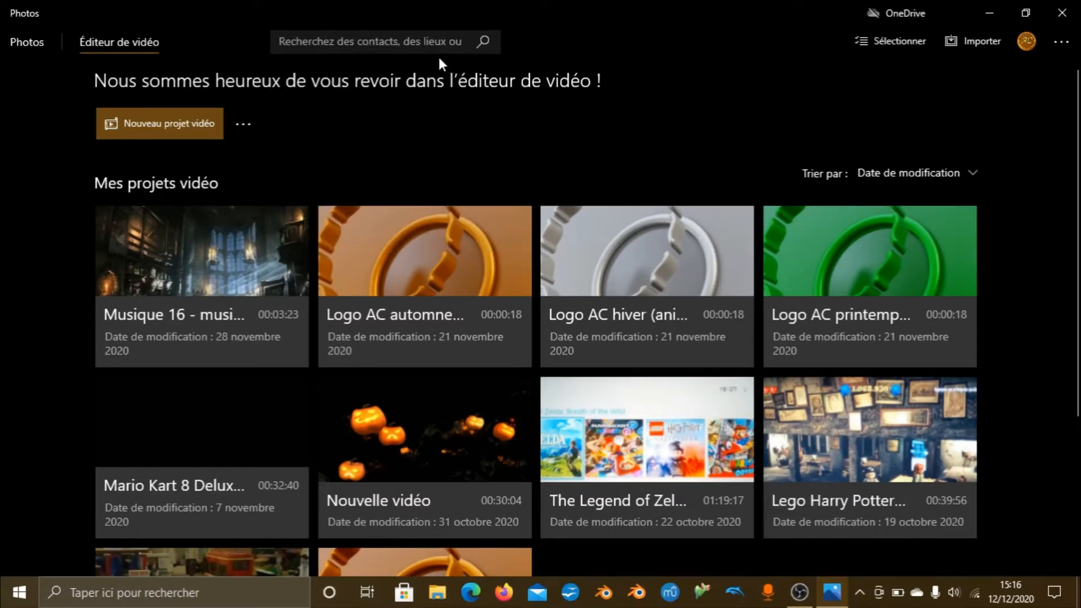
pyautogui.click(462, 44)
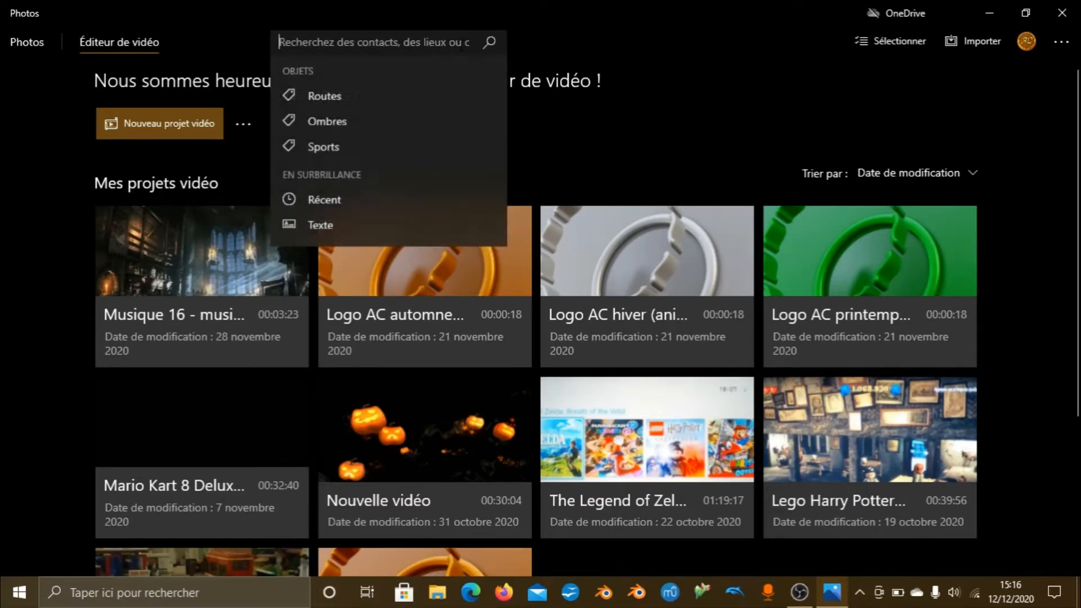
pyautogui.click(753, 116)
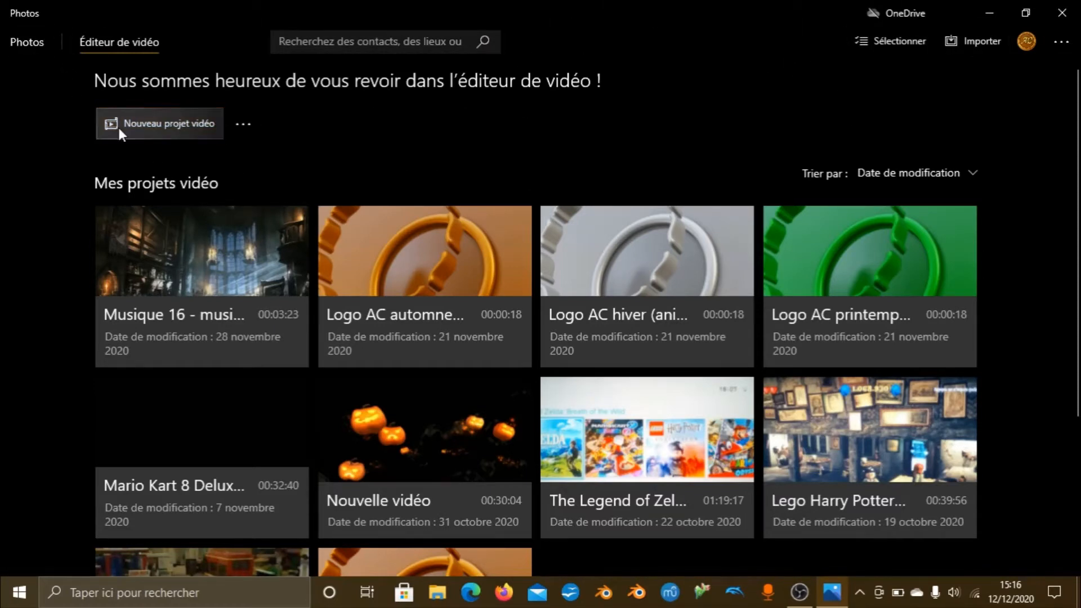
# Step: Create a new video project named Voyage
pyautogui.click(195, 124)
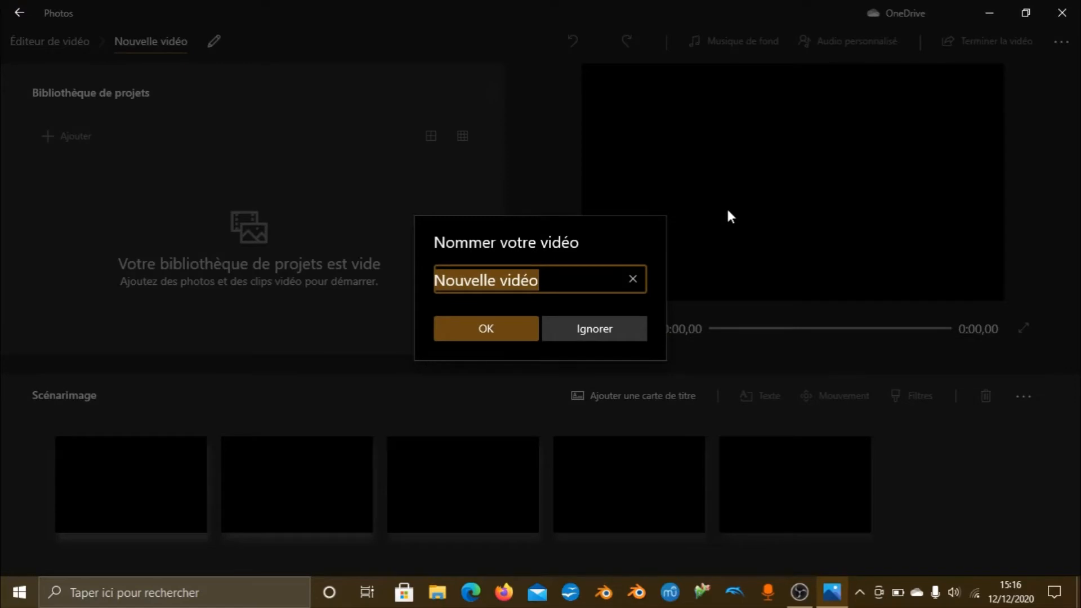
pyautogui.press('BackSpace')
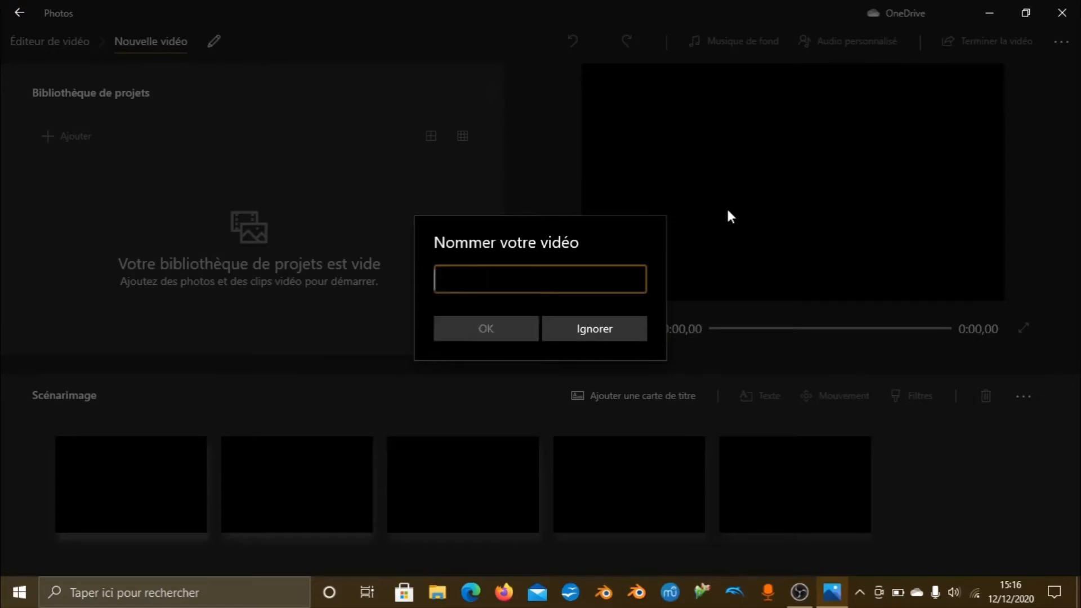
pyautogui.write('Voy')
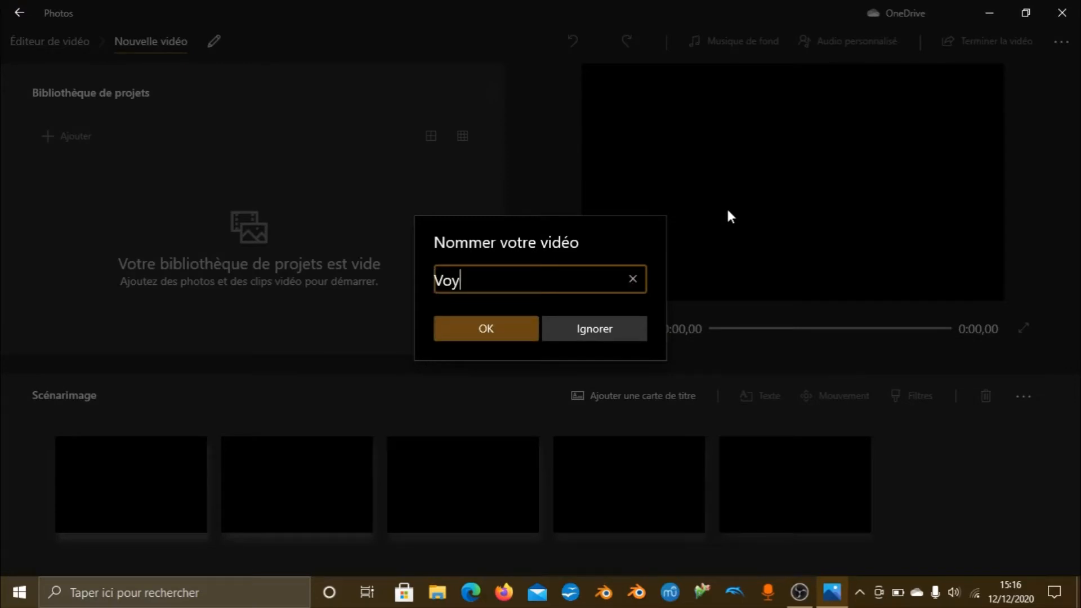
pyautogui.write('age')
pyautogui.click(519, 329)
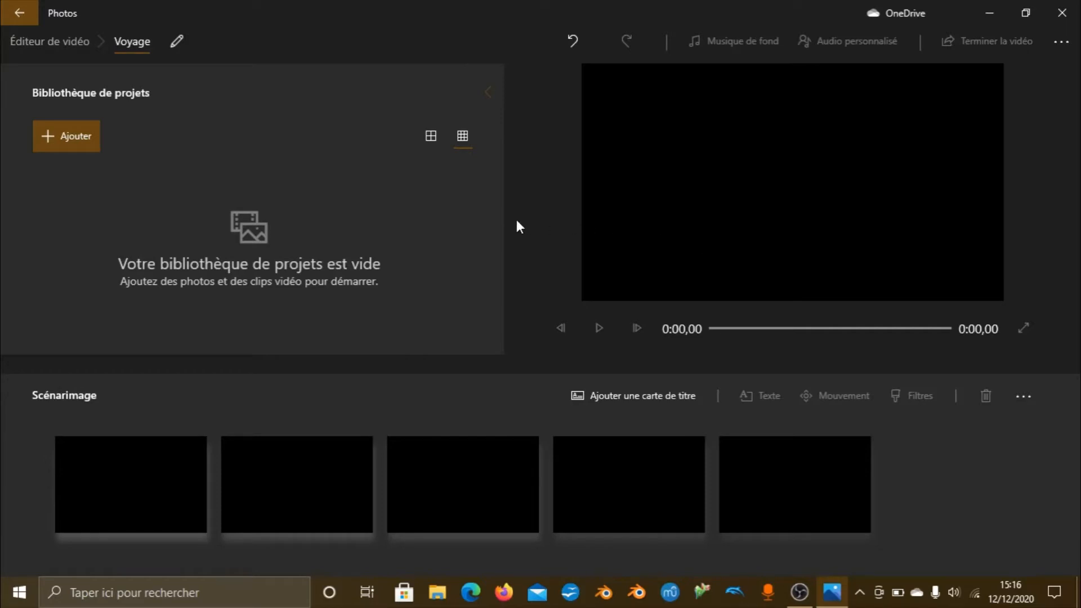
# Step: Add the video VID_20200714_153523 from the PC's Téléchargements folder to the project library
pyautogui.click(88, 137)
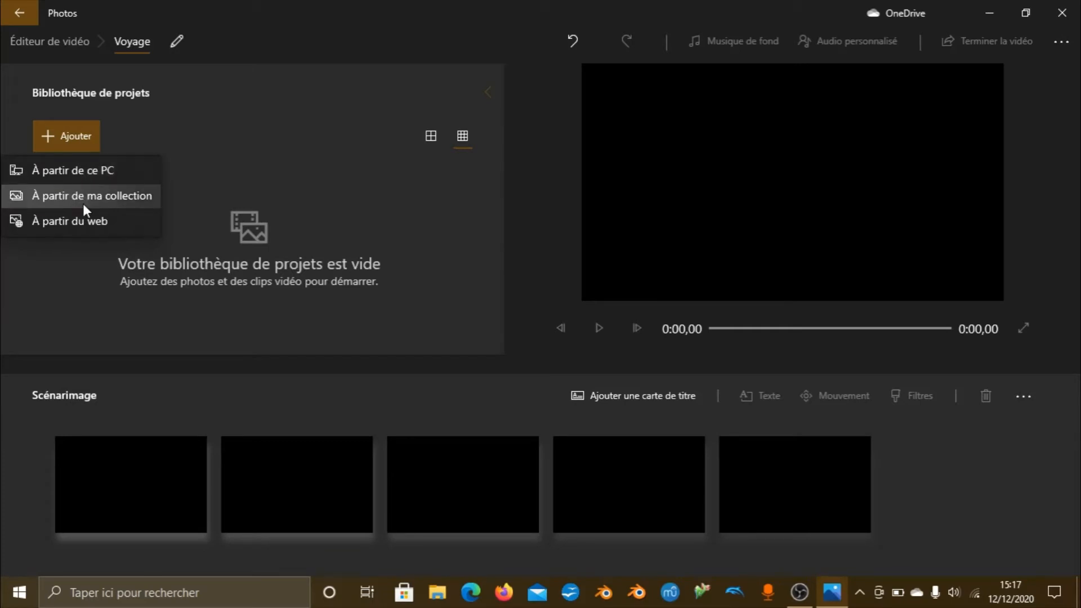
pyautogui.click(80, 171)
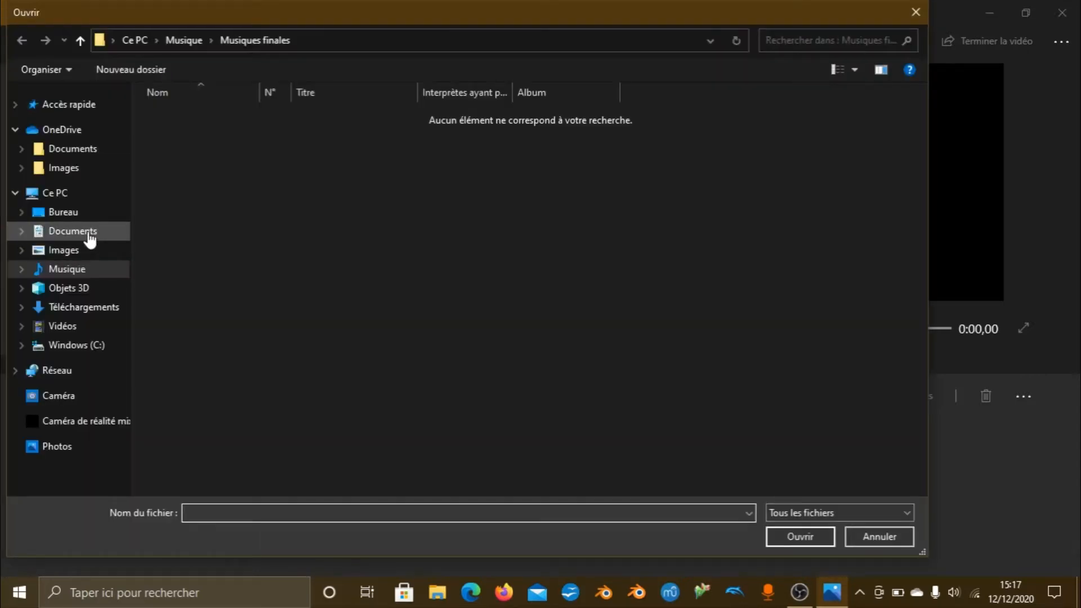
pyautogui.click(100, 310)
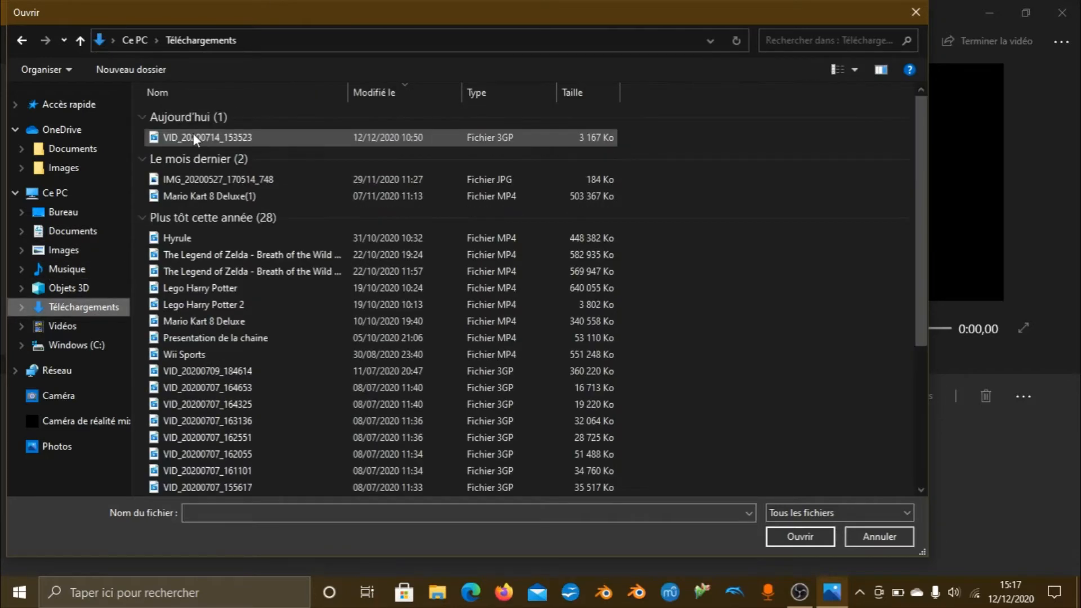
pyautogui.click(194, 137)
pyautogui.click(809, 533)
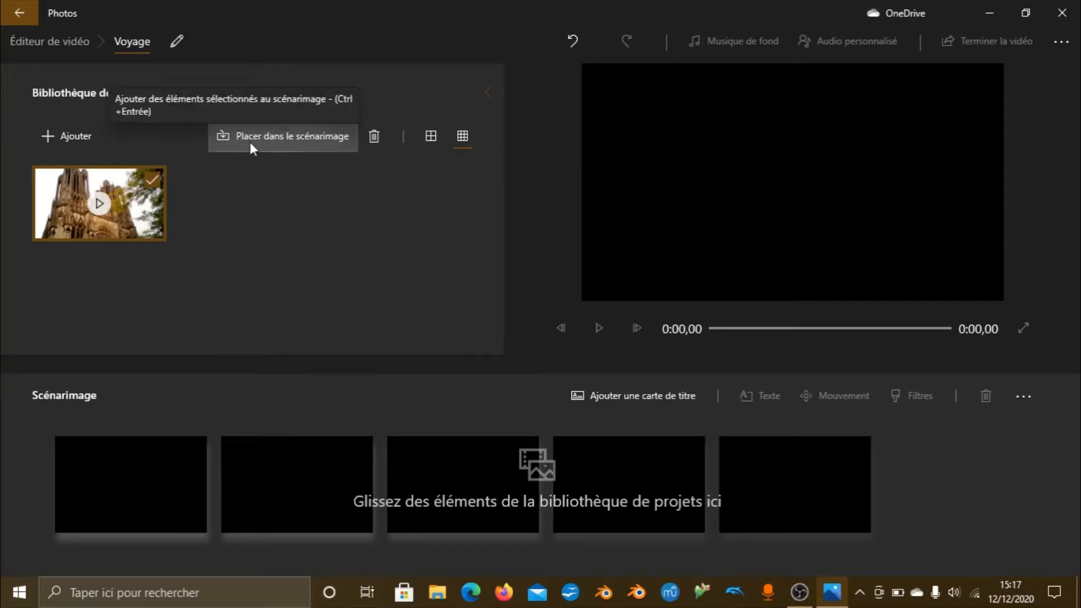
# Step: Add photos IMG_20190717_161209, IMG_20190719_152624 and IMG_20190719_163131 from the Photos fond d'écran folder in Images to the project library
pyautogui.click(82, 139)
pyautogui.click(78, 171)
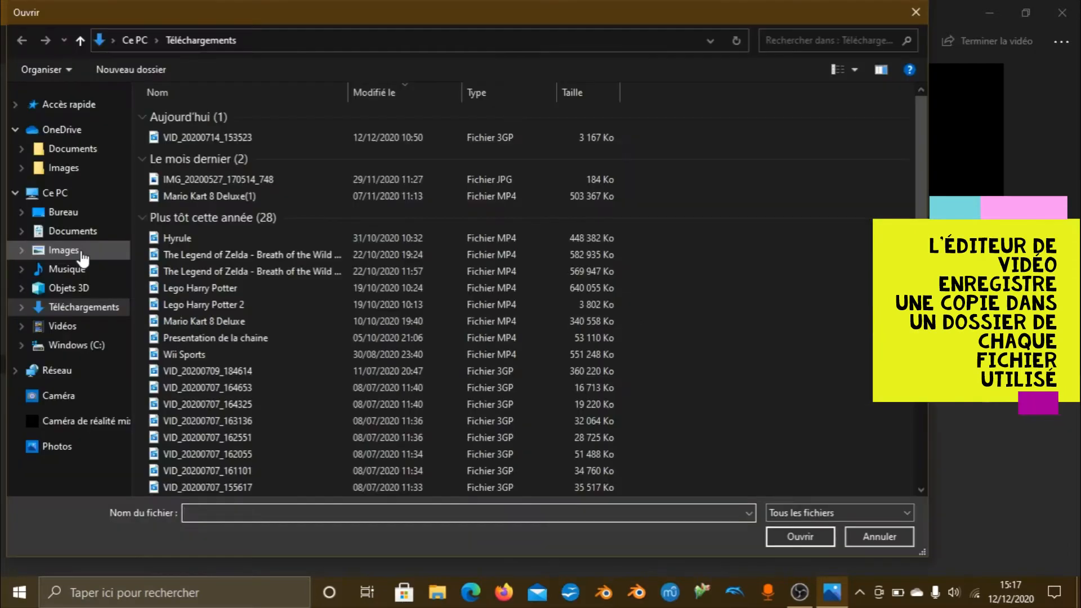
pyautogui.click(79, 250)
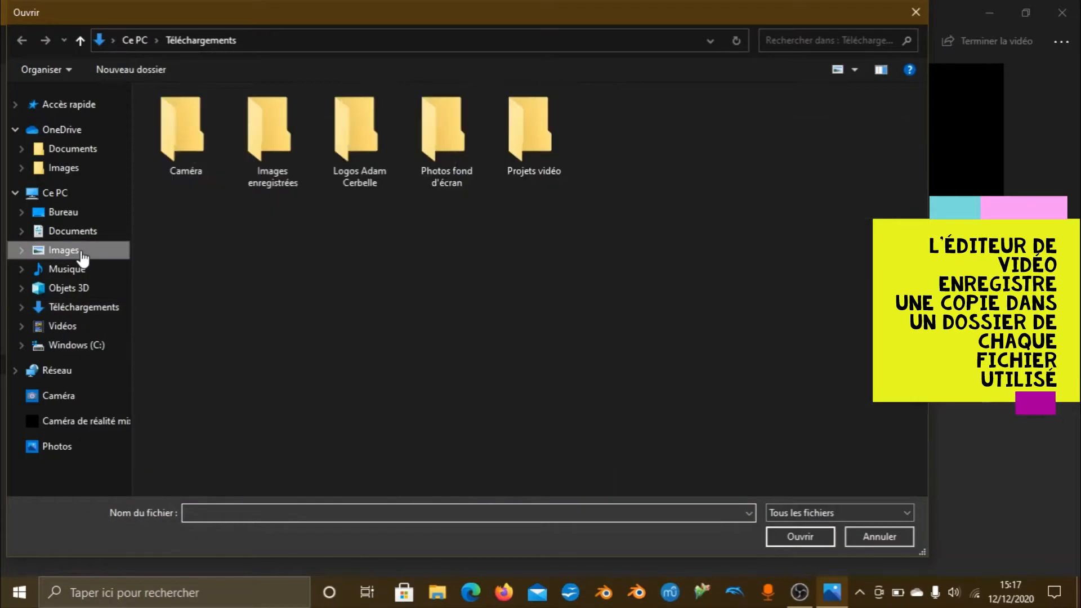
pyautogui.click(455, 164)
pyautogui.doubleClick(455, 163)
pyautogui.scroll(-5, 478, 222)
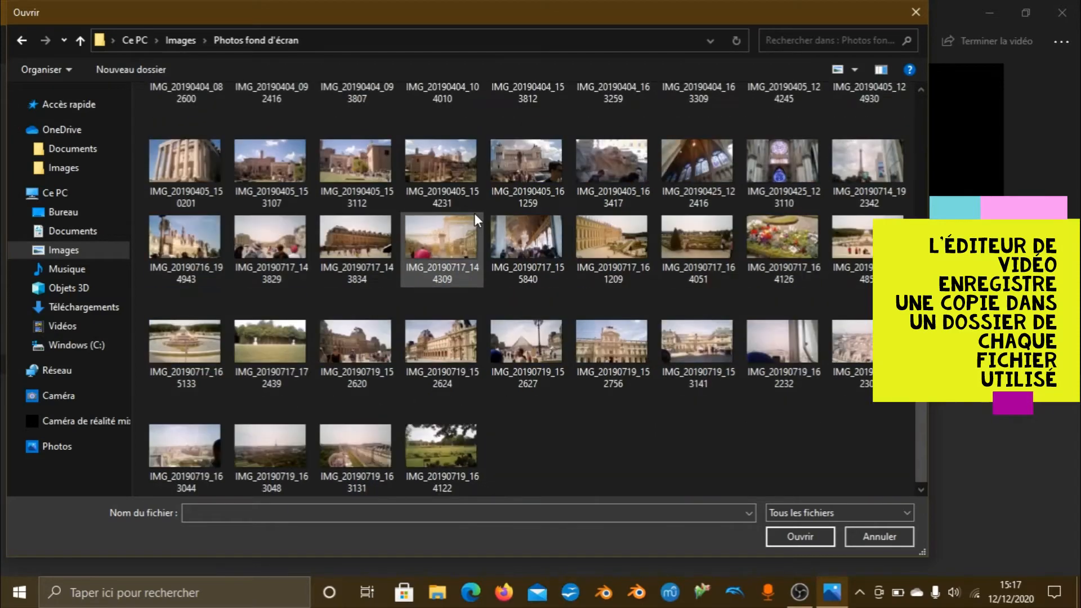
pyautogui.click(352, 462)
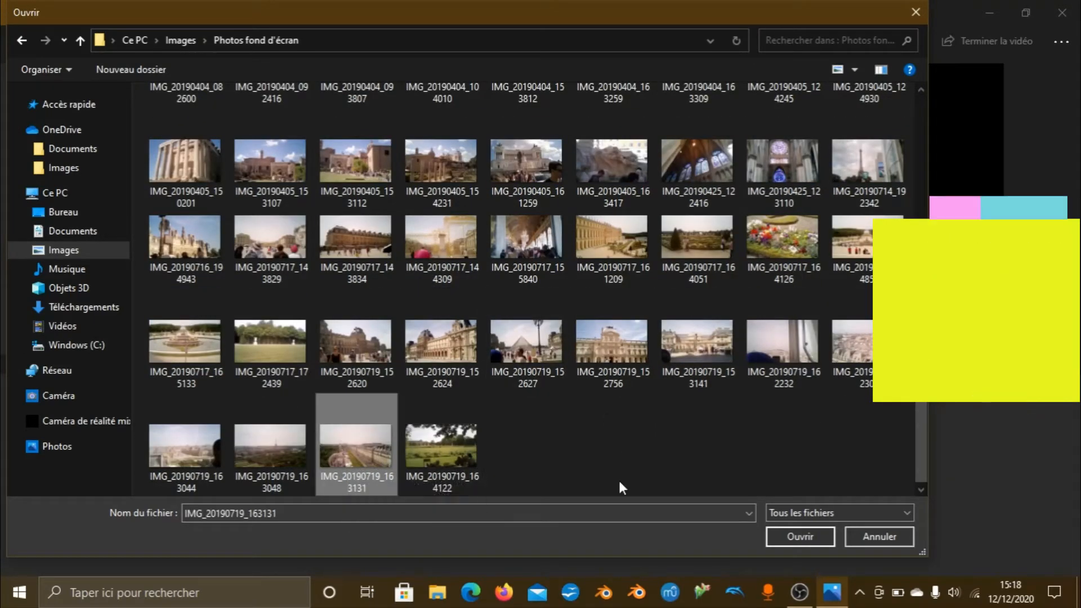
pyautogui.keyDown('ctrl'); pyautogui.click(457, 359); pyautogui.keyUp('ctrl')
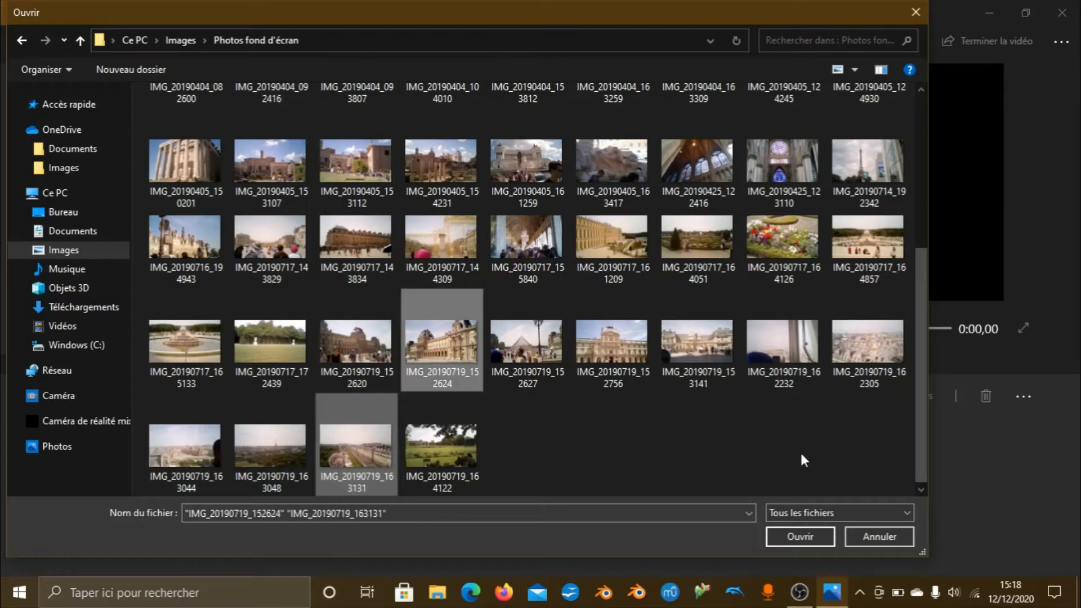
pyautogui.keyDown('ctrl'); pyautogui.click(625, 245); pyautogui.keyUp('ctrl')
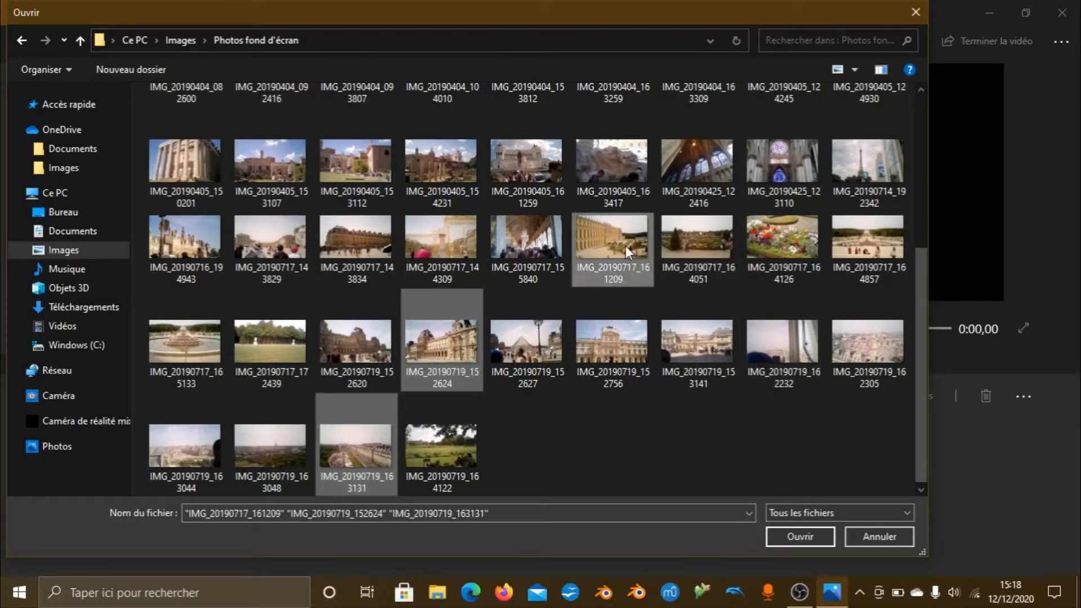
pyautogui.click(800, 538)
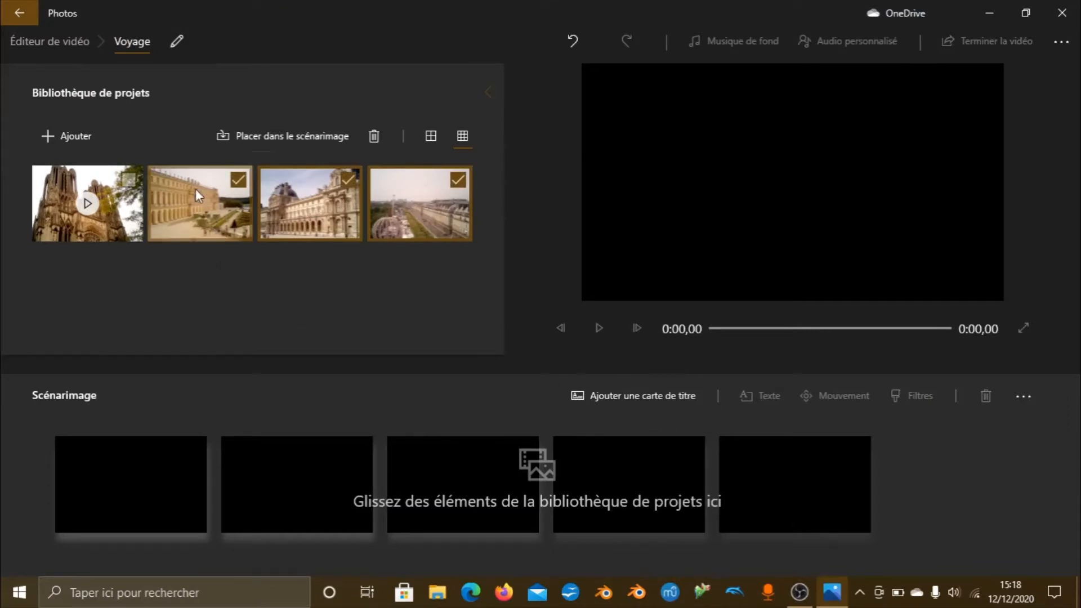
# Step: Include the cathedral video in the selection with the three photos and place all four items in the storyboard
pyautogui.click(125, 184)
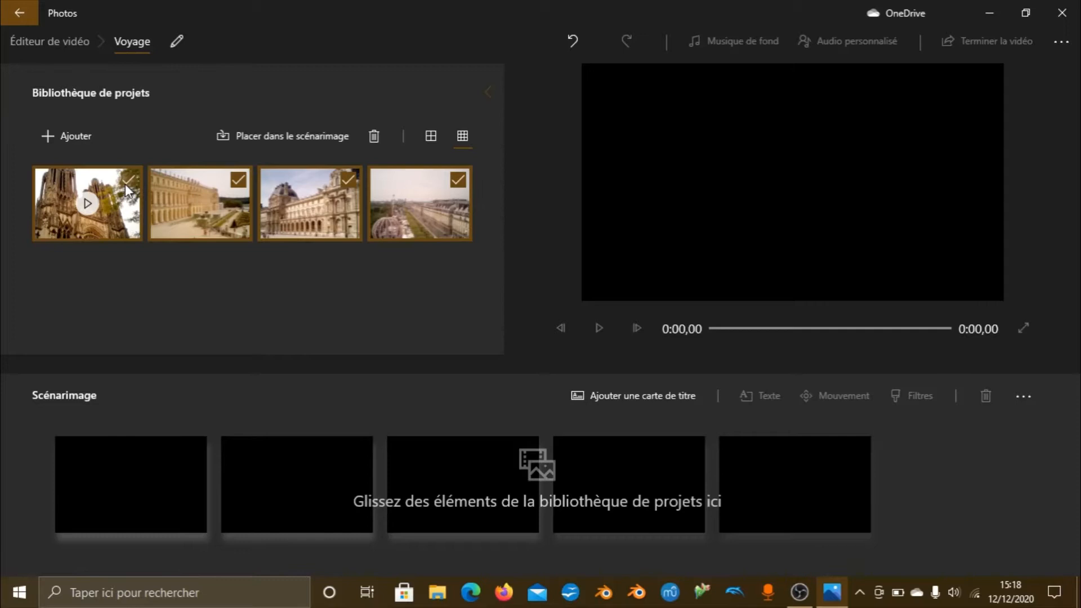
pyautogui.click(272, 138)
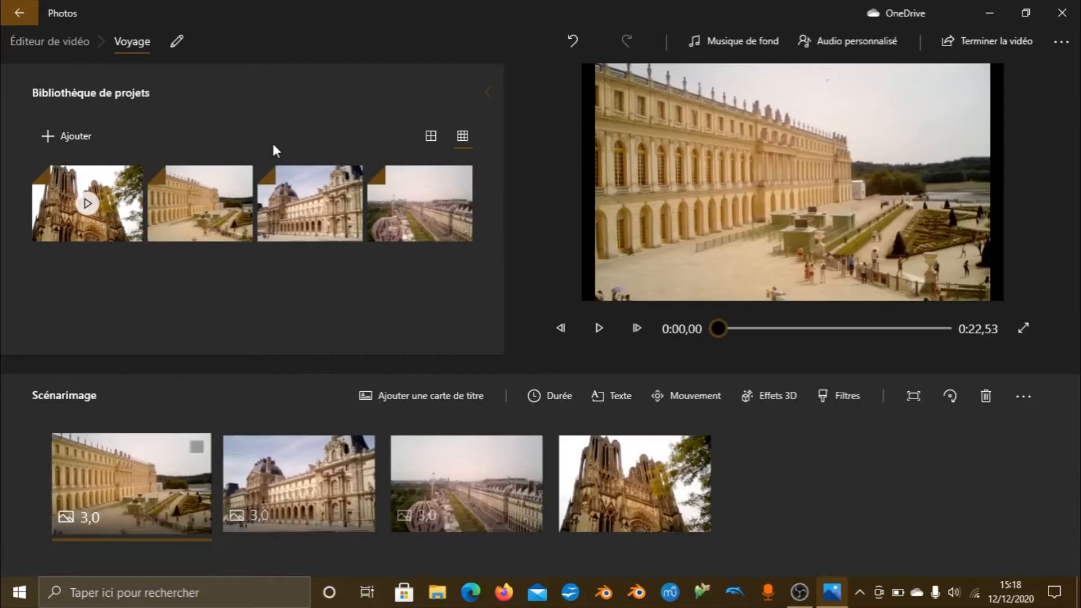
# Step: Reorder the storyboard so the cathedral video comes first, followed by the tree-lined avenue, Louvre and Versailles photos
pyautogui.click(623, 478)
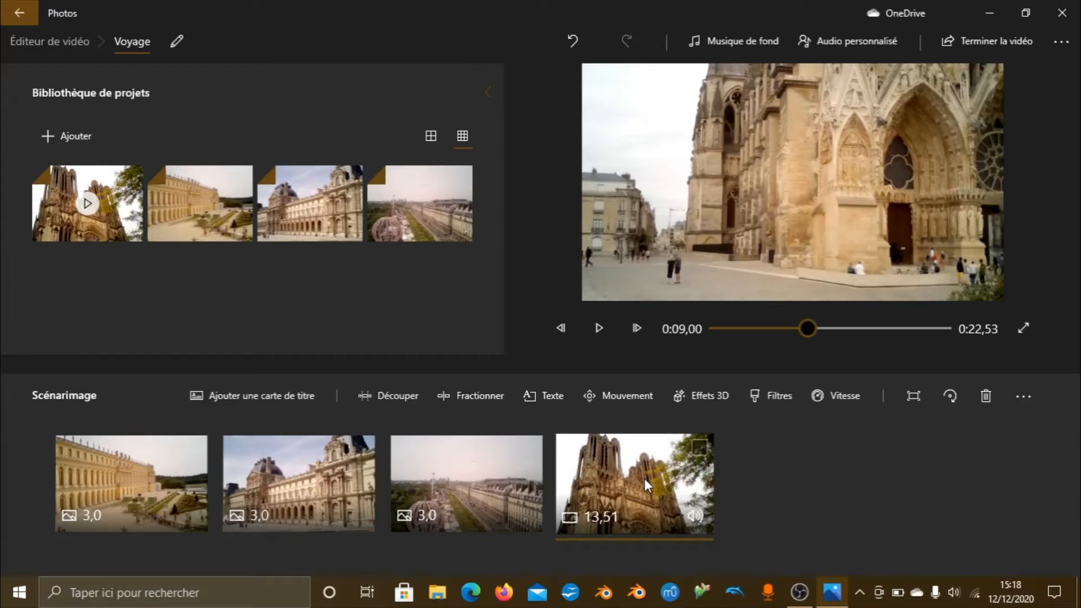
pyautogui.moveTo(644, 478); pyautogui.dragTo(136, 496)
pyautogui.moveTo(644, 475); pyautogui.dragTo(341, 481)
pyautogui.moveTo(644, 485); pyautogui.dragTo(459, 499)
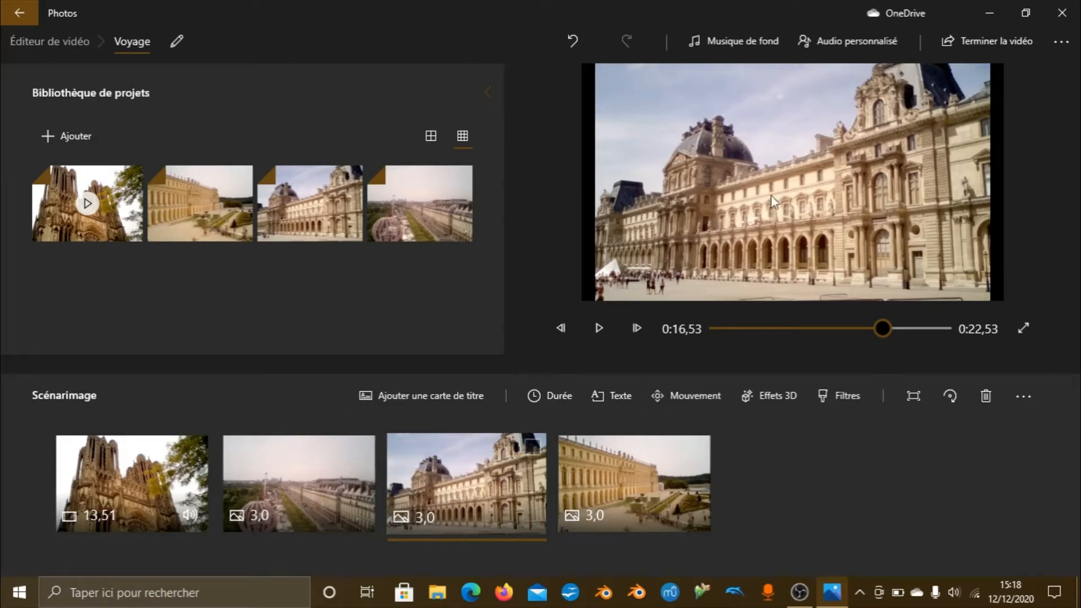
# Step: Undo the last card move in the storyboard and redo it
pyautogui.click(566, 45)
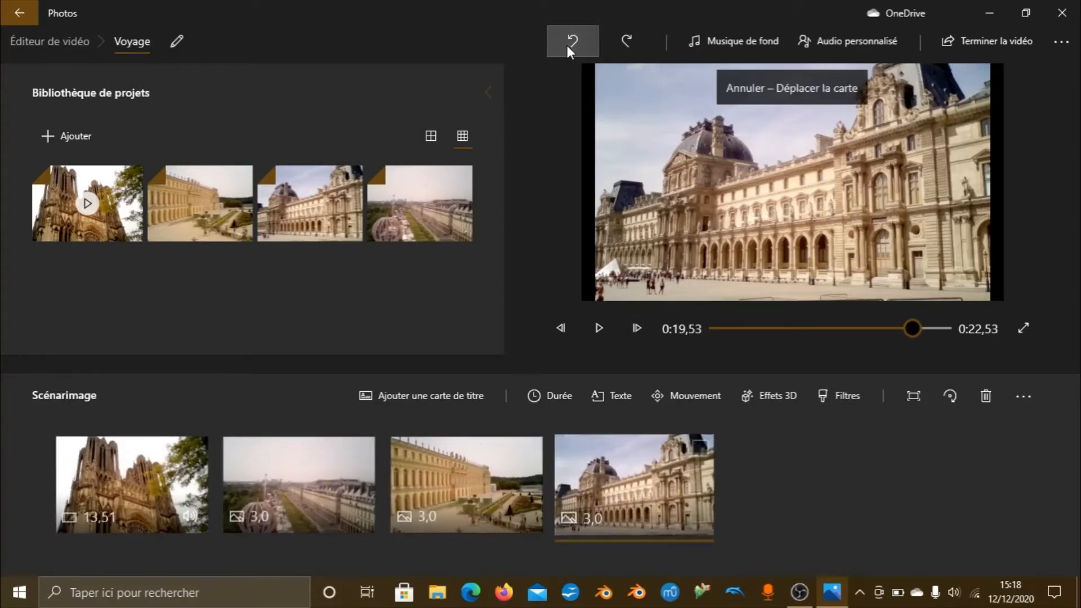
pyautogui.click(617, 45)
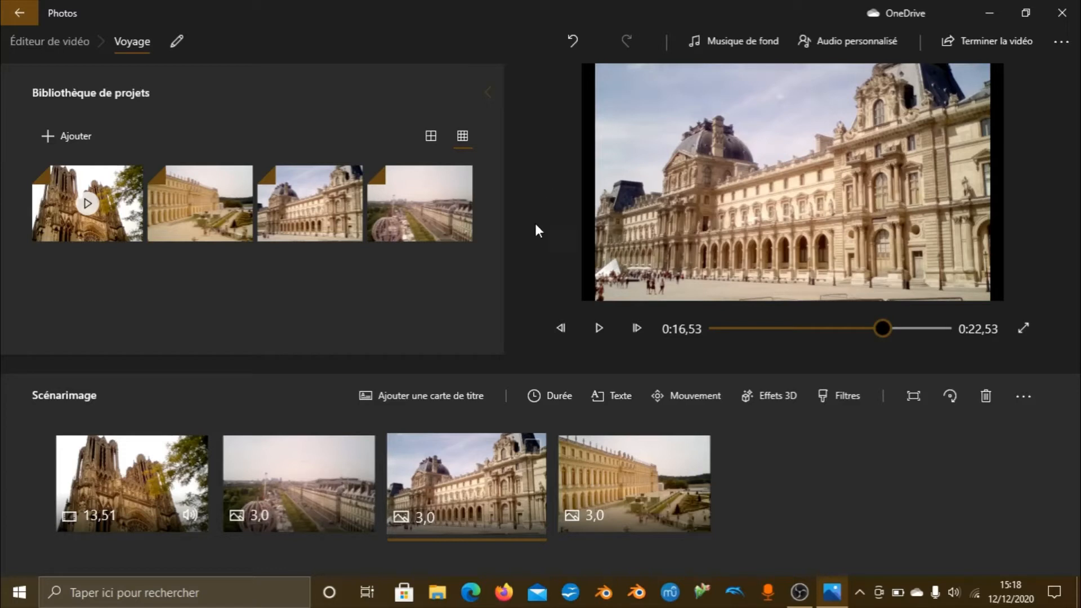
# Step: Collapse and reopen the project library, and try its large thumbnails before returning to the small ones
pyautogui.click(483, 95)
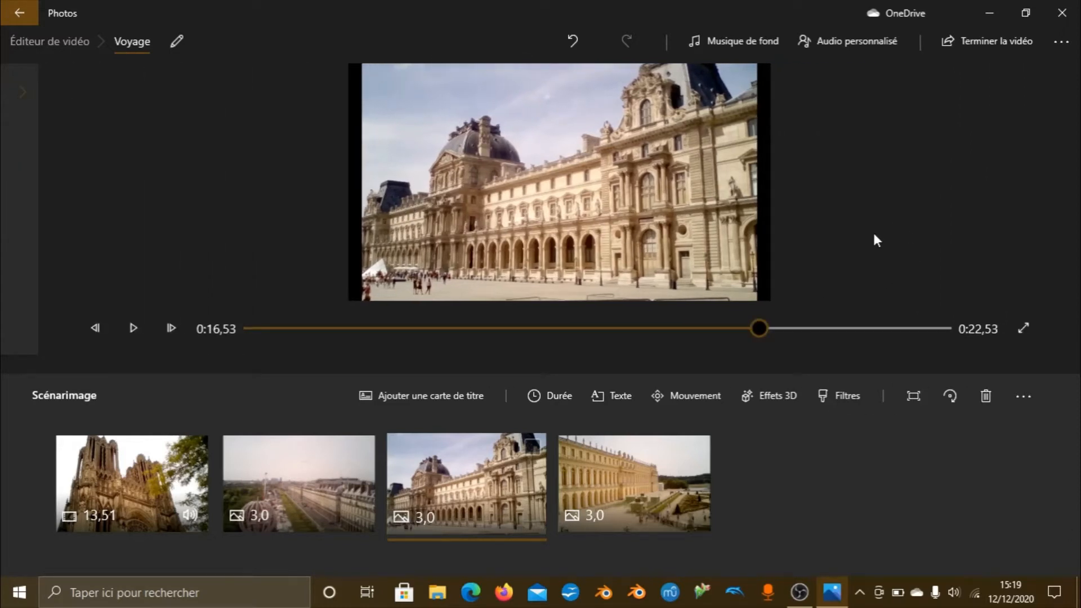
pyautogui.click(31, 100)
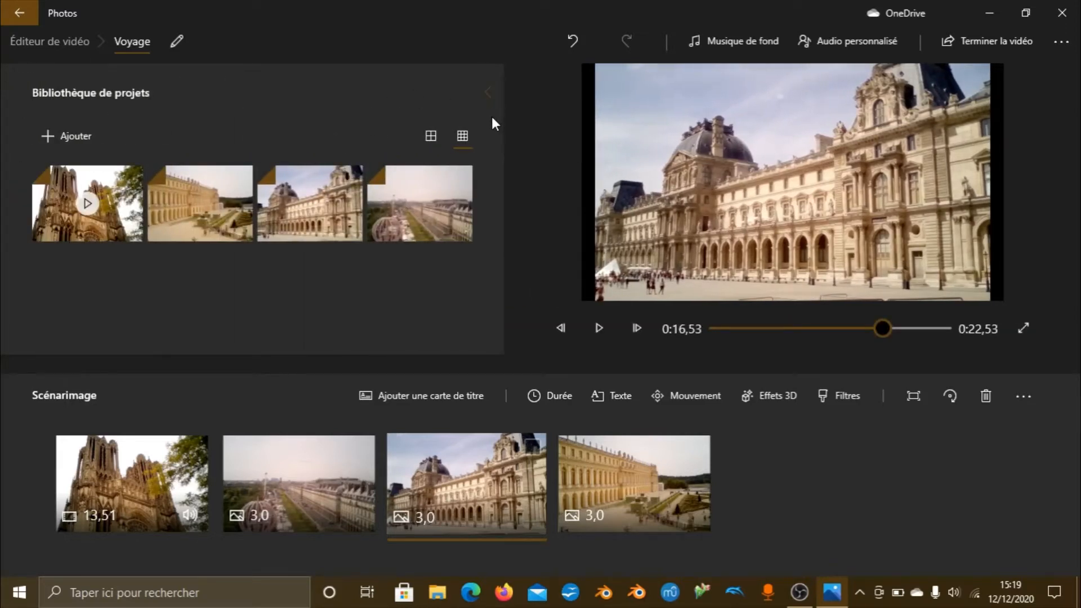
pyautogui.click(432, 135)
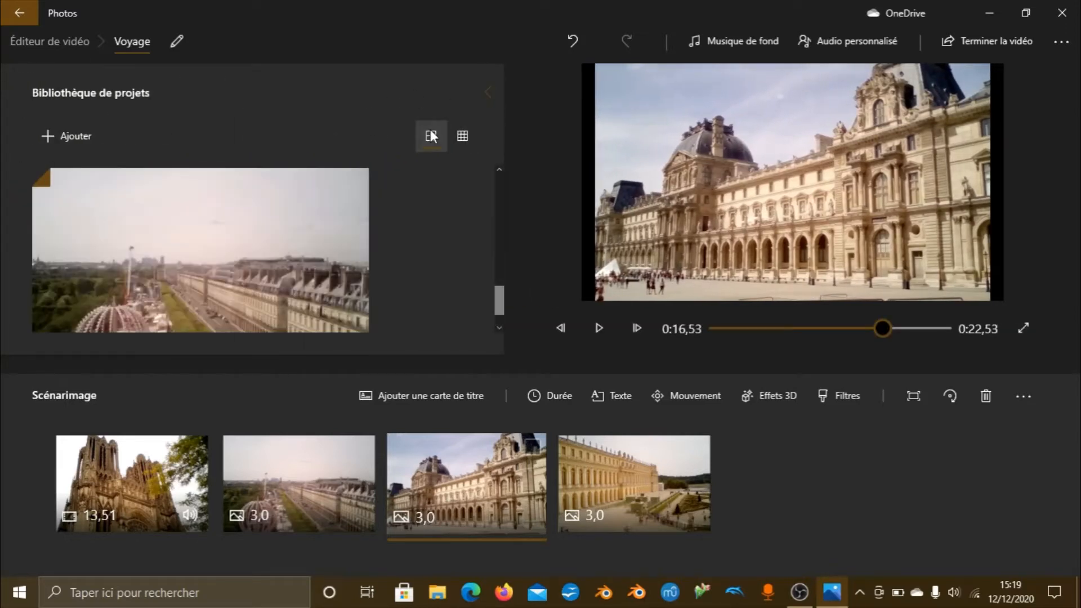
pyautogui.click(460, 133)
pyautogui.click(433, 137)
pyautogui.click(456, 138)
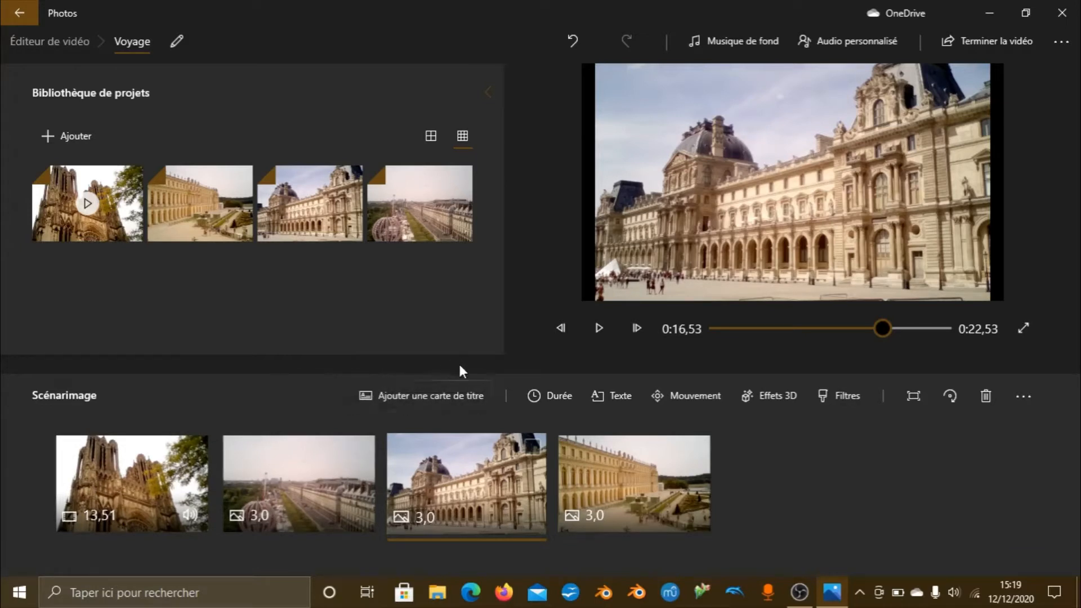
# Step: Add a title card and move it to the beginning of the storyboard, ahead of the cathedral video
pyautogui.click(465, 392)
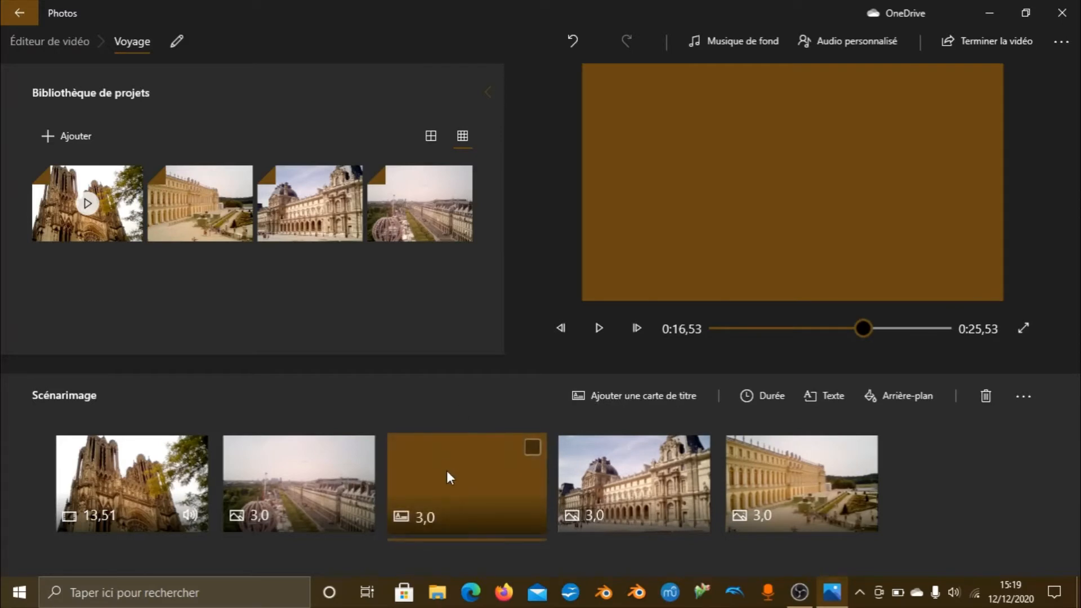
pyautogui.moveTo(427, 485); pyautogui.dragTo(138, 492)
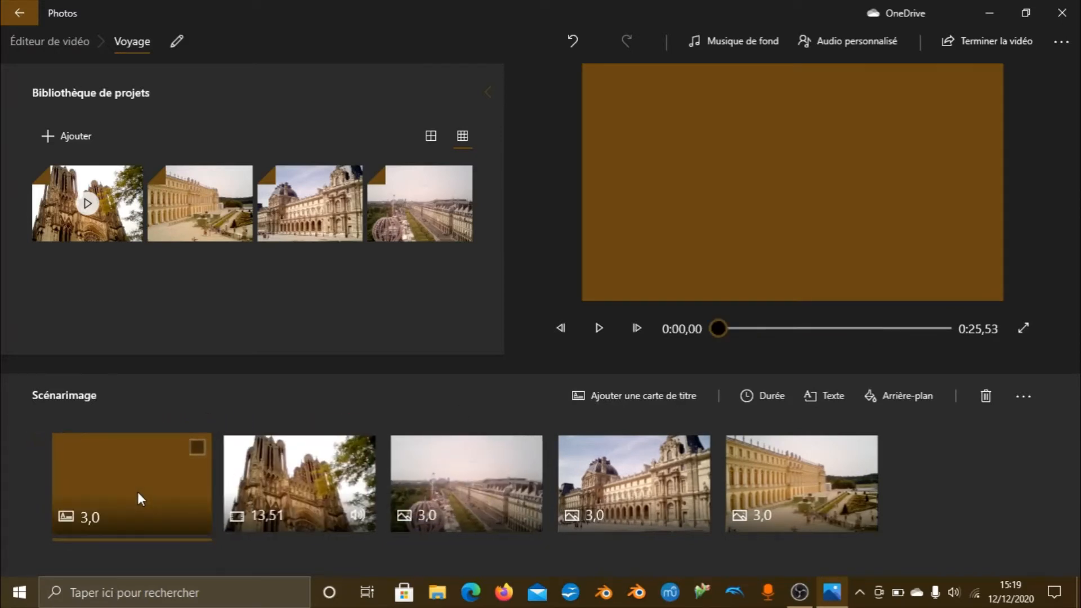
# Step: Set the title card's duration to 1800 seconds
pyautogui.click(762, 393)
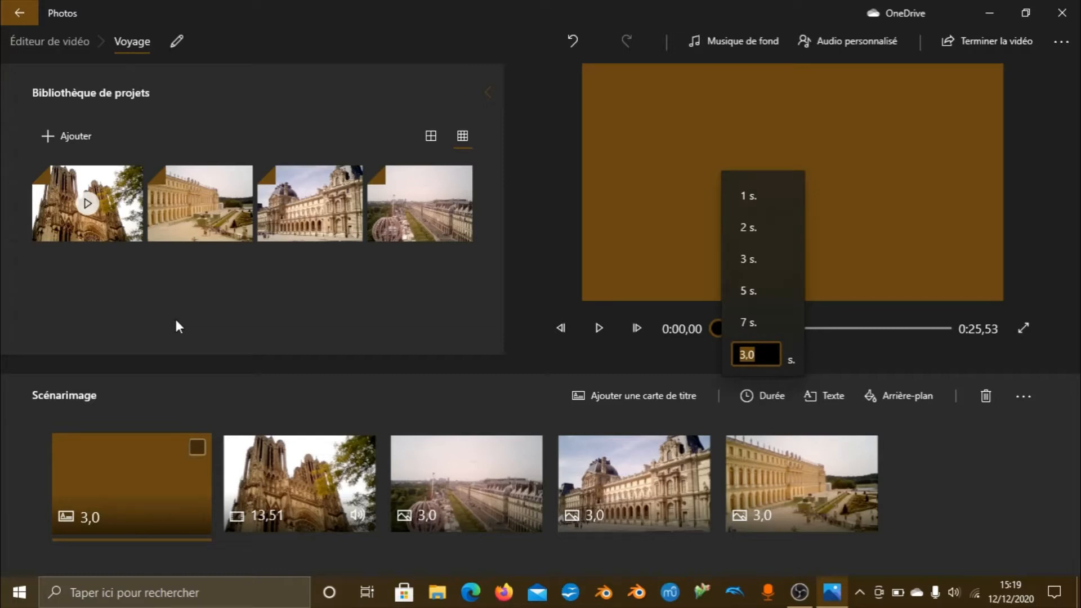
pyautogui.write('1800')
pyautogui.press('Return')
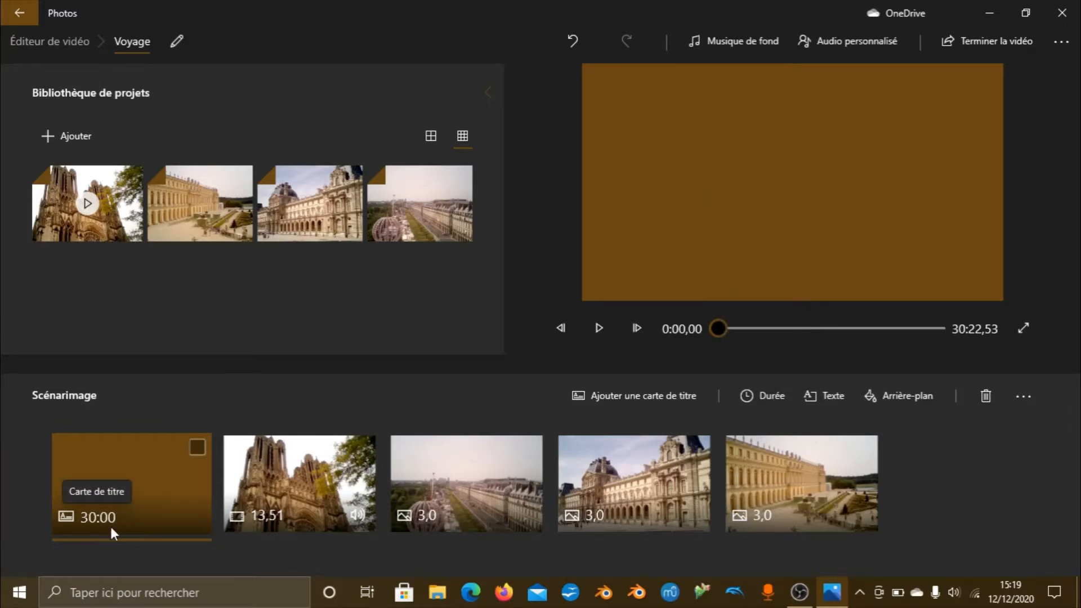
# Step: Set the title card's duration to 4 seconds
pyautogui.click(776, 407)
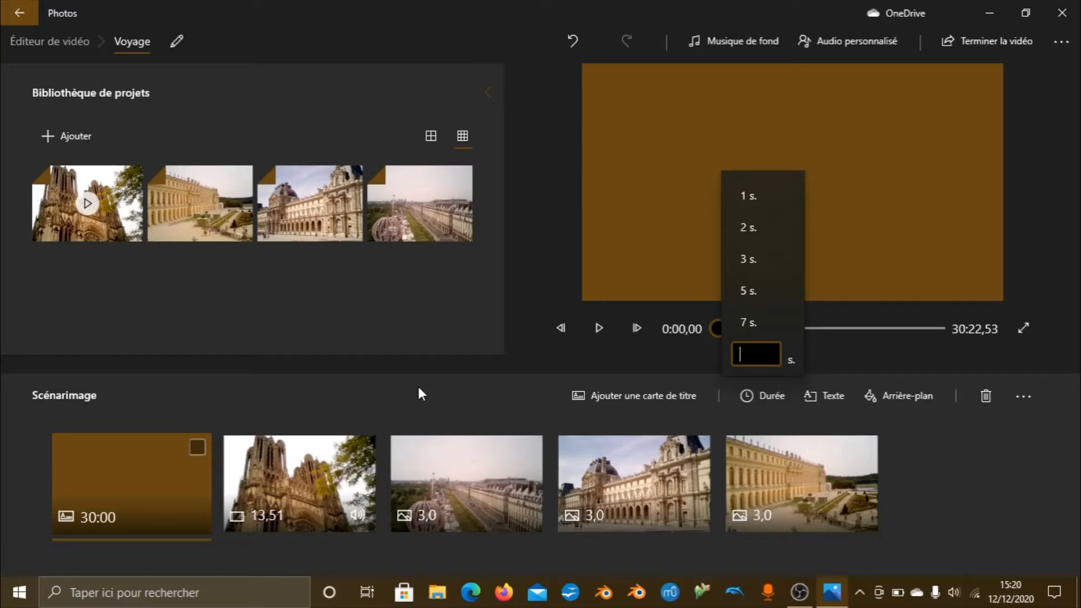
pyautogui.write('4')
pyautogui.press('Return')
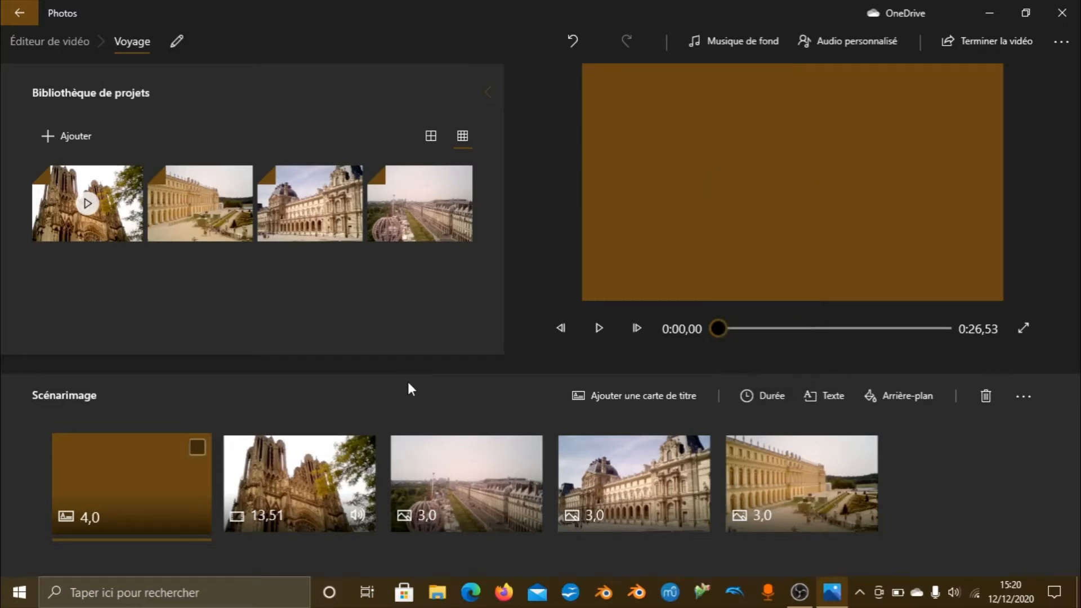
# Step: Give the title card the text "Voyage à Reims et à Paris" and extend the text's display to the end of the card
pyautogui.click(830, 395)
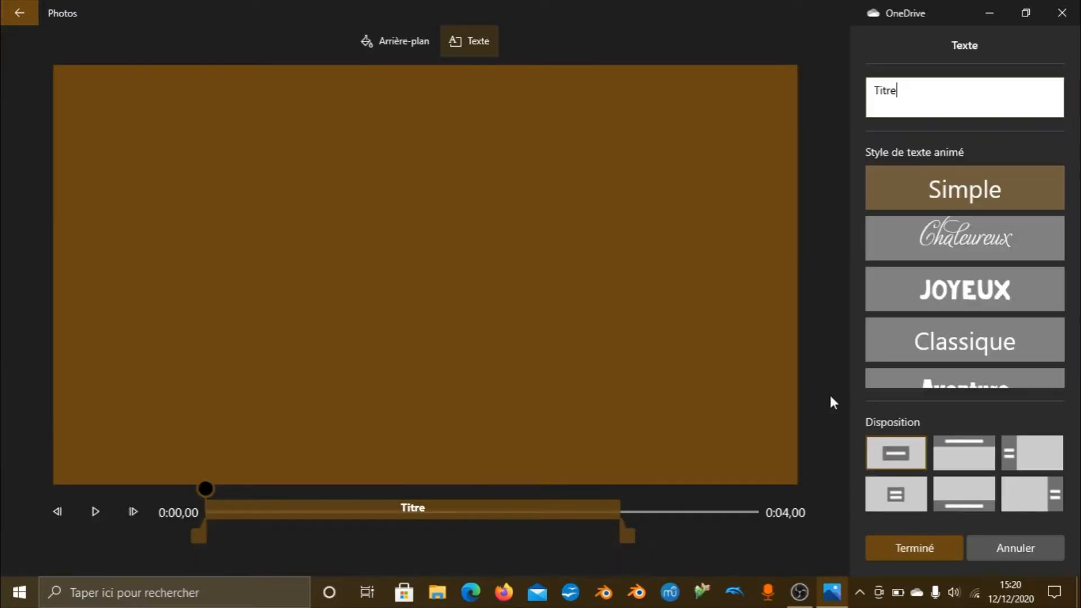
pyautogui.moveTo(925, 86); pyautogui.dragTo(832, 99)
pyautogui.write('Voyag')
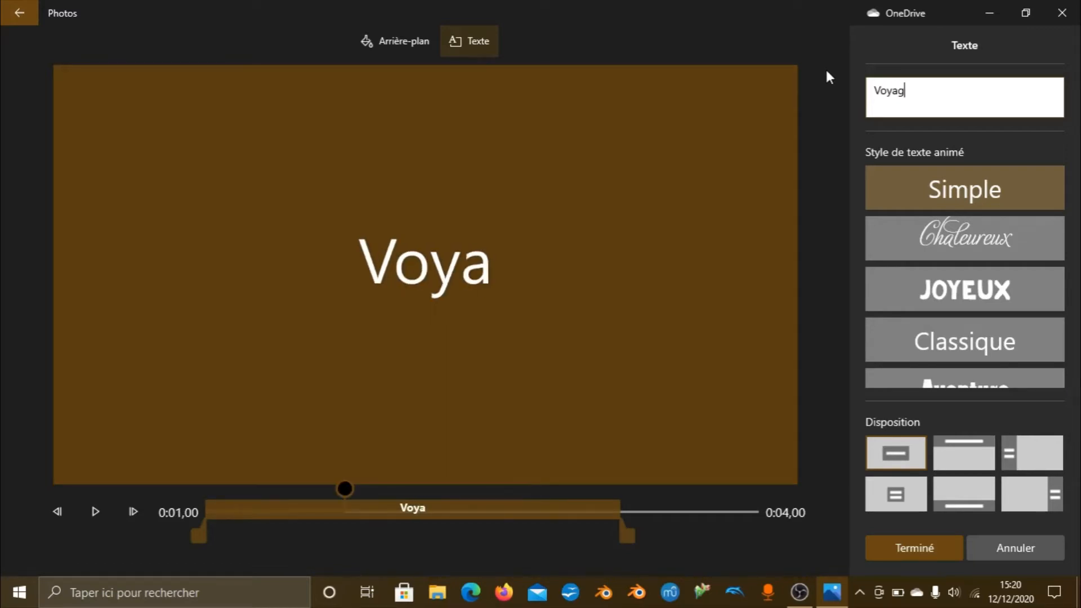
pyautogui.write('e à R')
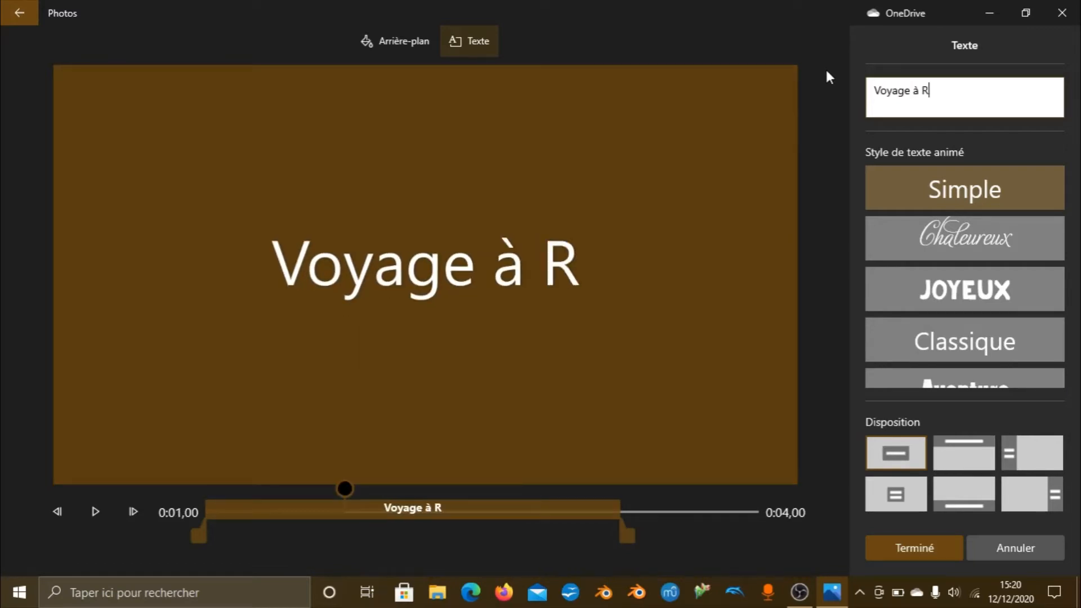
pyautogui.write('eims ')
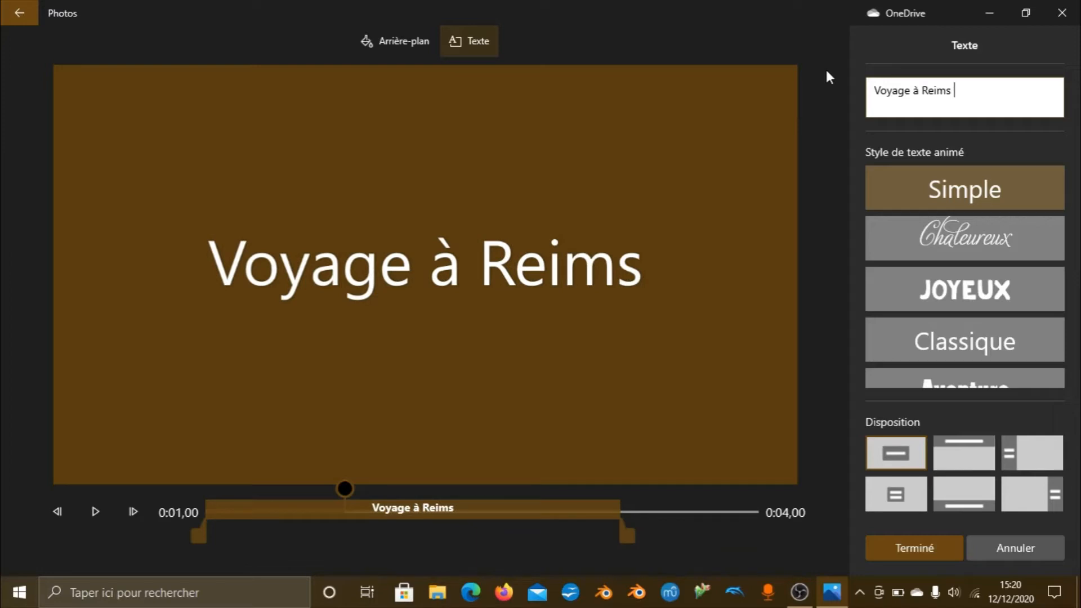
pyautogui.write('et')
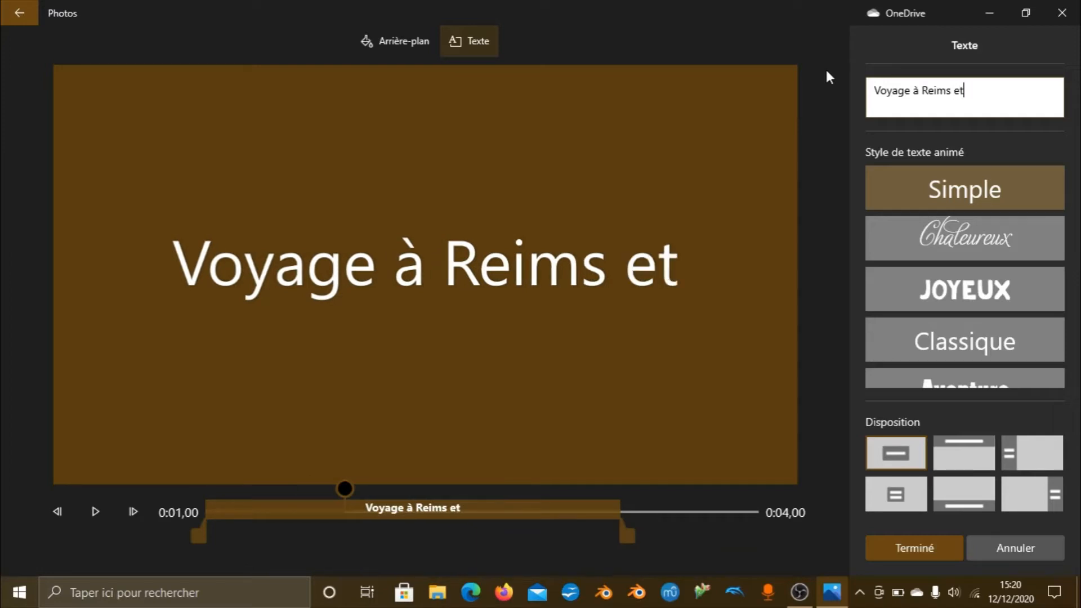
pyautogui.write(' à')
pyautogui.write(' Pari')
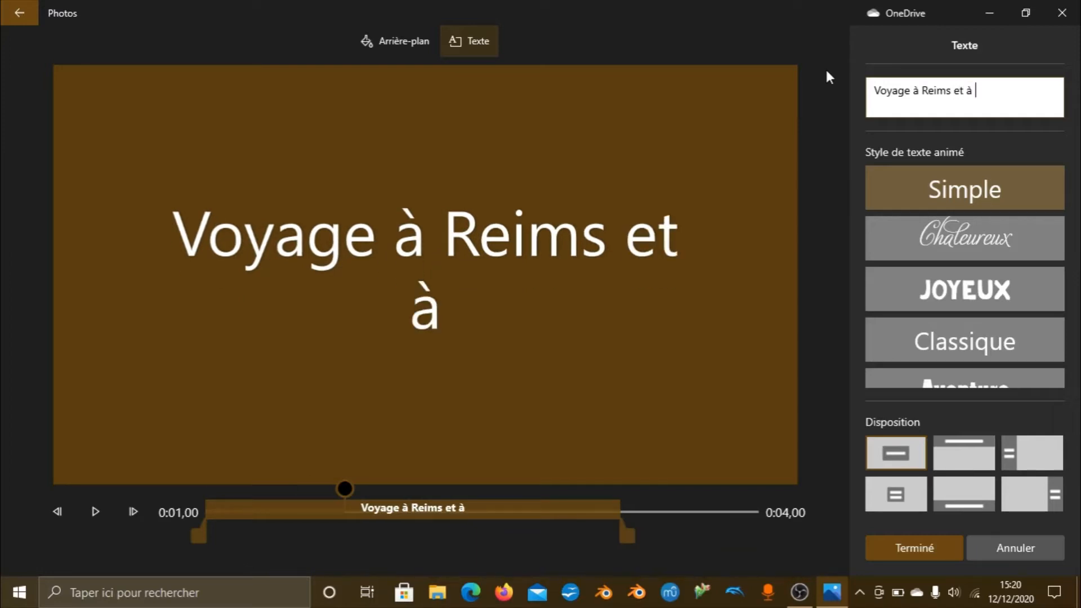
pyautogui.write('s')
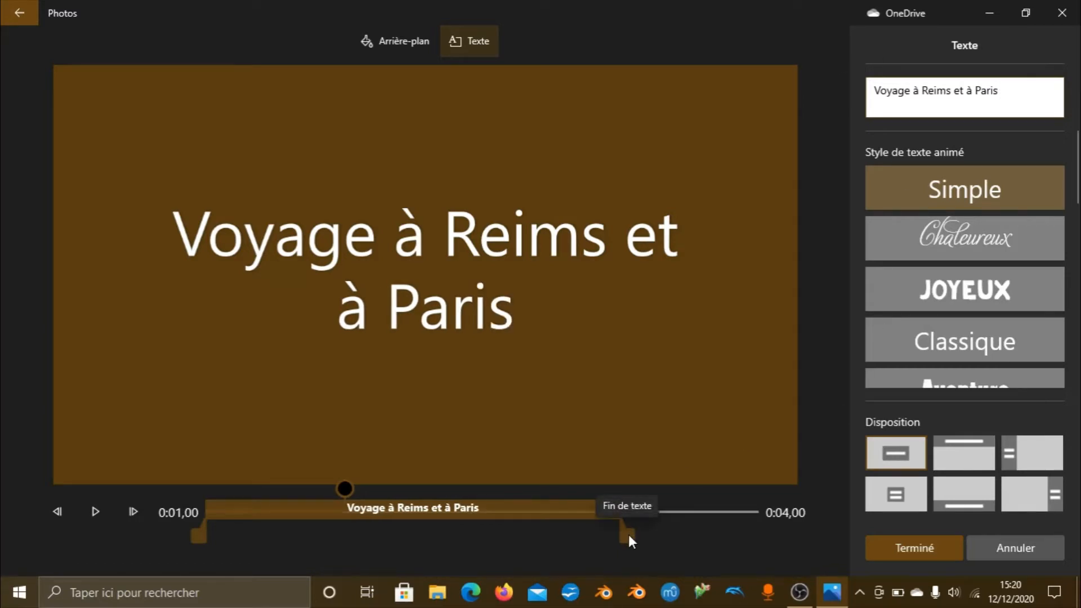
pyautogui.moveTo(628, 535); pyautogui.dragTo(815, 532)
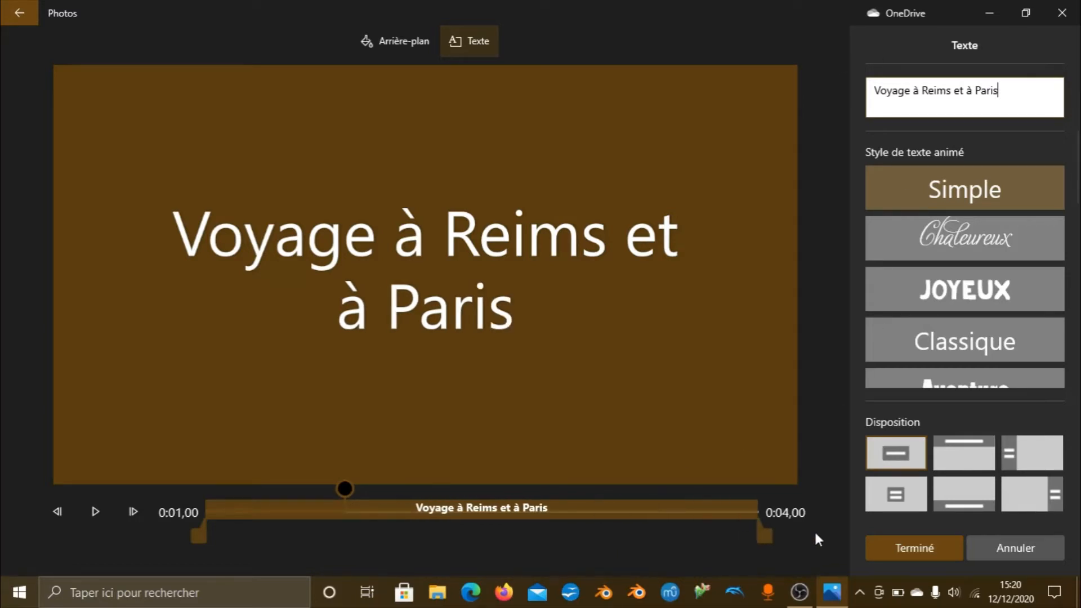
pyautogui.click(898, 552)
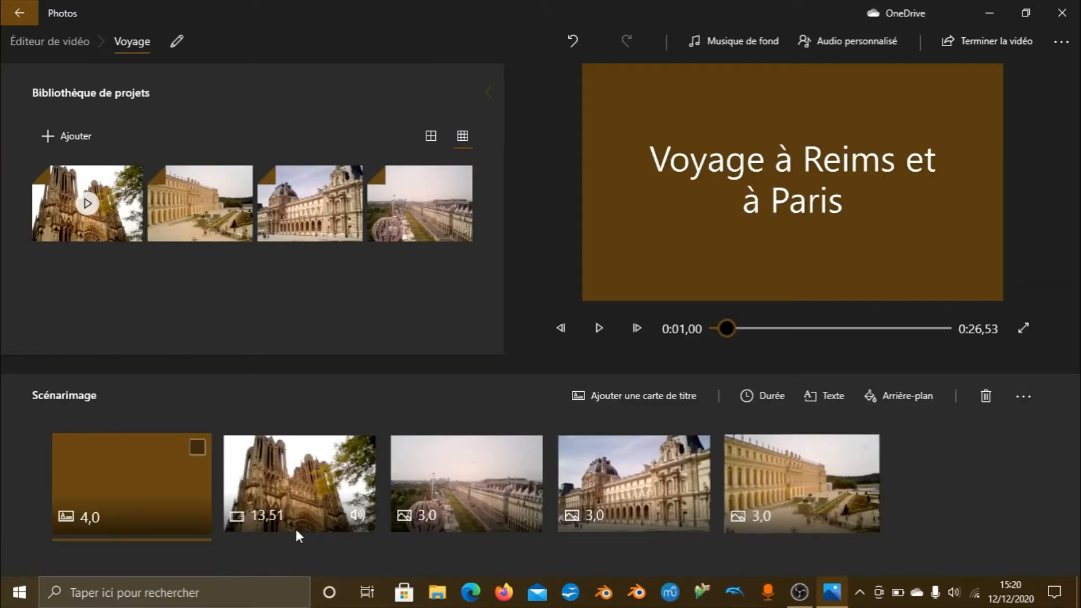
# Step: Preview the cathedral video and each of the three photos in the storyboard, and check the additional storyboard options
pyautogui.click(278, 483)
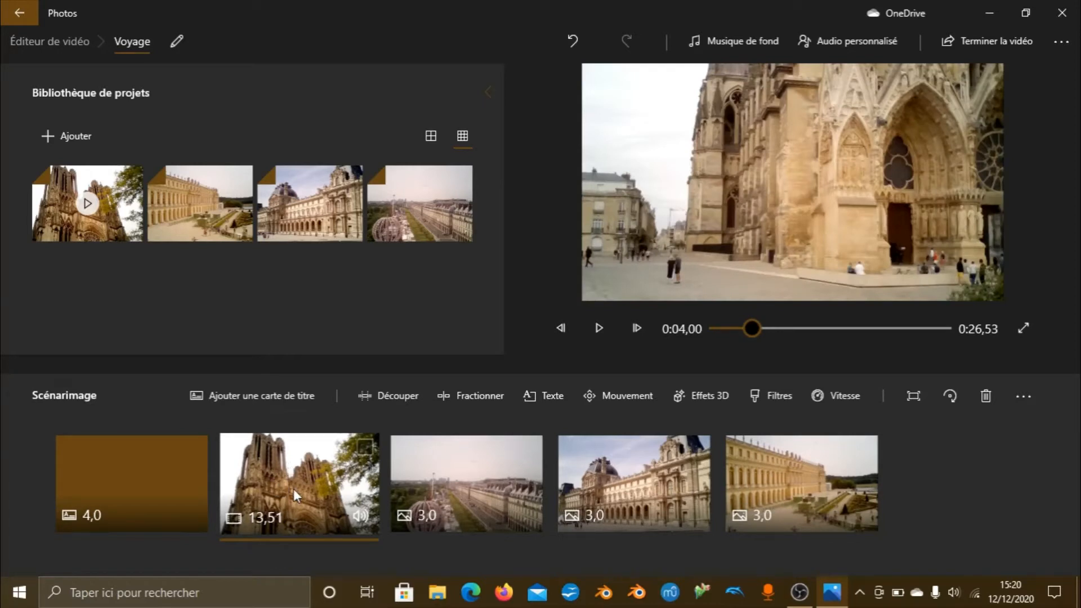
pyautogui.click(476, 490)
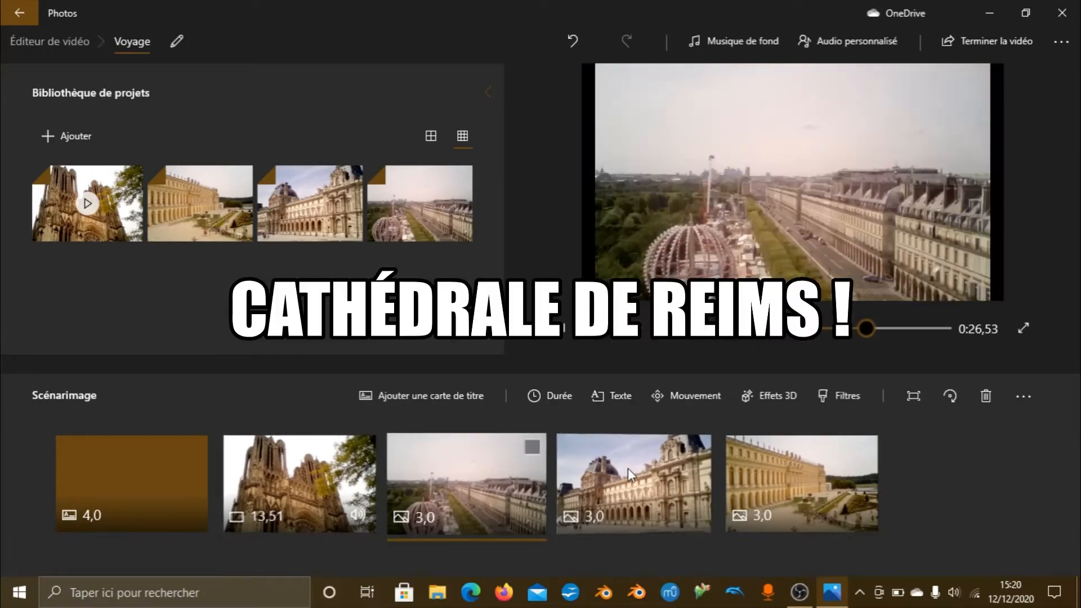
pyautogui.click(671, 479)
pyautogui.click(800, 473)
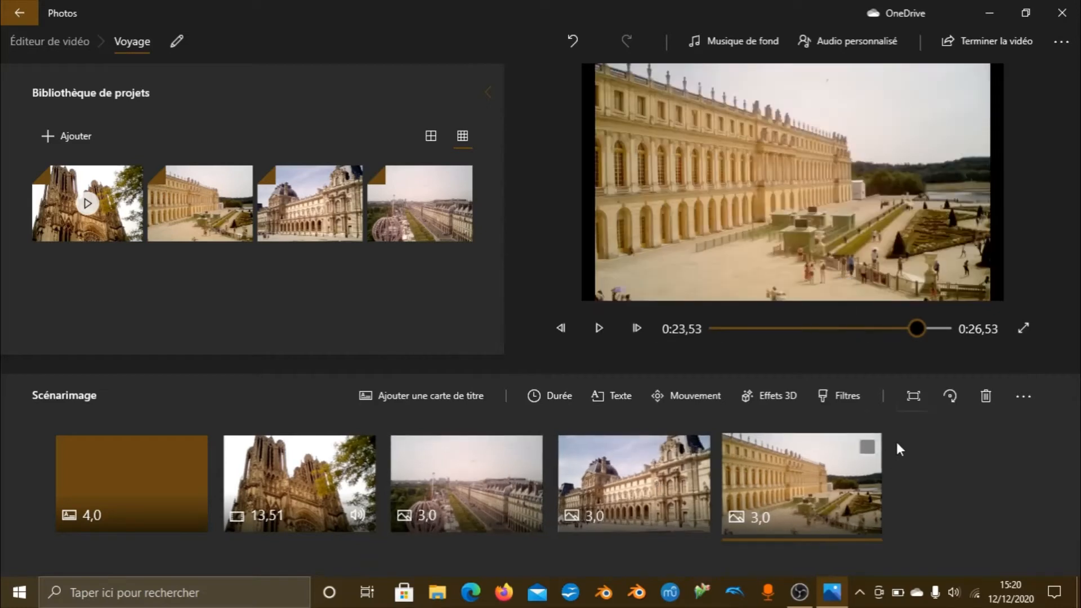
pyautogui.click(1025, 402)
pyautogui.click(984, 440)
# Step: Change the title card's background to a paler, less saturated custom brown
pyautogui.click(113, 479)
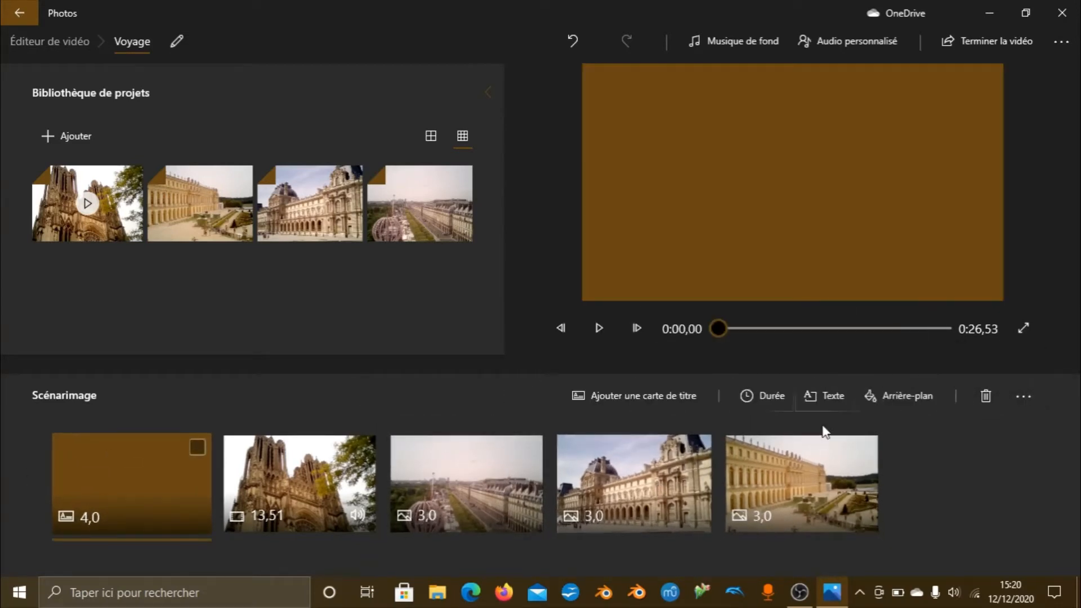
pyautogui.click(877, 392)
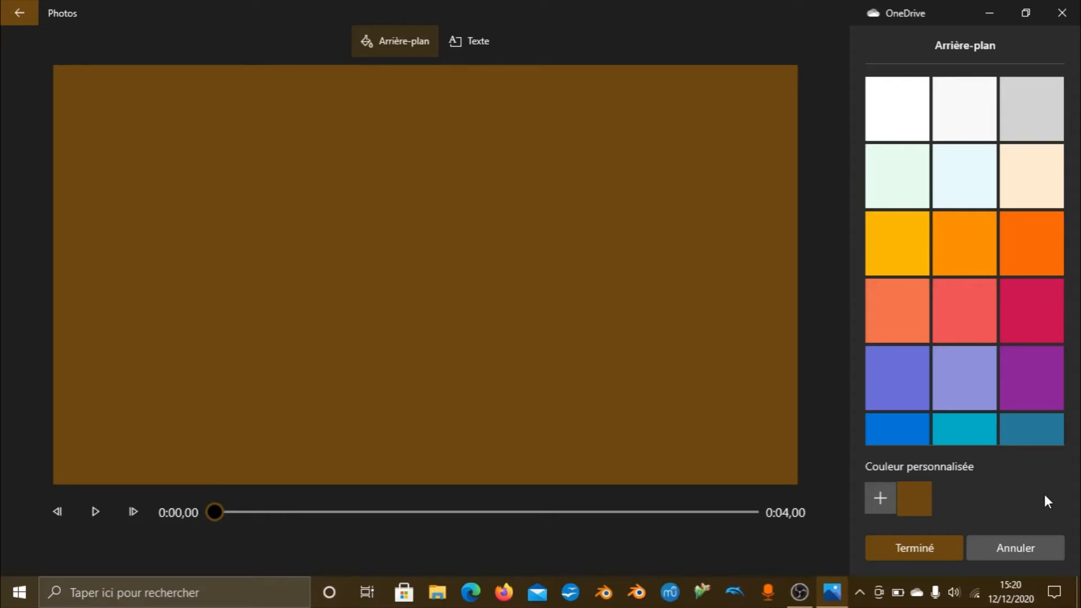
pyautogui.press('super')
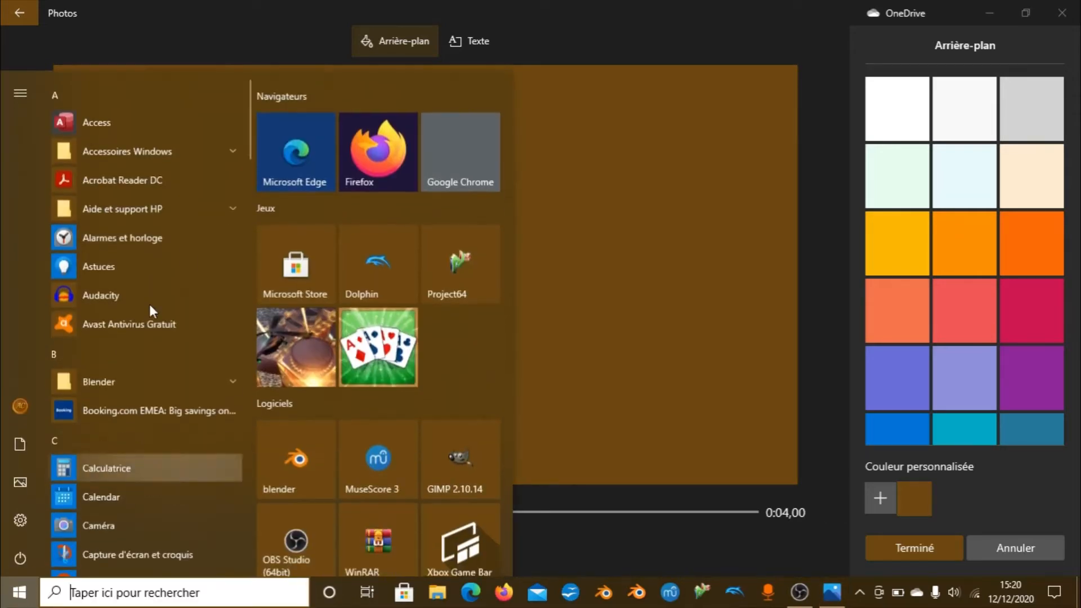
pyautogui.click(840, 444)
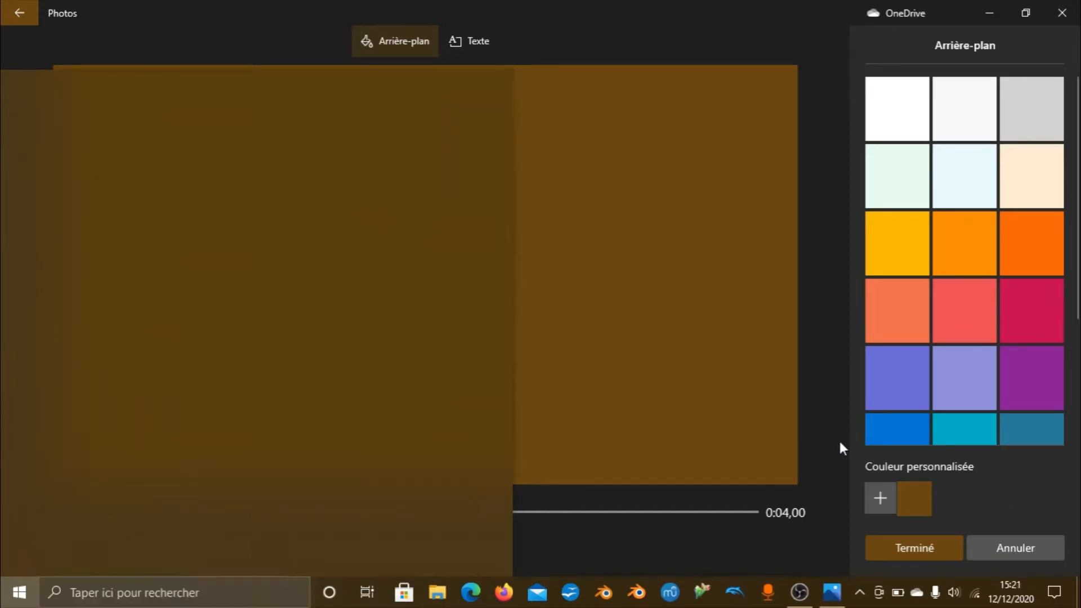
pyautogui.scroll(-2, 985, 311)
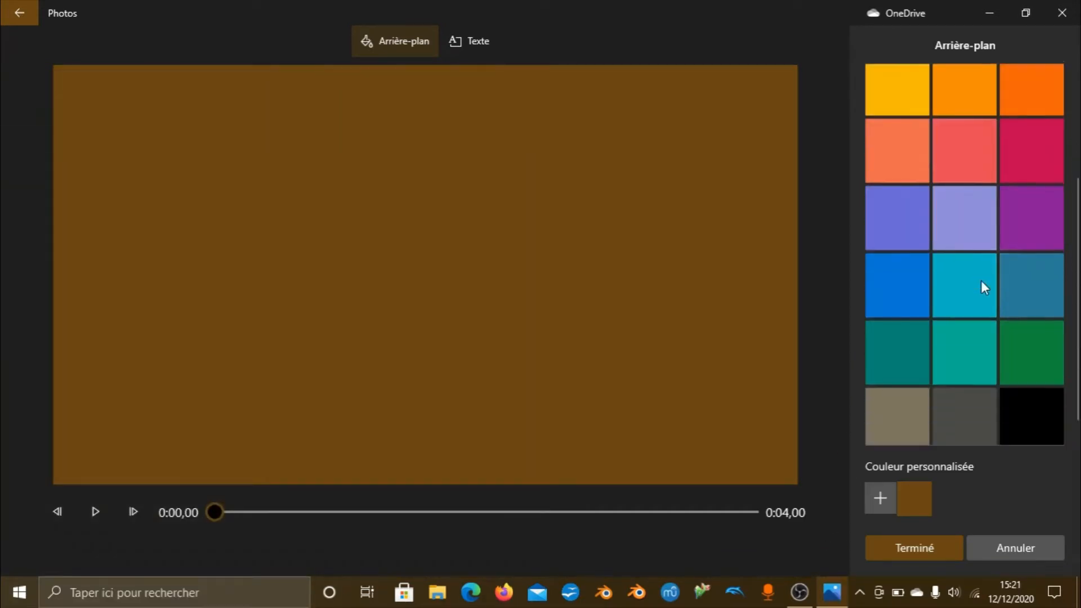
pyautogui.scroll(2, 981, 282)
pyautogui.scroll(-2, 983, 253)
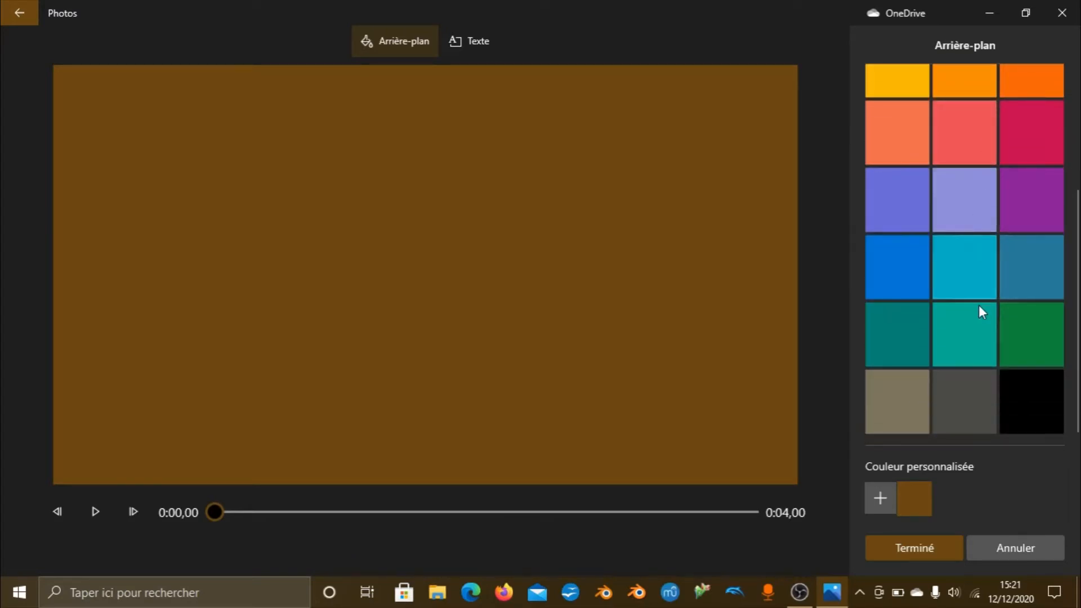
pyautogui.scroll(2, 957, 214)
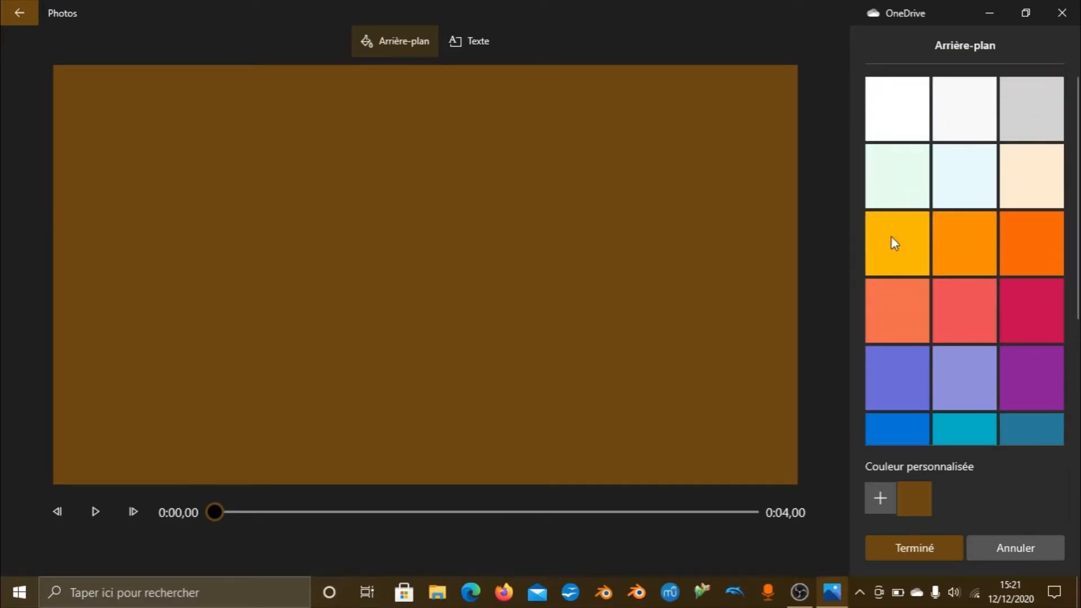
pyautogui.click(881, 496)
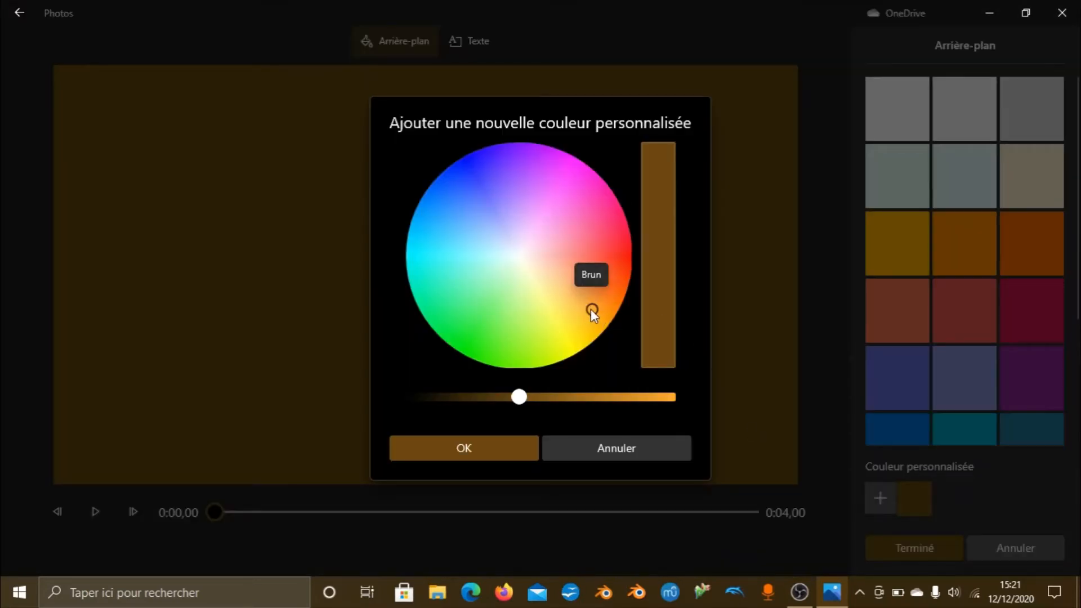
pyautogui.moveTo(590, 309); pyautogui.dragTo(555, 289)
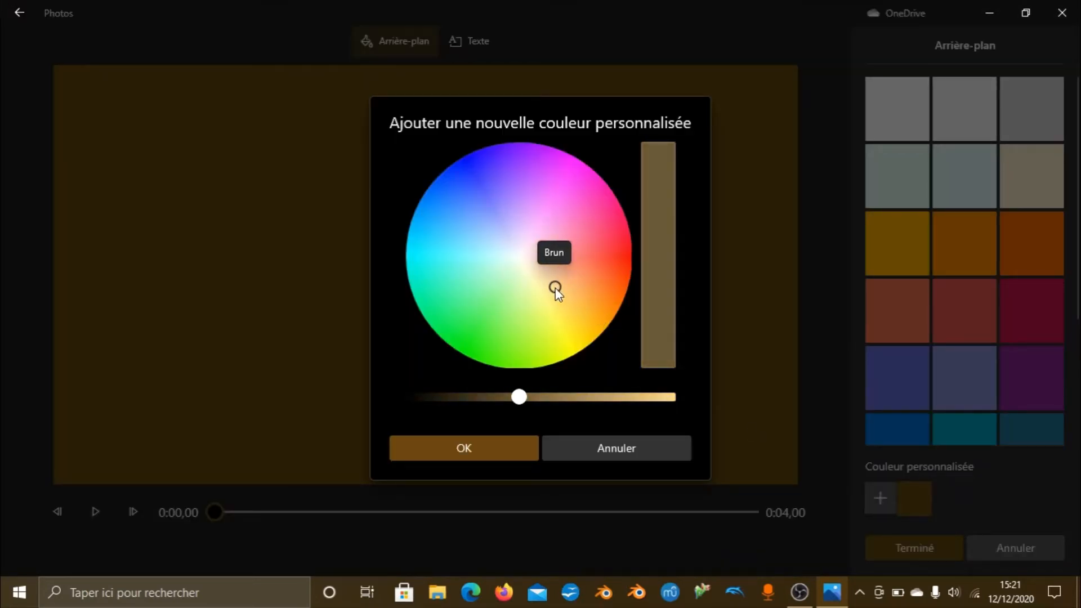
pyautogui.click(515, 458)
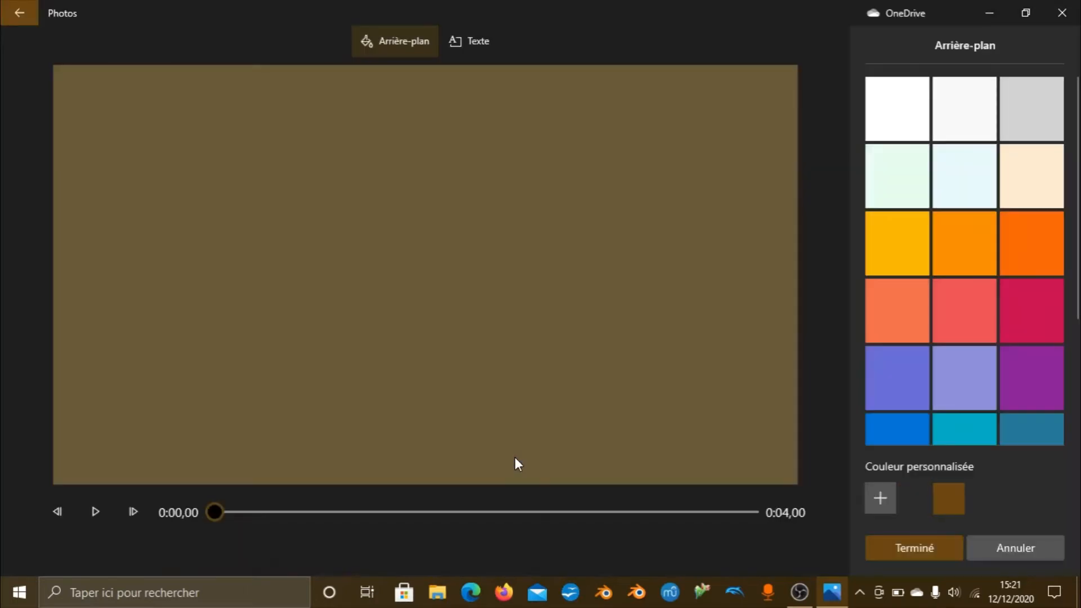
pyautogui.click(904, 553)
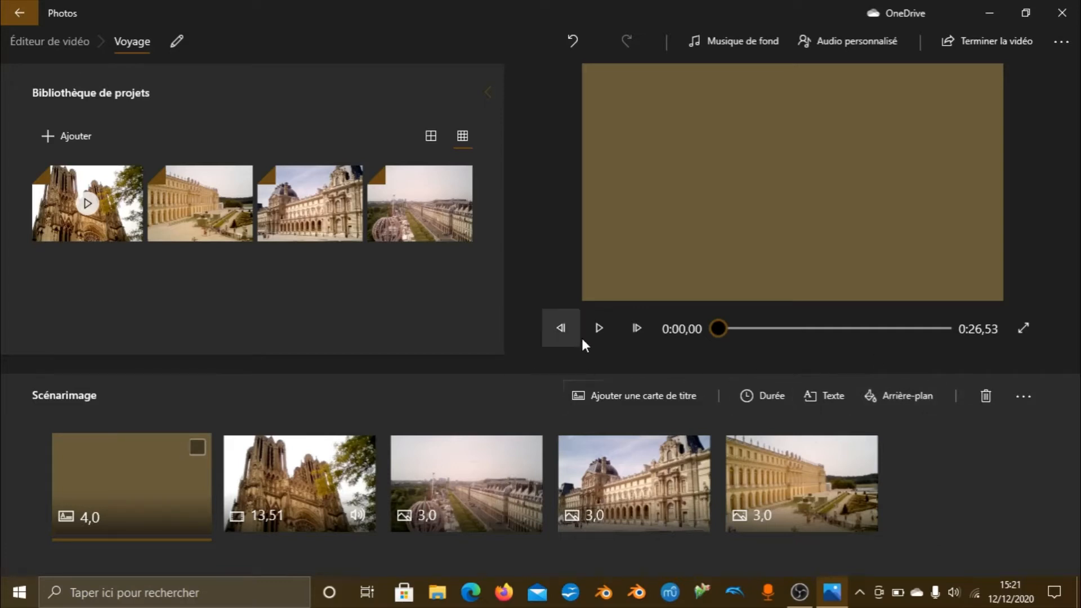
# Step: Preview the title card, and compare the editing options of the cathedral video and the Paris avenue photo, including the photo's duration choices
pyautogui.click(601, 334)
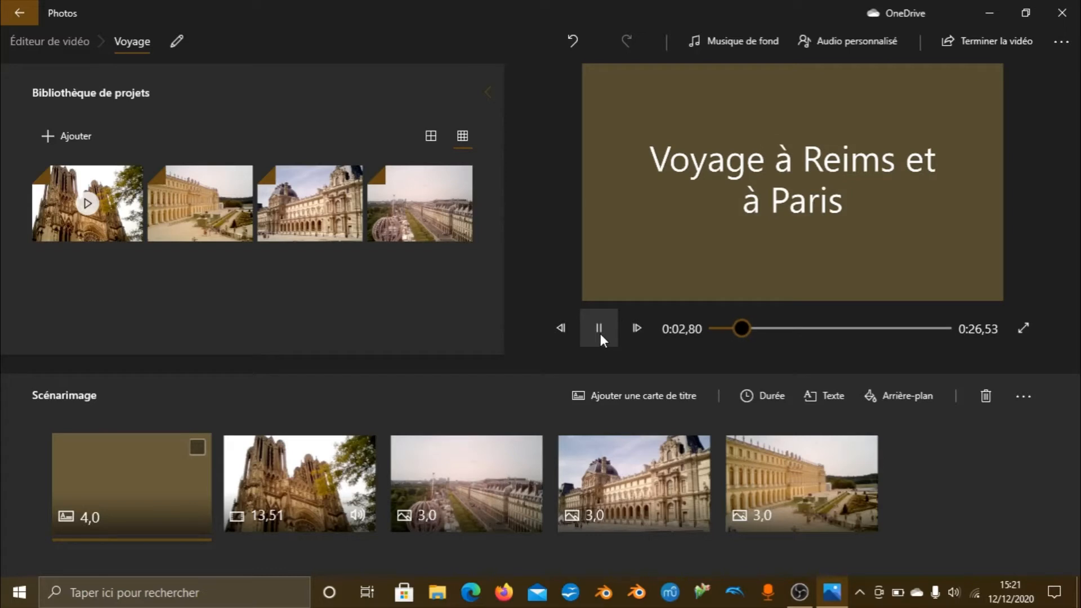
pyautogui.click(601, 334)
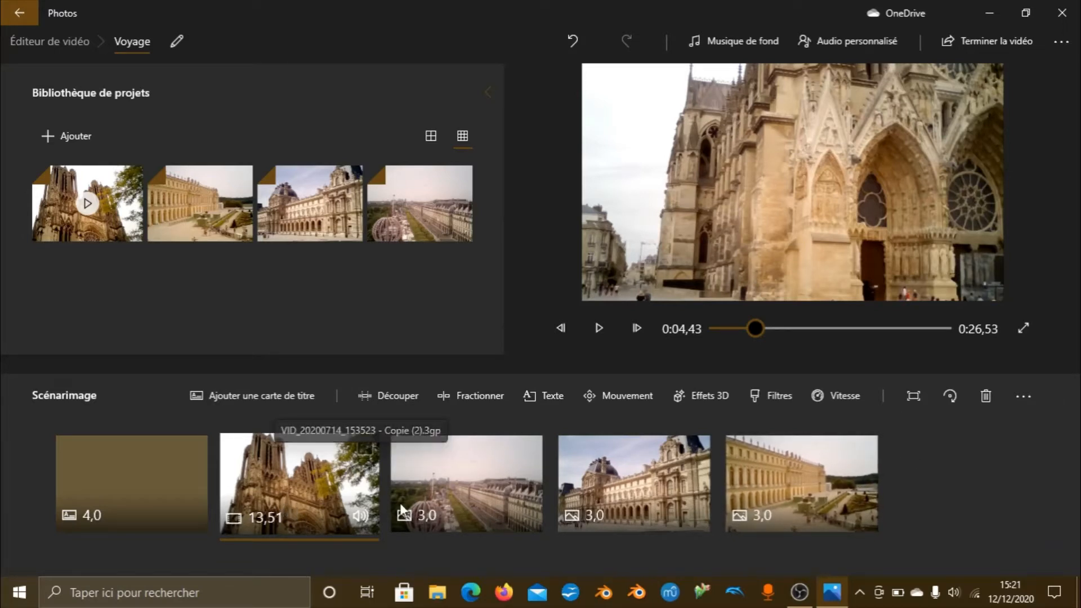
pyautogui.click(462, 475)
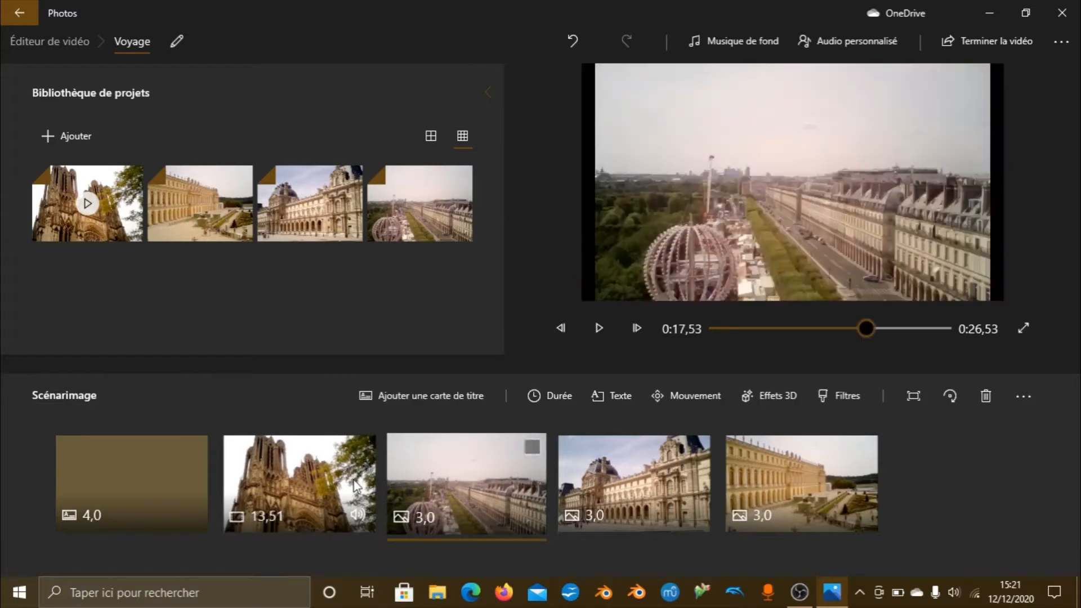
pyautogui.click(298, 472)
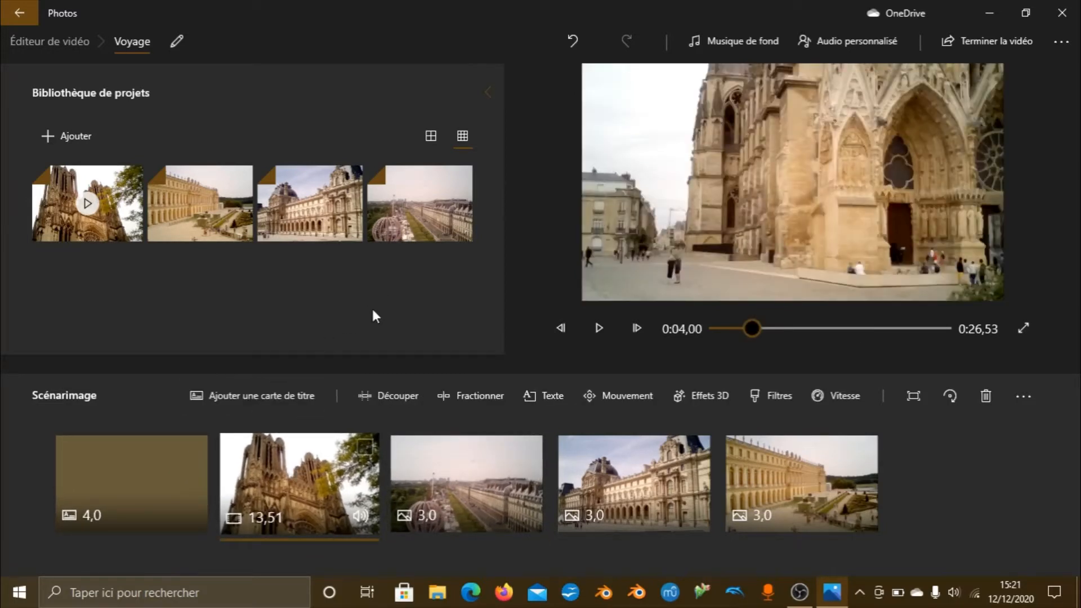
pyautogui.click(498, 497)
pyautogui.click(557, 401)
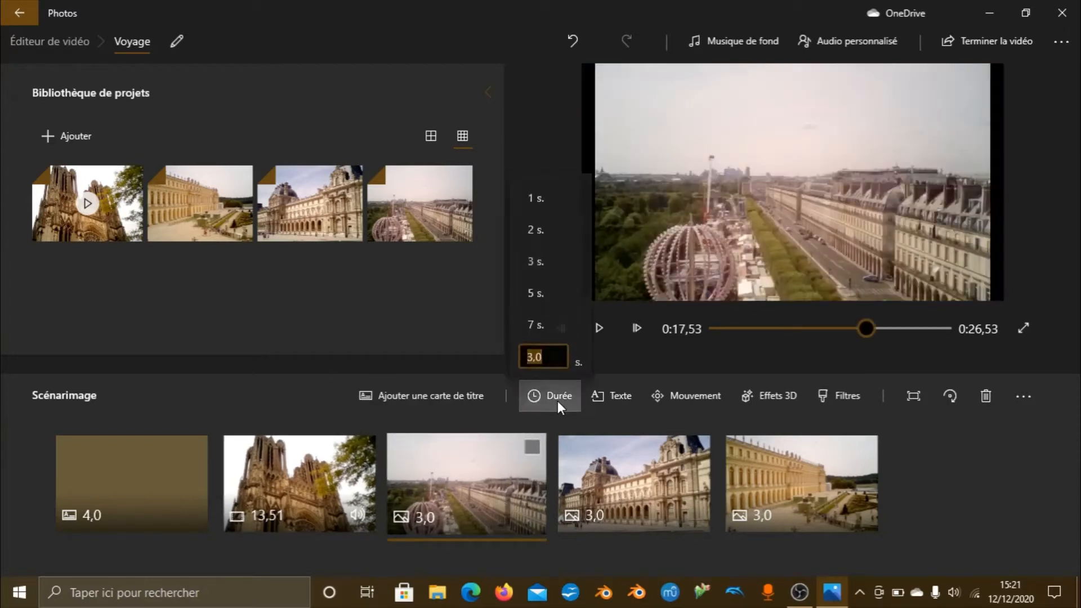
pyautogui.click(397, 347)
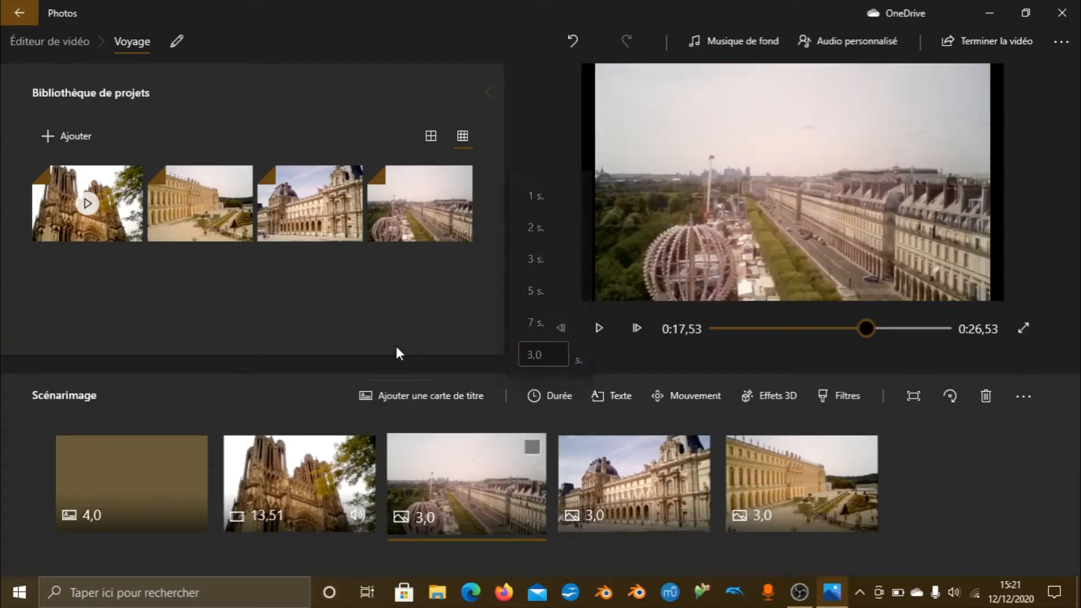
# Step: Set the duration of the Paris avenue photo in the storyboard to 5 seconds
pyautogui.click(113, 482)
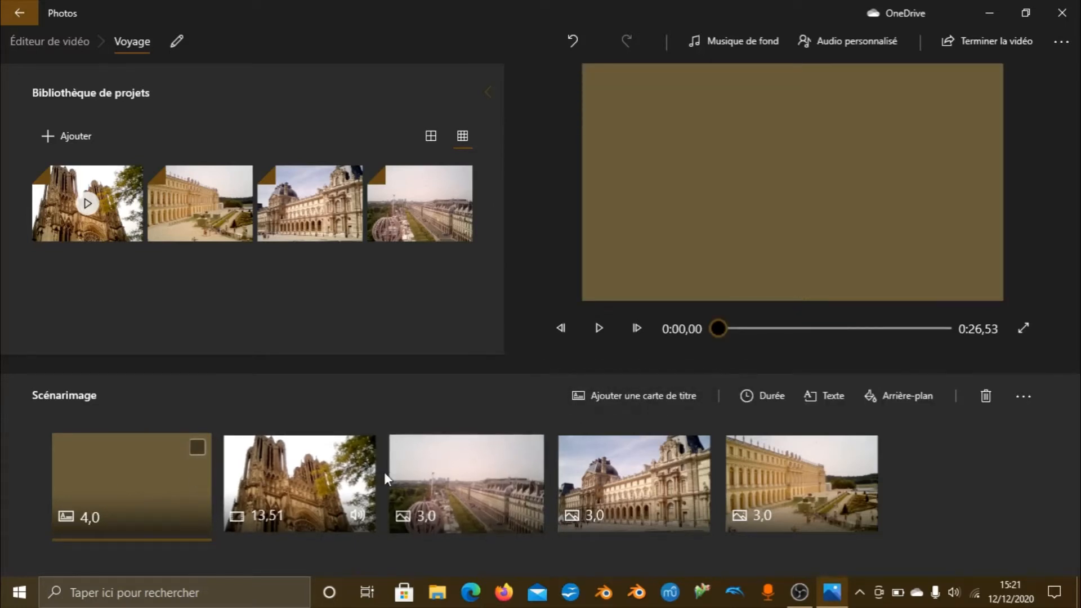
pyautogui.click(429, 468)
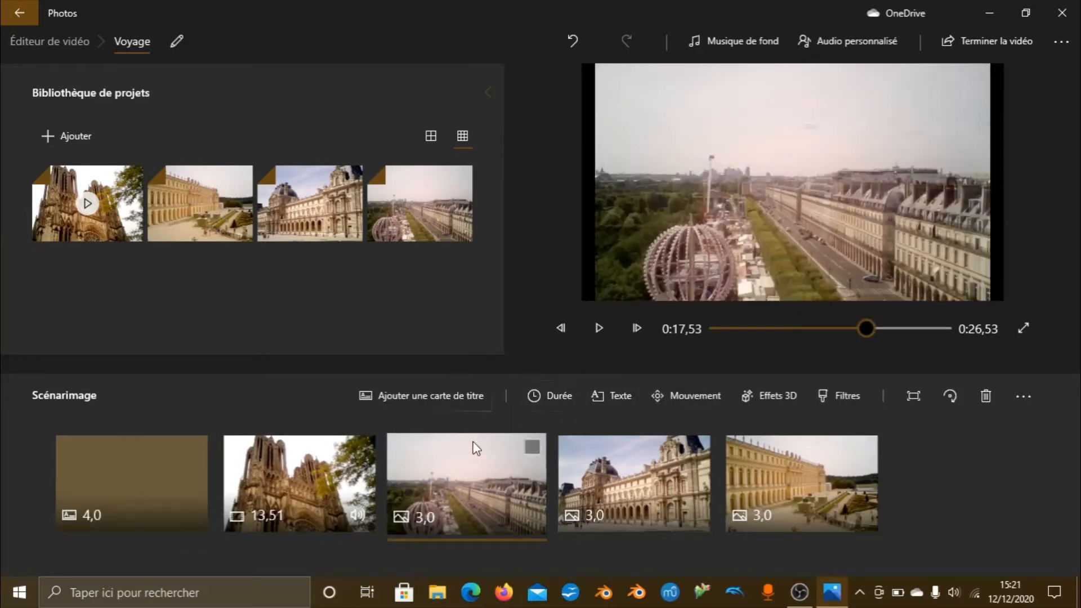
pyautogui.click(543, 399)
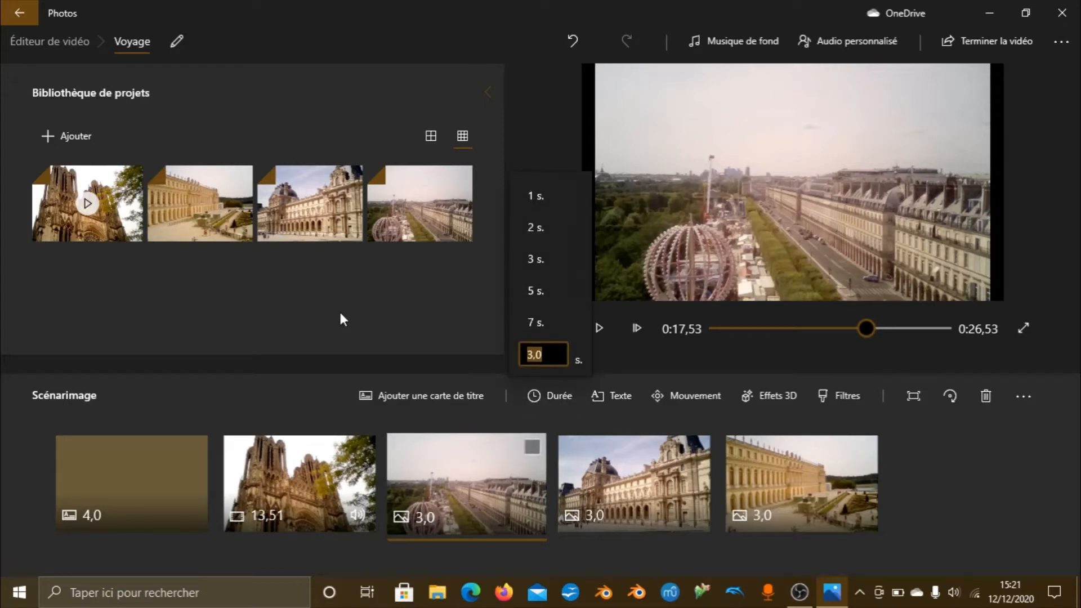
pyautogui.write('5')
pyautogui.press('Return')
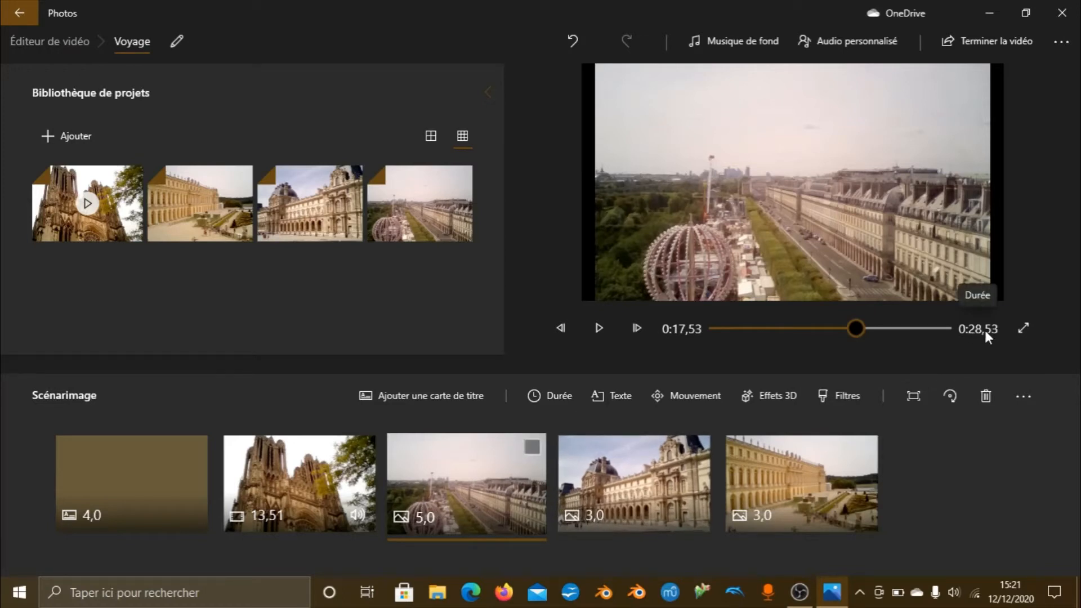
# Step: Try trimming the cathedral video to the section from 0:02,73 to 0:11,26, and discard the changes
pyautogui.click(333, 452)
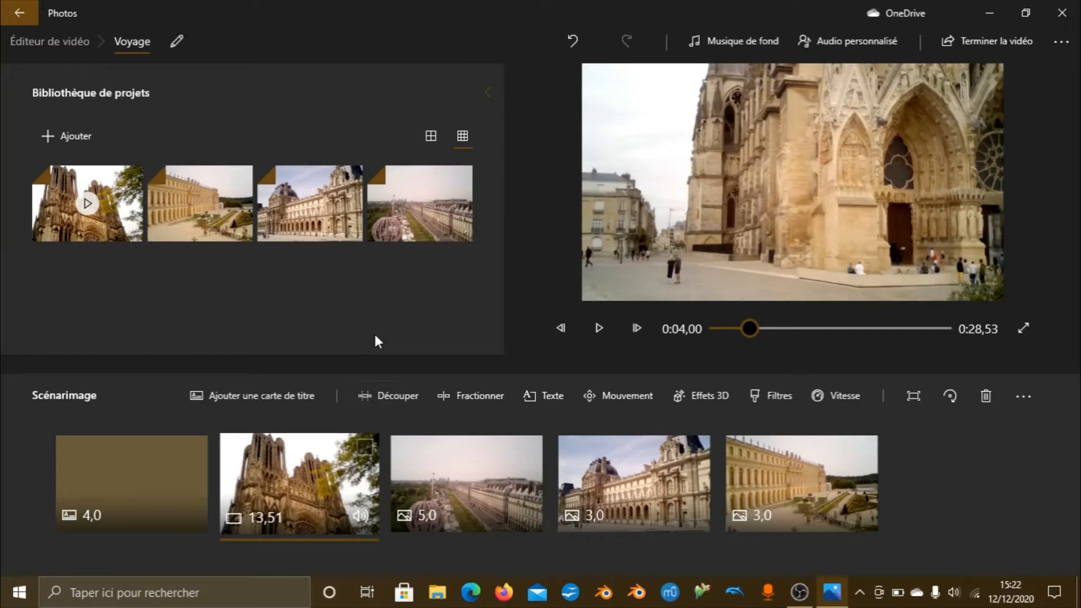
pyautogui.click(404, 397)
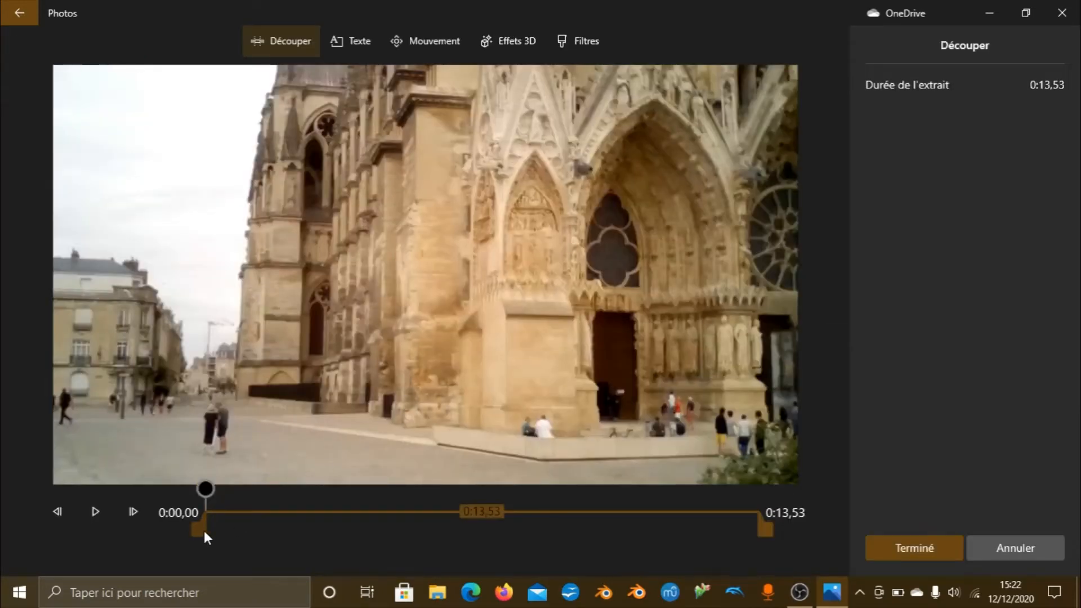
pyautogui.moveTo(204, 532); pyautogui.dragTo(295, 532)
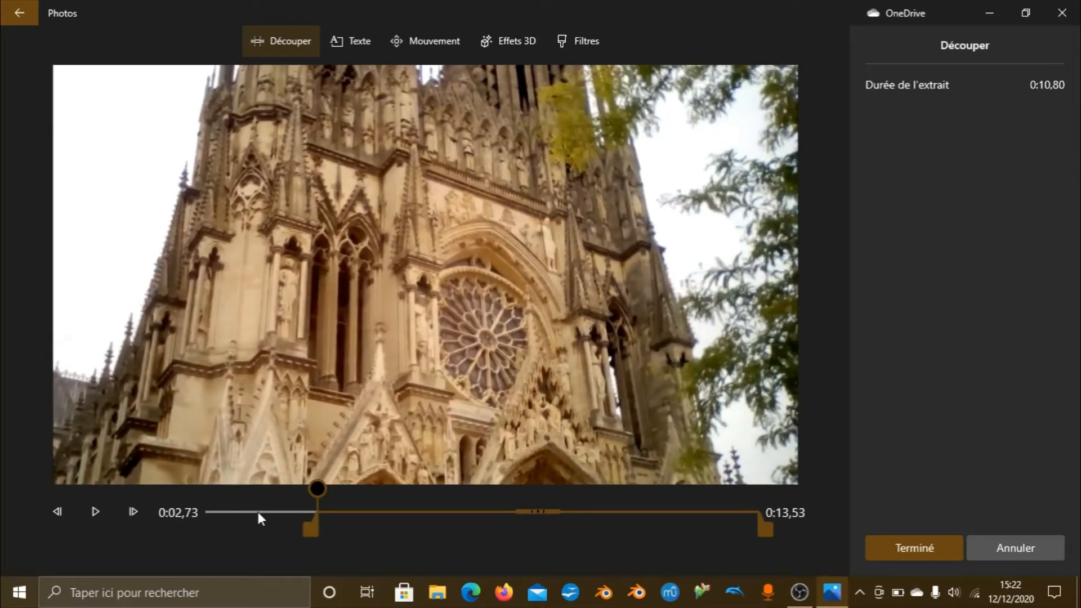
pyautogui.moveTo(768, 518); pyautogui.dragTo(673, 526)
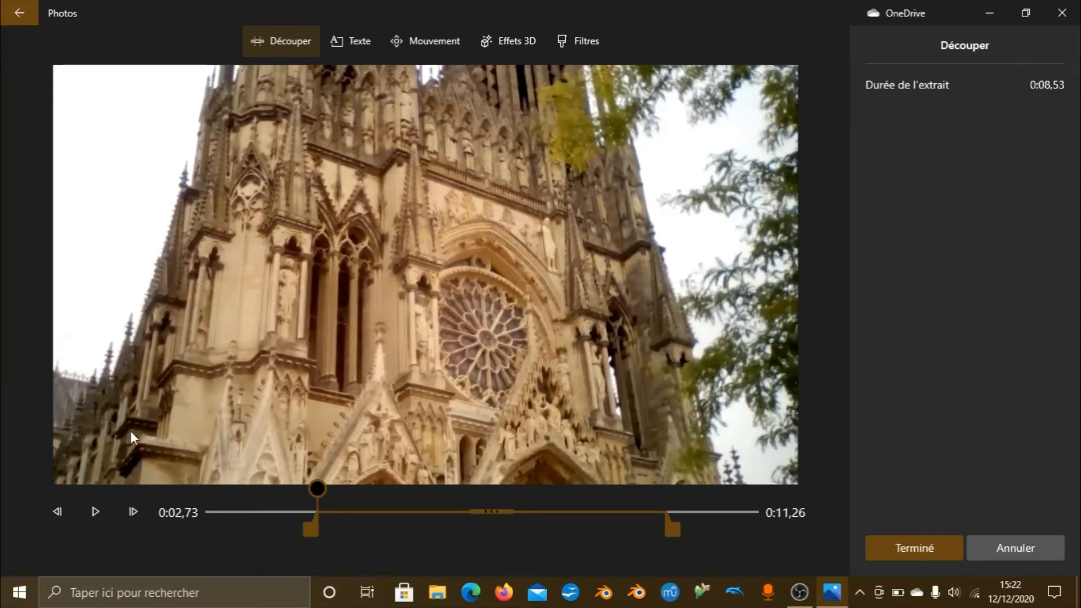
pyautogui.click(1016, 555)
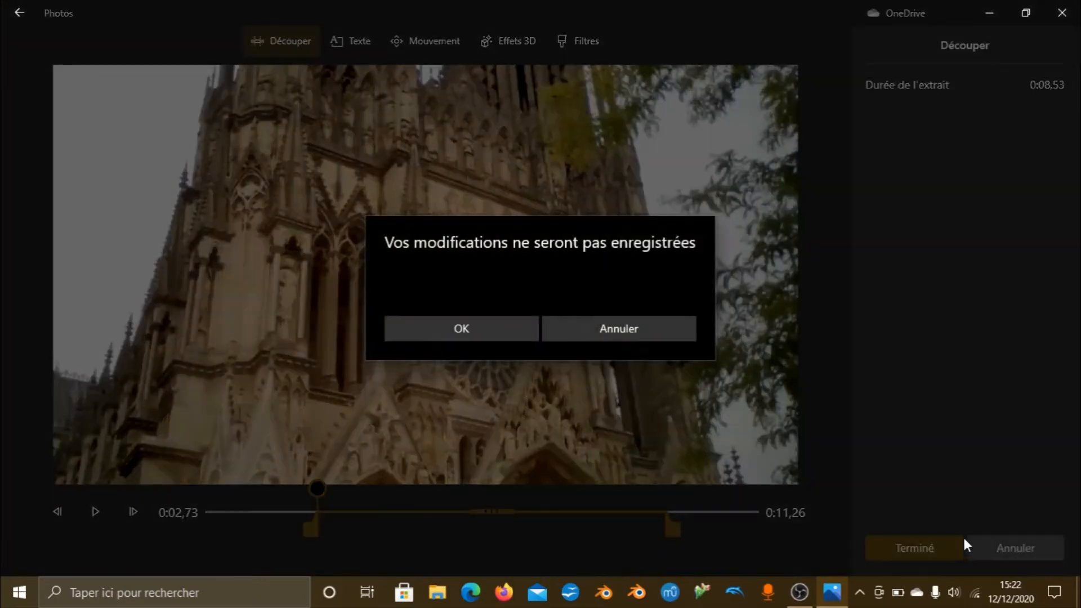
pyautogui.click(468, 337)
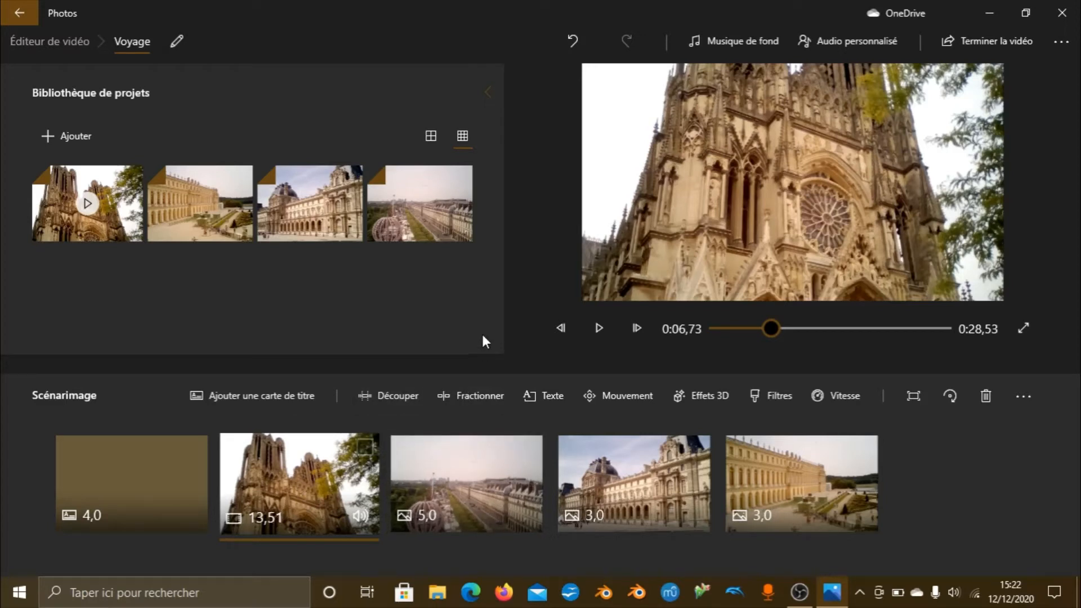
# Step: Try splitting the cathedral video into two clips at 0:03,36, and cancel the split
pyautogui.click(458, 395)
pyautogui.moveTo(328, 501); pyautogui.dragTo(344, 458)
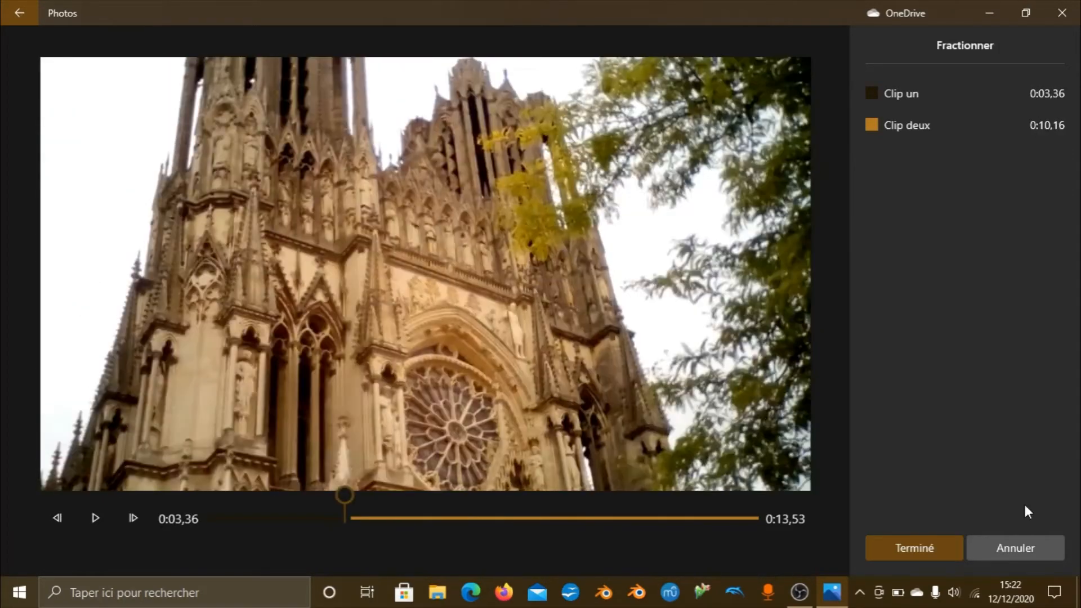
pyautogui.click(984, 548)
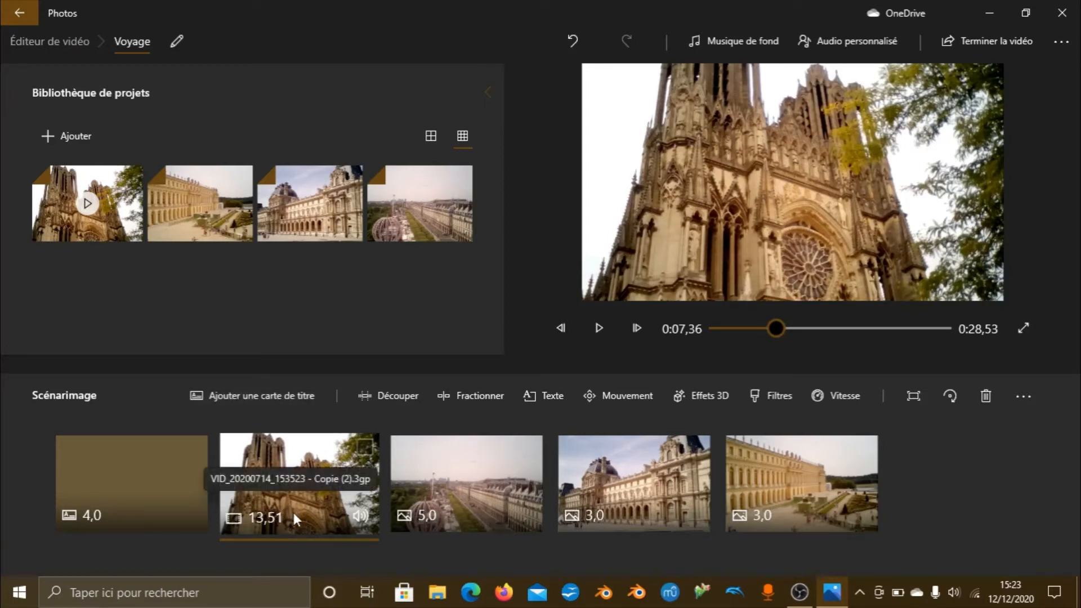
# Step: Add the text overlay "Cathédrale de Reims" to the cathedral video in the storyboard
pyautogui.click(446, 506)
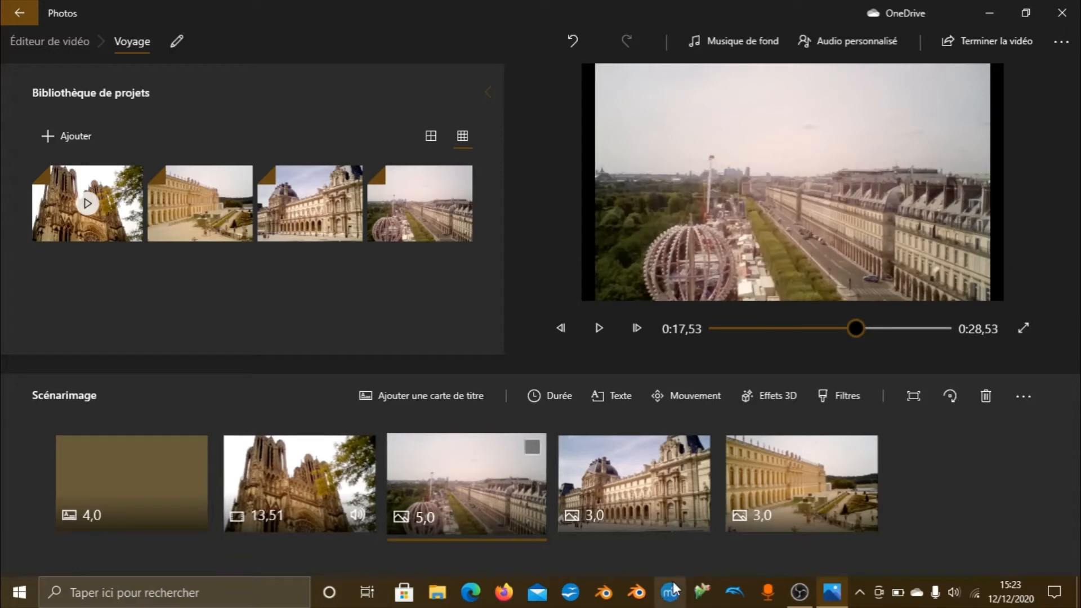
pyautogui.click(622, 505)
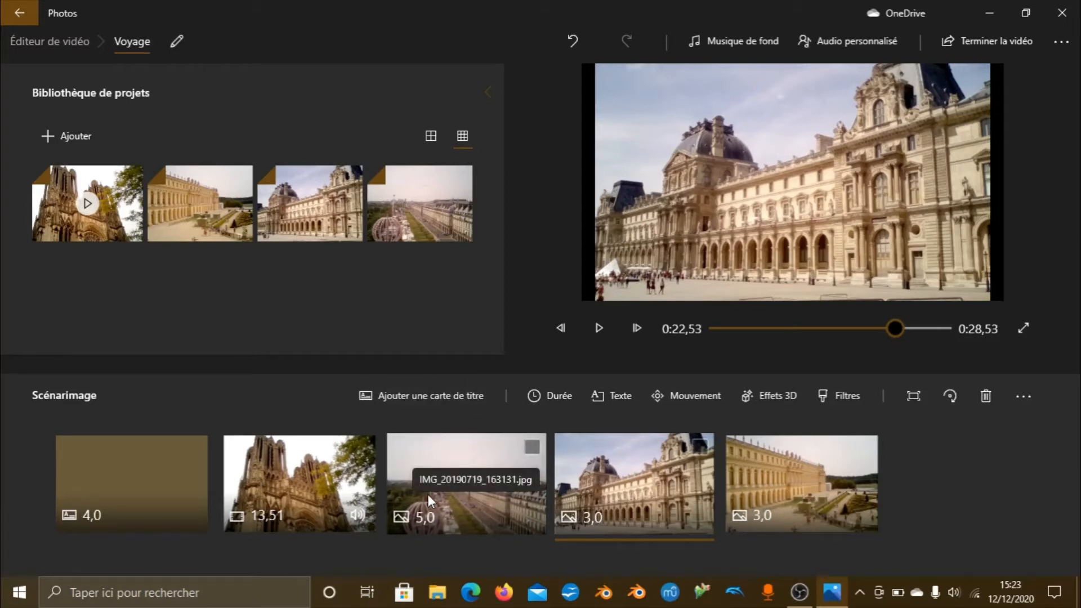
pyautogui.click(290, 511)
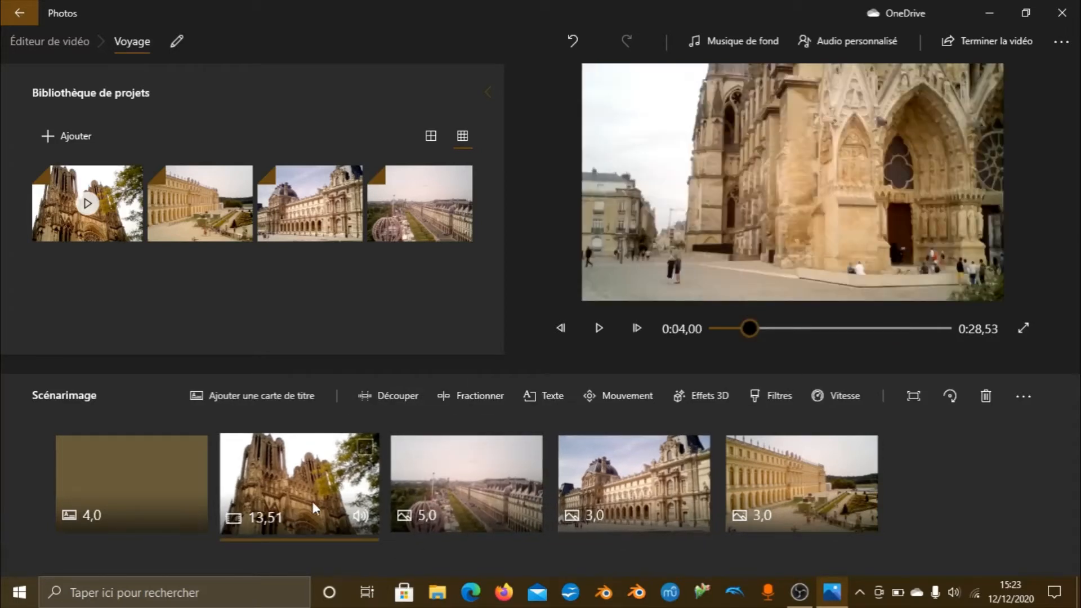
pyautogui.click(522, 387)
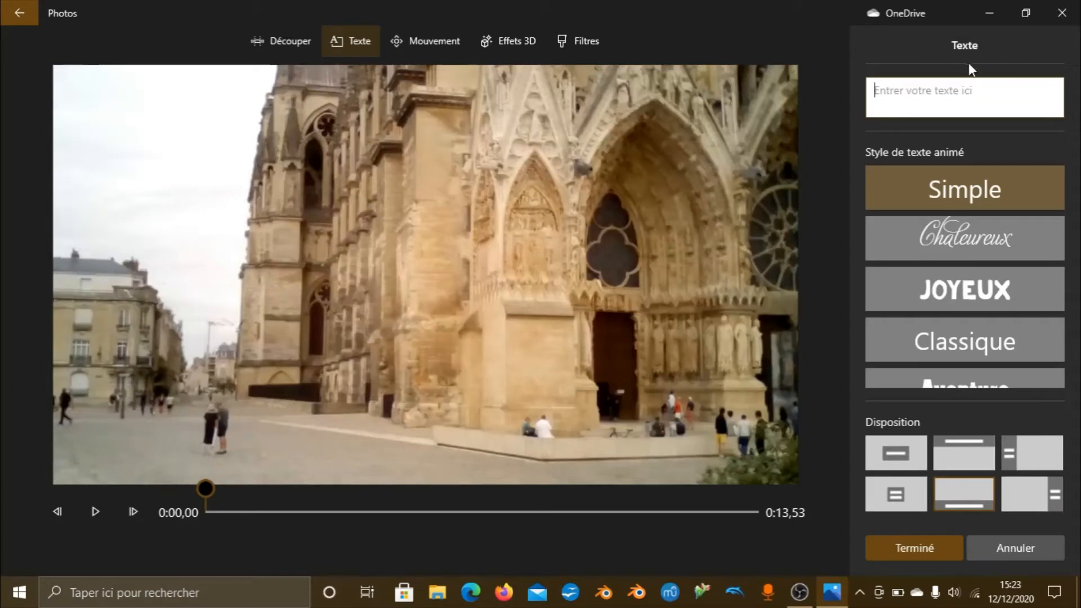
pyautogui.write('C')
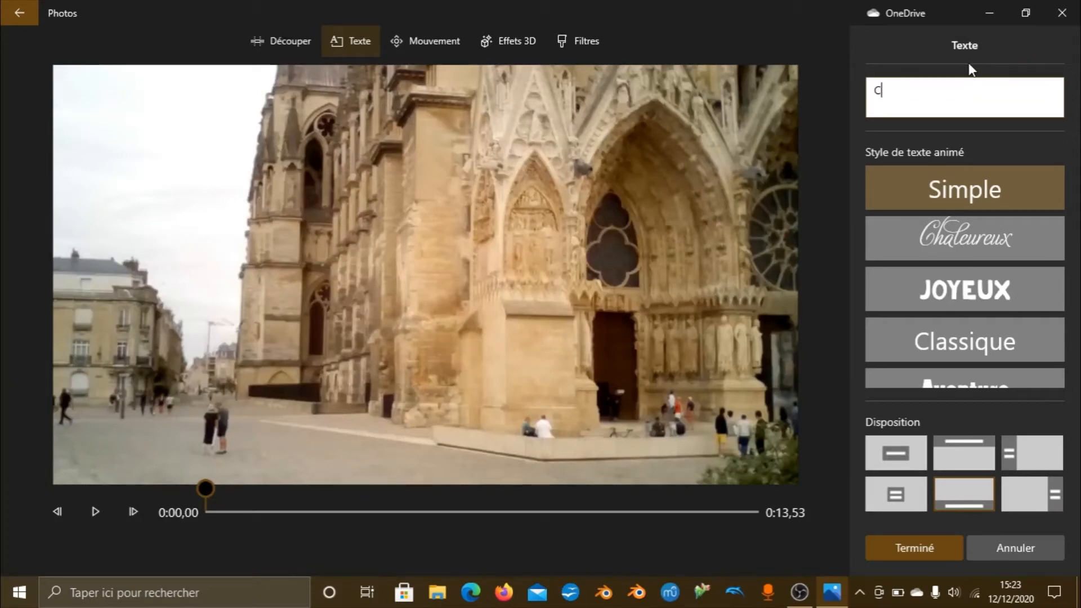
pyautogui.write('athédra')
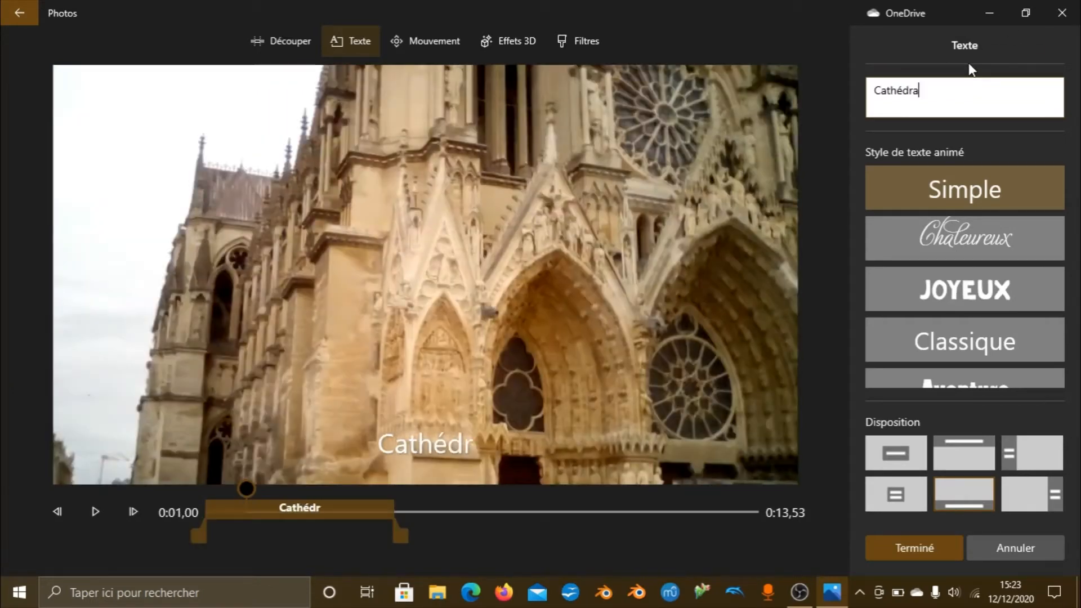
pyautogui.write('le de Reims')
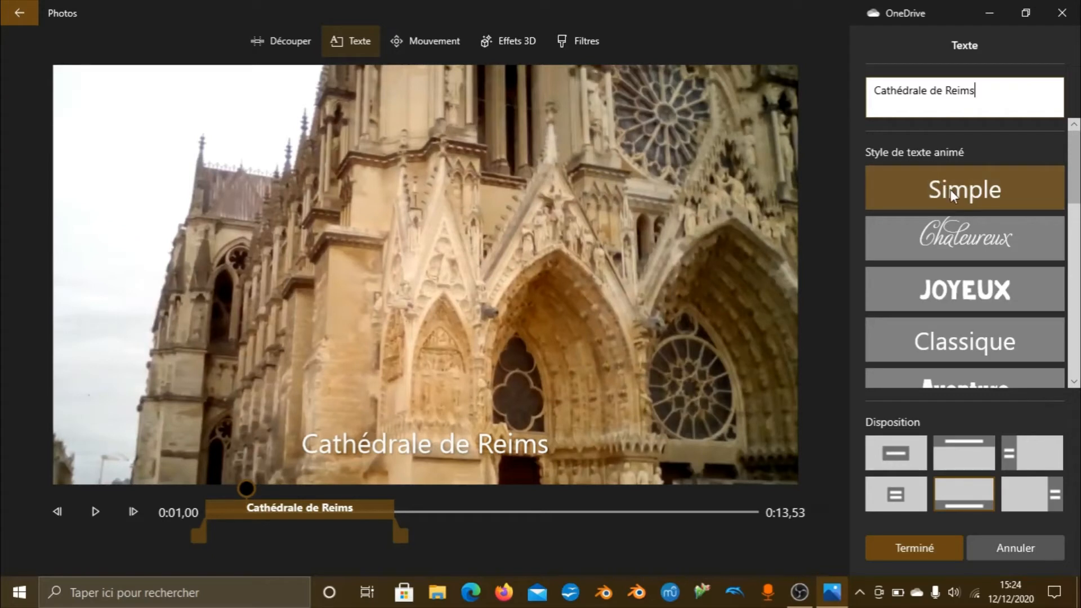
# Step: Review the animated text styles, try the different layouts for the cathedral text, and choose the large centred Titre 1 layout
pyautogui.scroll(-5, 954, 191)
pyautogui.scroll(-5, 956, 192)
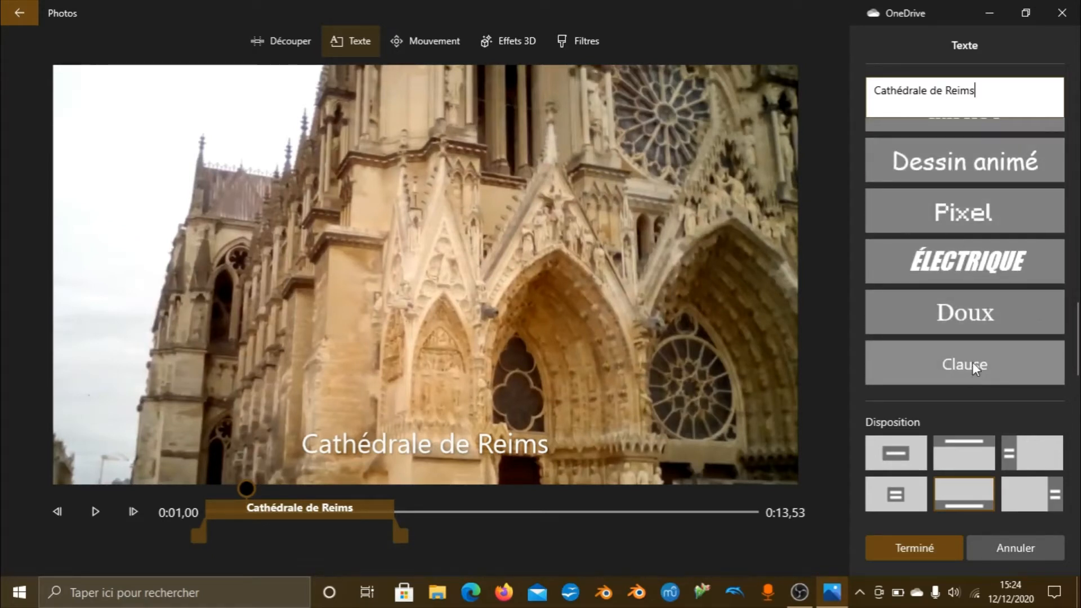
pyautogui.scroll(10, 971, 323)
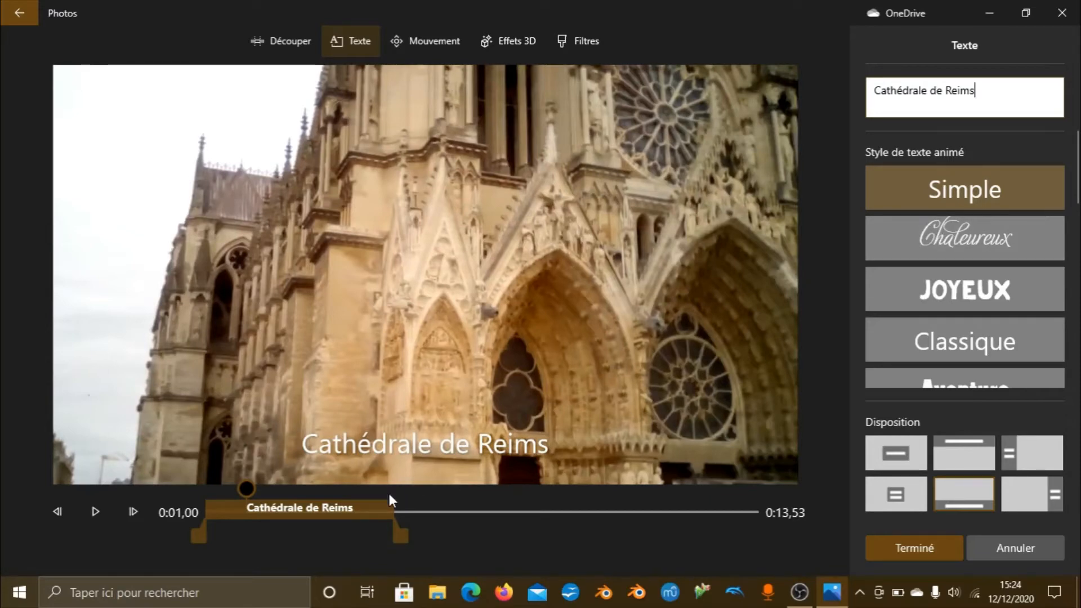
pyautogui.moveTo(246, 489)
pyautogui.mouseDown()
pyautogui.moveTo(202, 488)
pyautogui.moveTo(255, 488)
pyautogui.mouseUp()
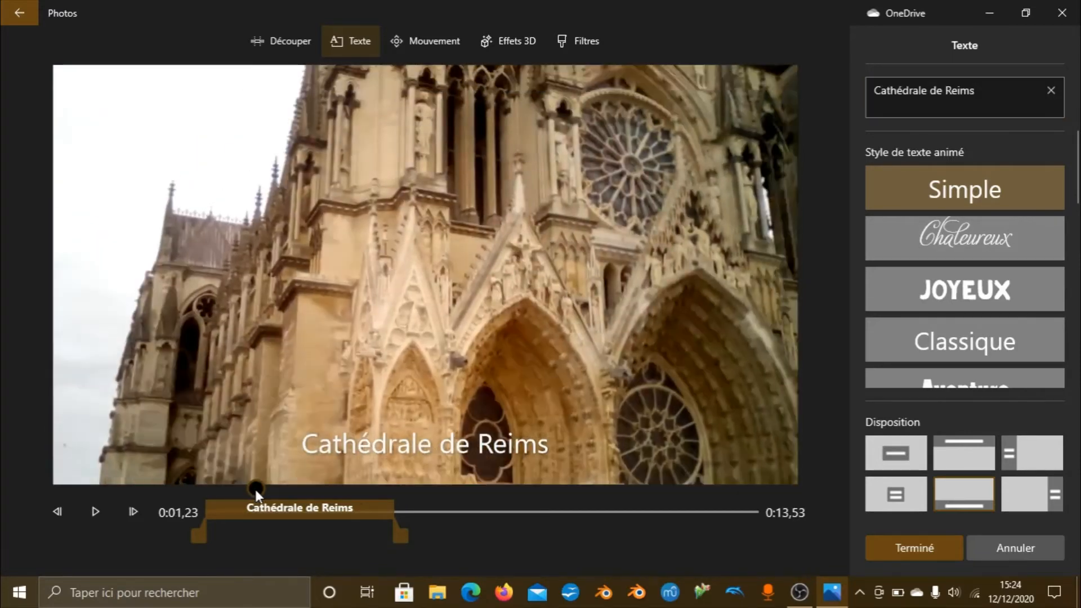
pyautogui.click(887, 455)
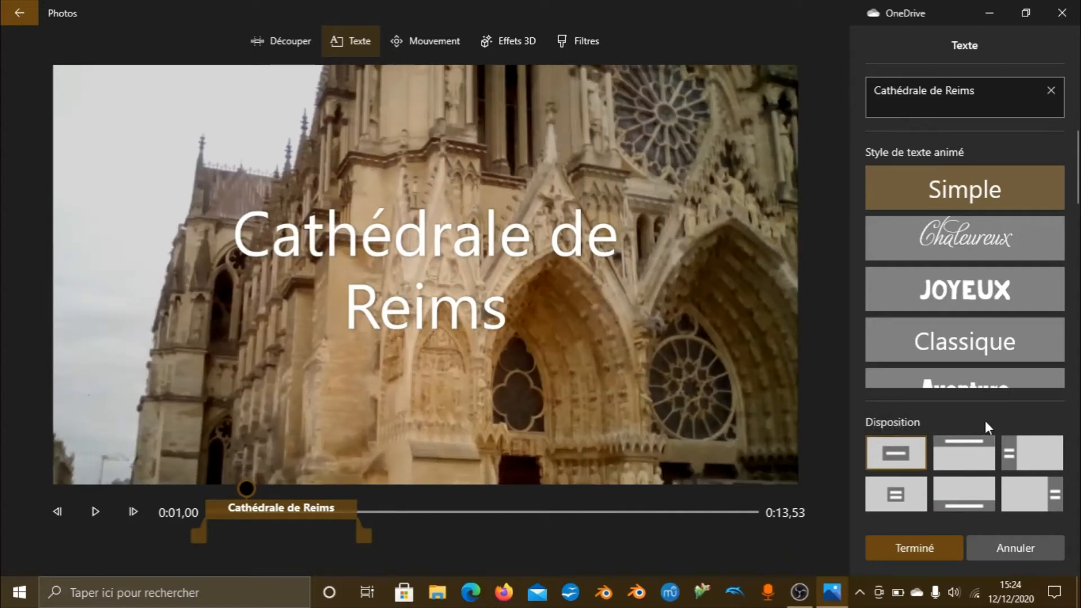
pyautogui.click(1021, 454)
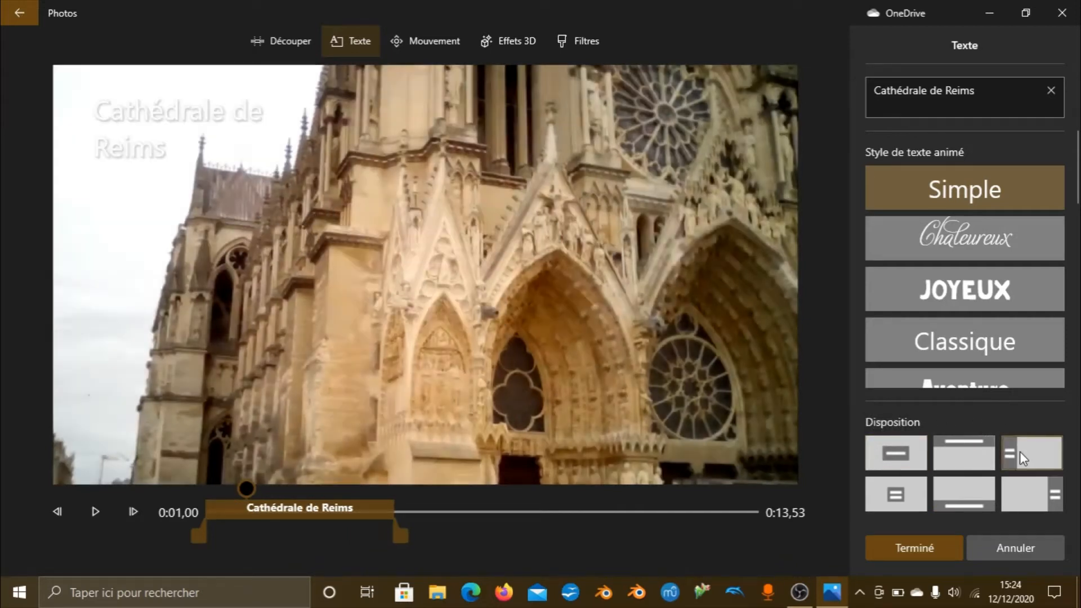
pyautogui.click(1026, 495)
pyautogui.click(968, 499)
pyautogui.click(964, 457)
pyautogui.click(904, 495)
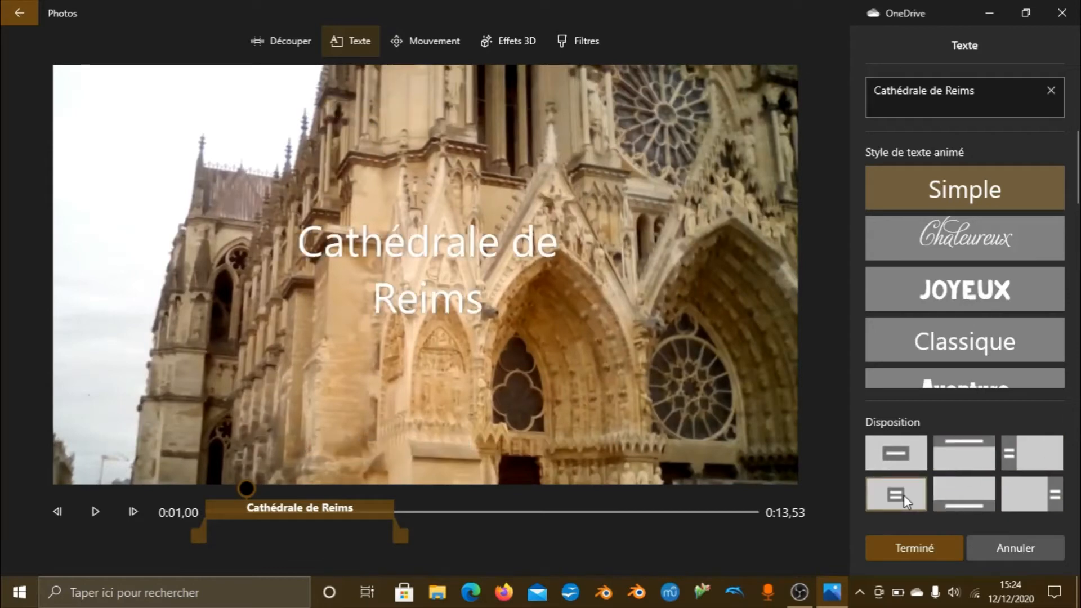
pyautogui.click(898, 455)
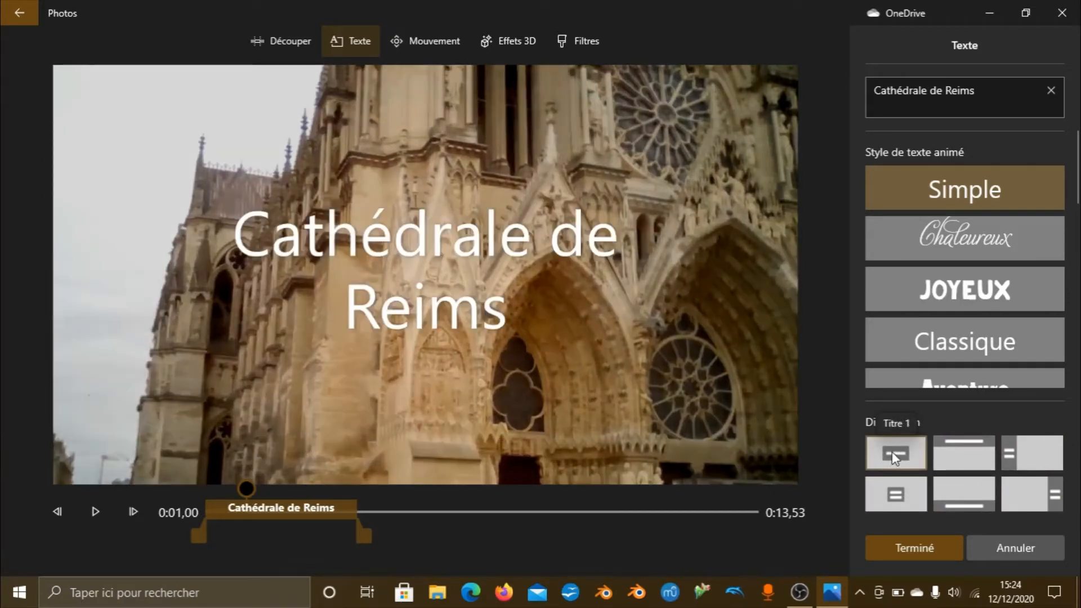
# Step: Preview the Simple-style cathedral text from the start of the clip, and pause the playback
pyautogui.moveTo(246, 489); pyautogui.dragTo(203, 488)
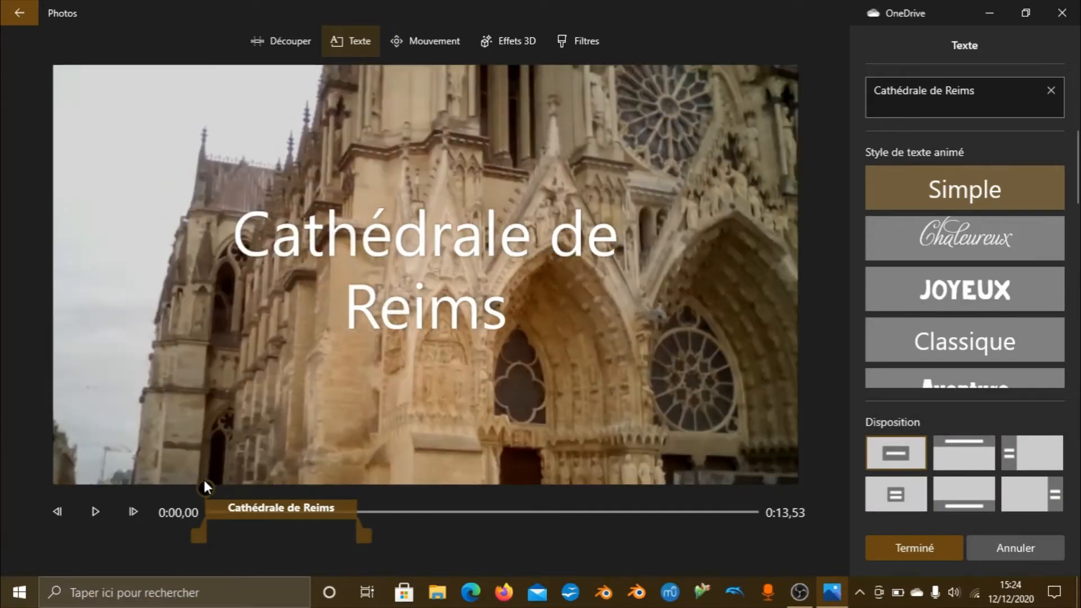
pyautogui.click(234, 489)
pyautogui.moveTo(235, 488); pyautogui.dragTo(204, 489)
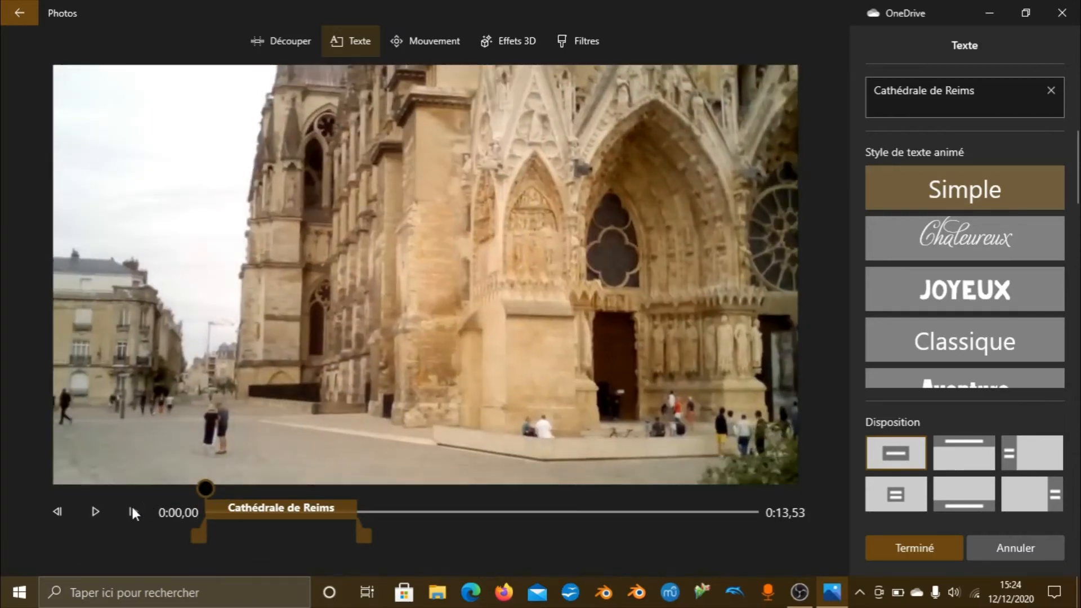
pyautogui.click(102, 510)
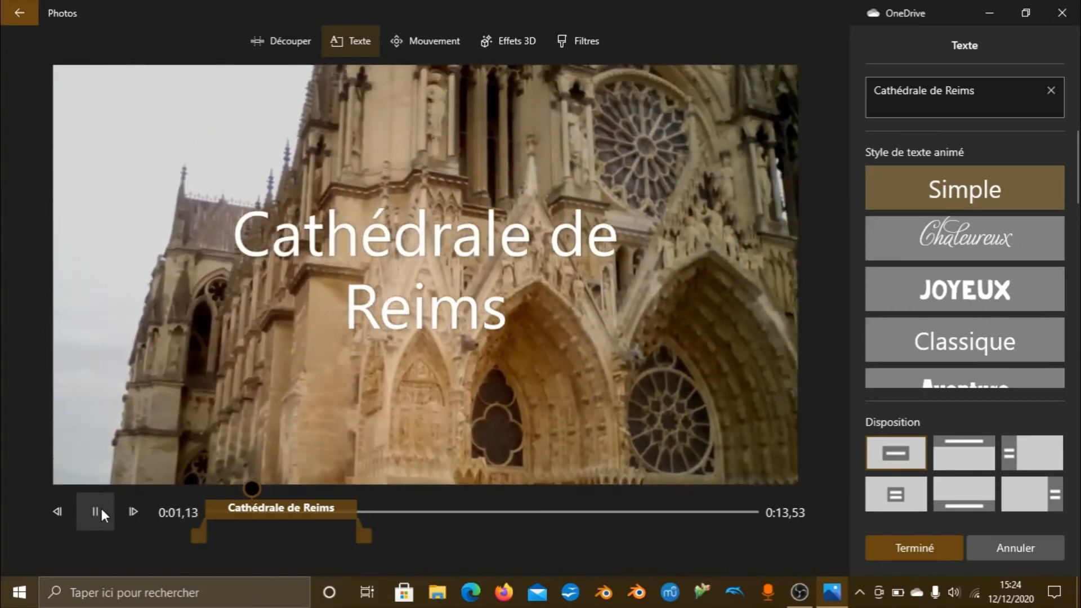
pyautogui.click(101, 509)
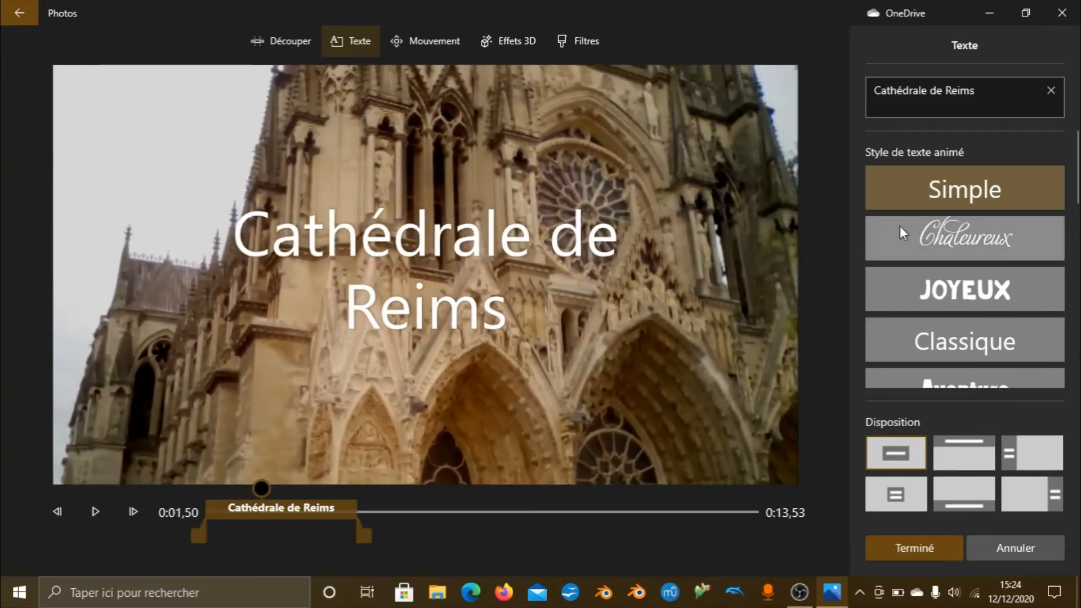
# Step: Try the Chaleureux animated style on the cathedral text and preview it from the start of the clip
pyautogui.click(980, 245)
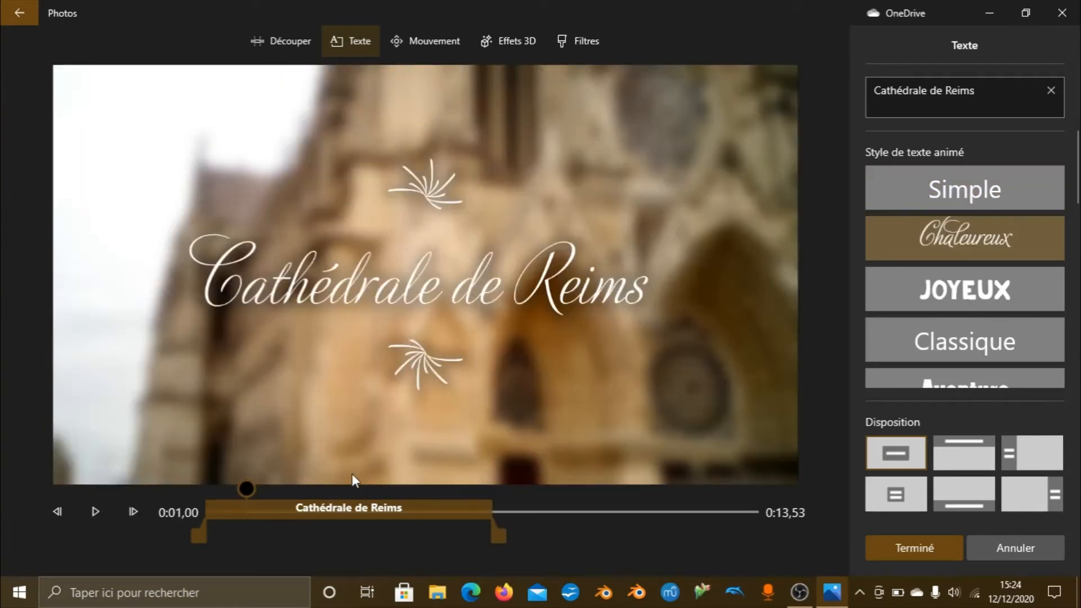
pyautogui.moveTo(248, 489); pyautogui.dragTo(206, 489)
pyautogui.click(100, 511)
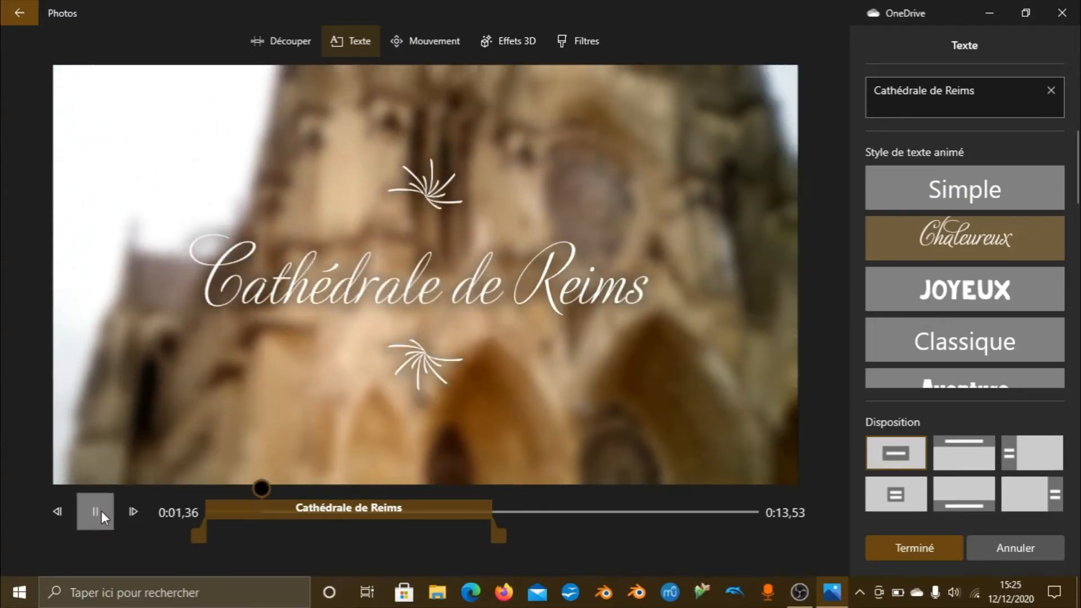
pyautogui.click(102, 512)
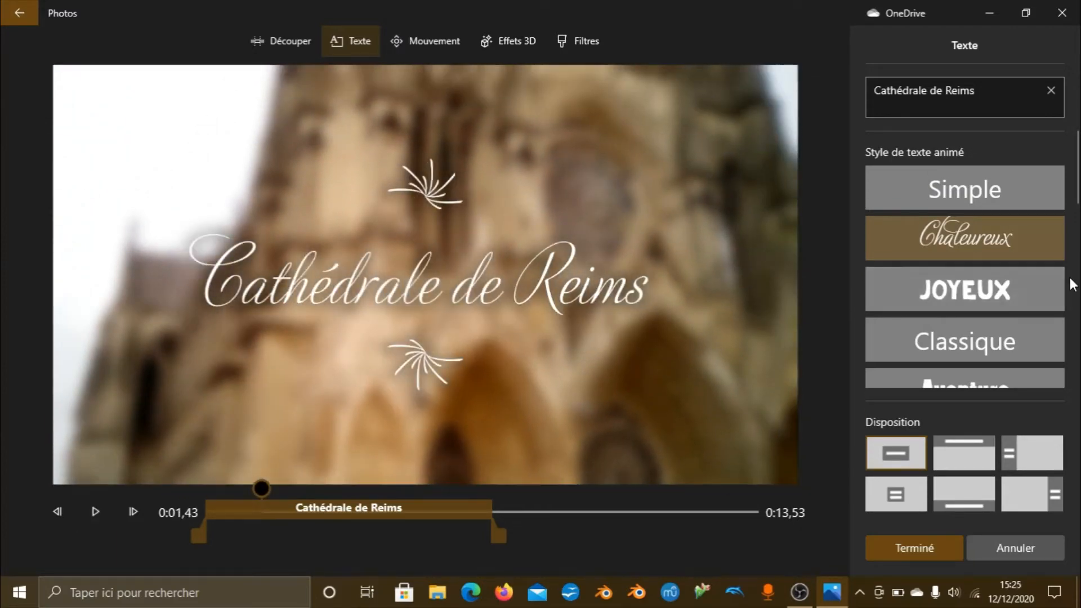
# Step: Try the Électrique animated style on the cathedral text and preview it from the start of the clip
pyautogui.scroll(-10, 1033, 248)
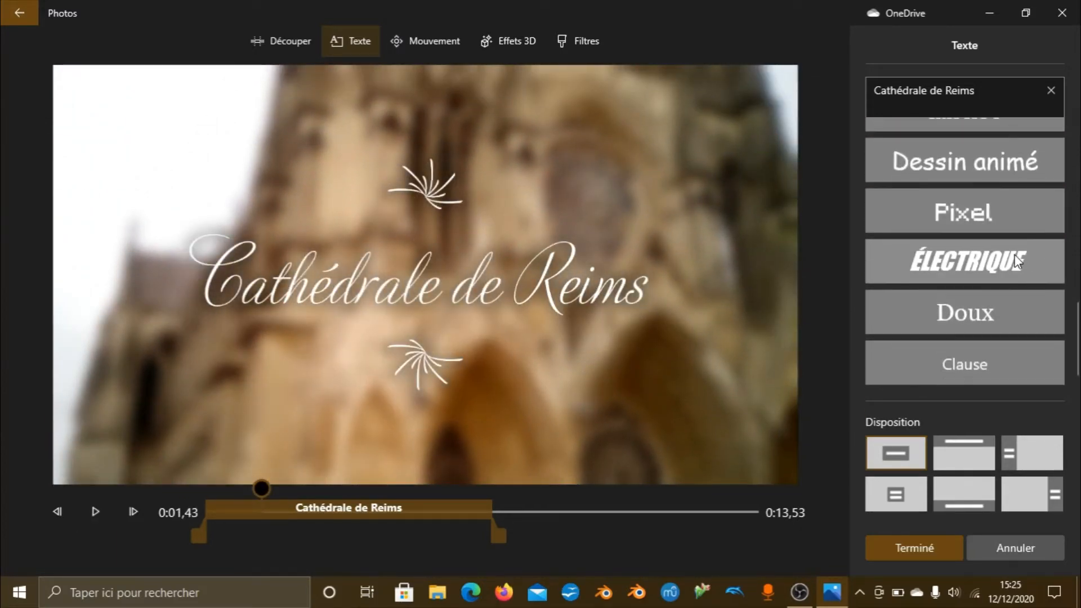
pyautogui.click(1018, 261)
pyautogui.moveTo(217, 489); pyautogui.dragTo(194, 489)
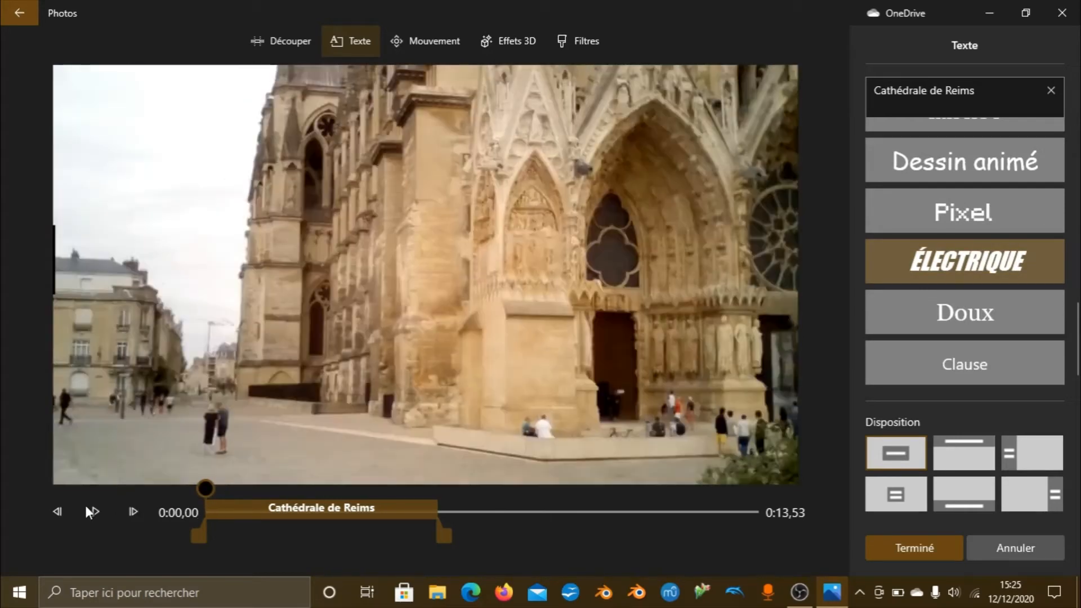
pyautogui.click(95, 517)
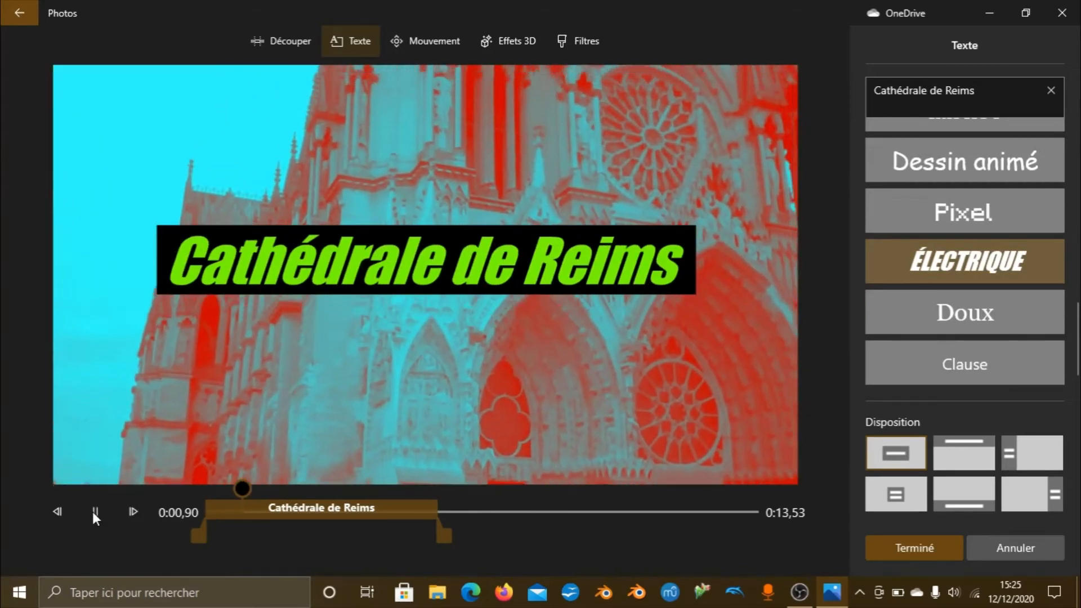
pyautogui.click(94, 512)
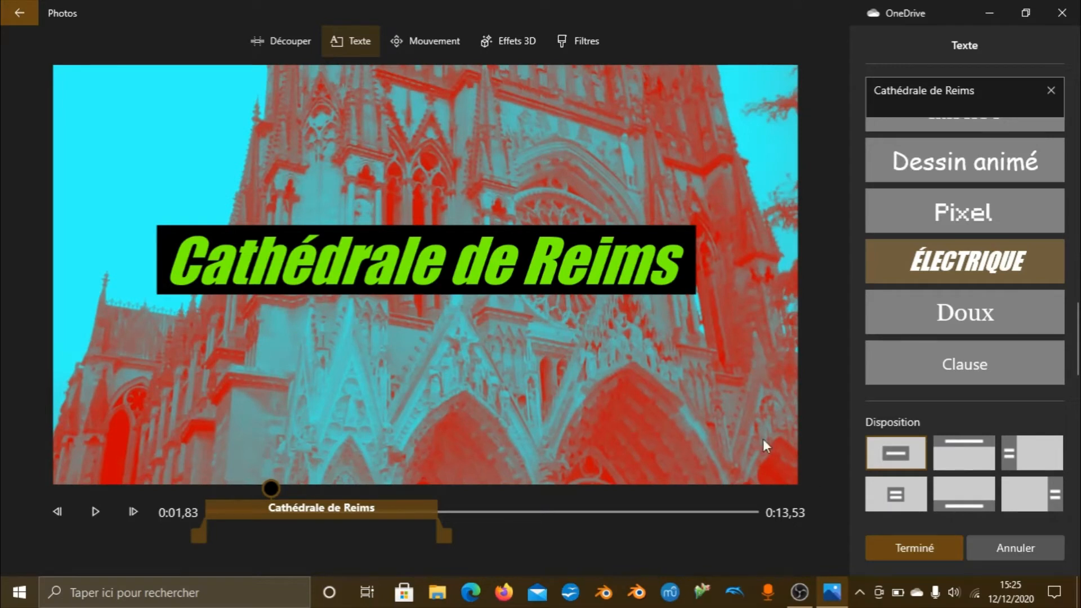
# Step: Apply the Chaleureux style to the cathedral text, shorten its display time to roughly half, and save the overlay
pyautogui.scroll(5, 952, 217)
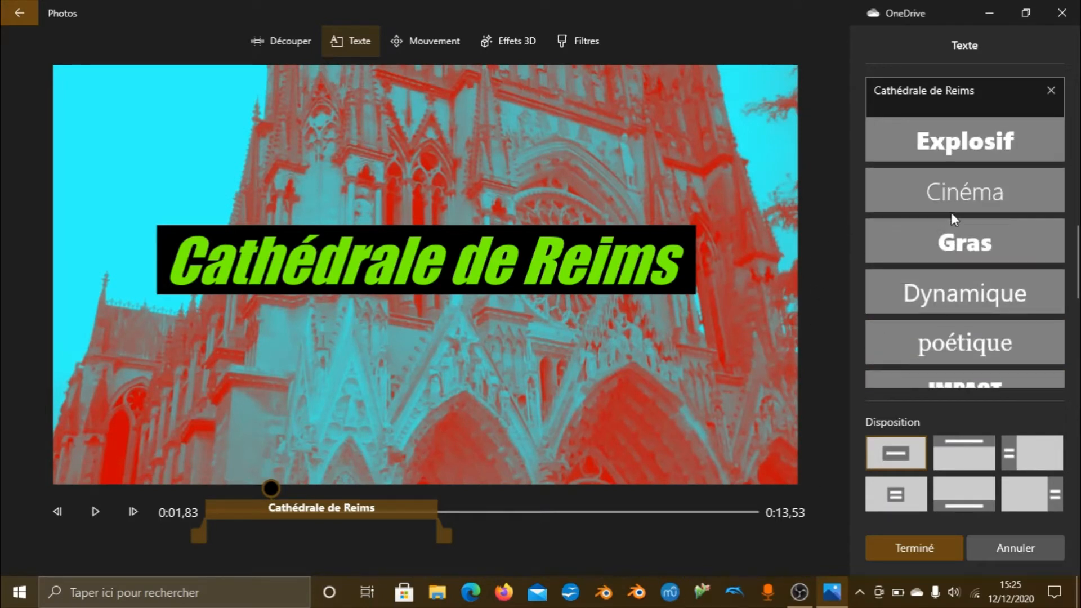
pyautogui.scroll(3, 952, 211)
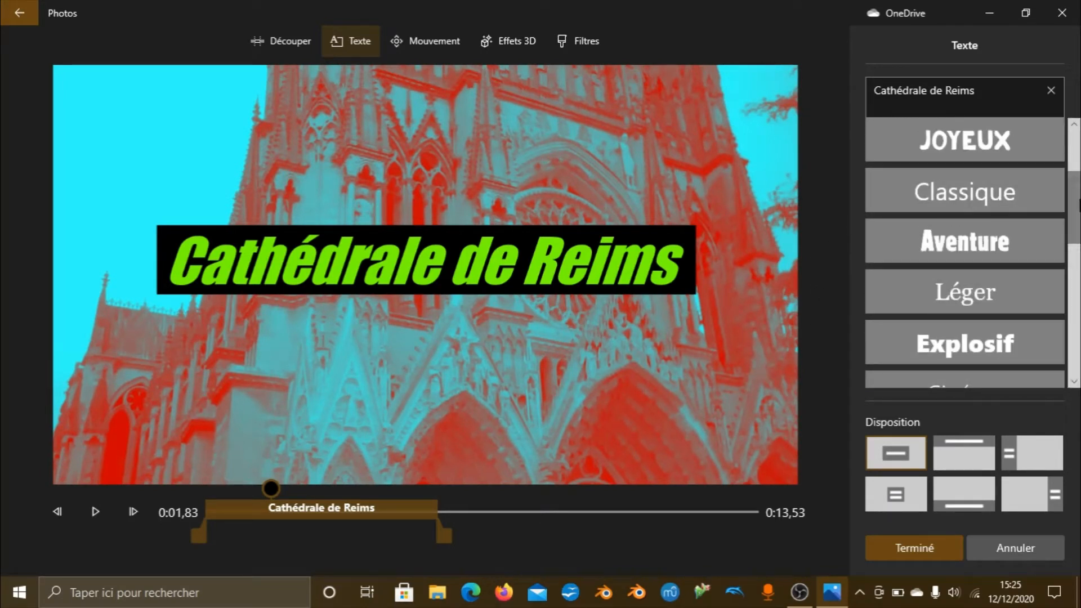
pyautogui.scroll(3, 1073, 204)
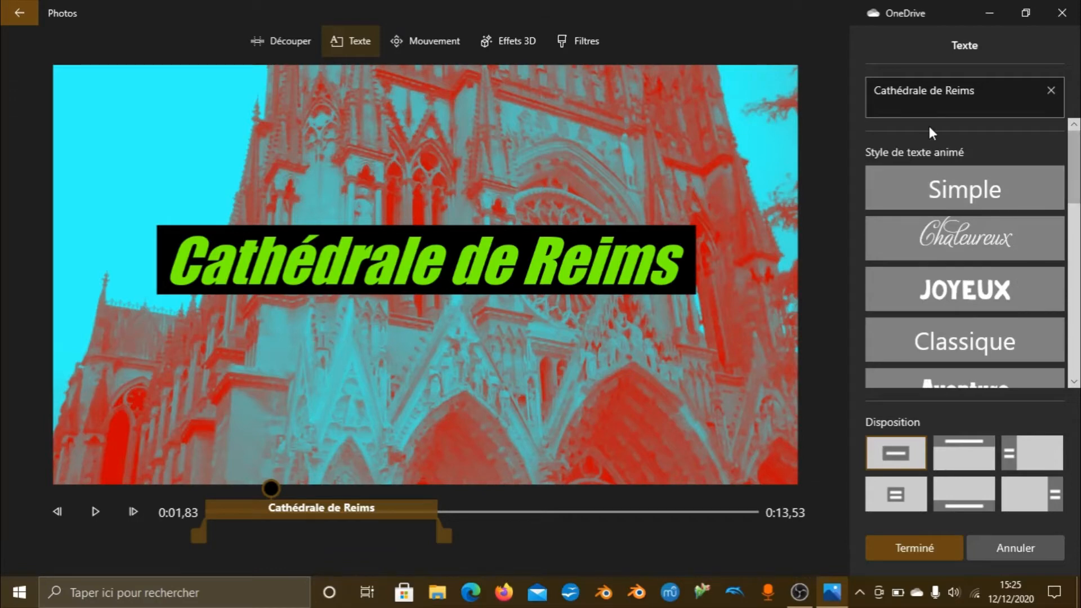
pyautogui.click(996, 235)
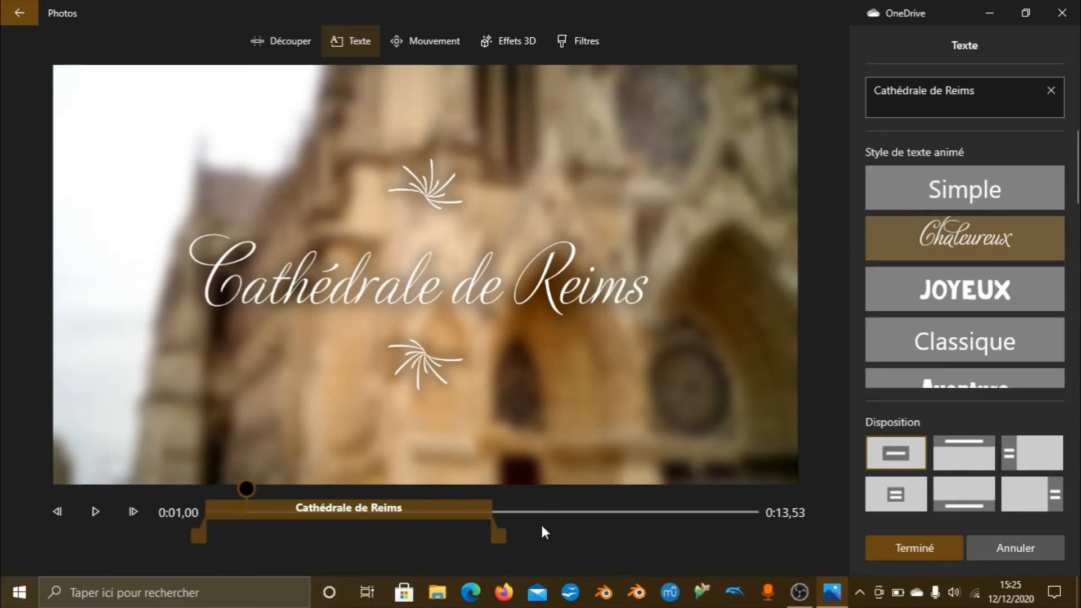
pyautogui.moveTo(492, 536); pyautogui.dragTo(366, 535)
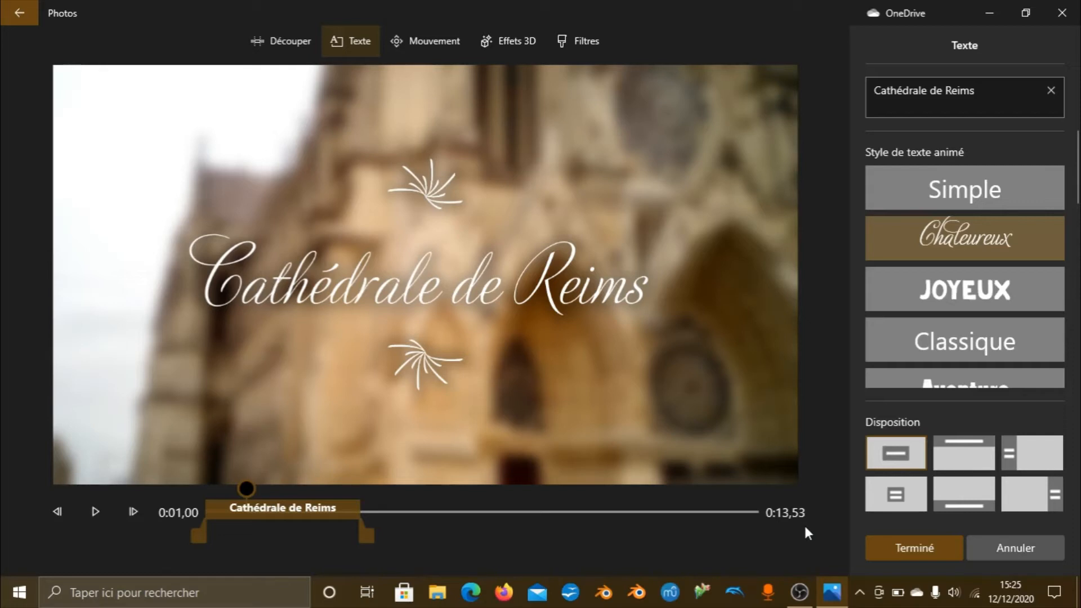
pyautogui.click(908, 550)
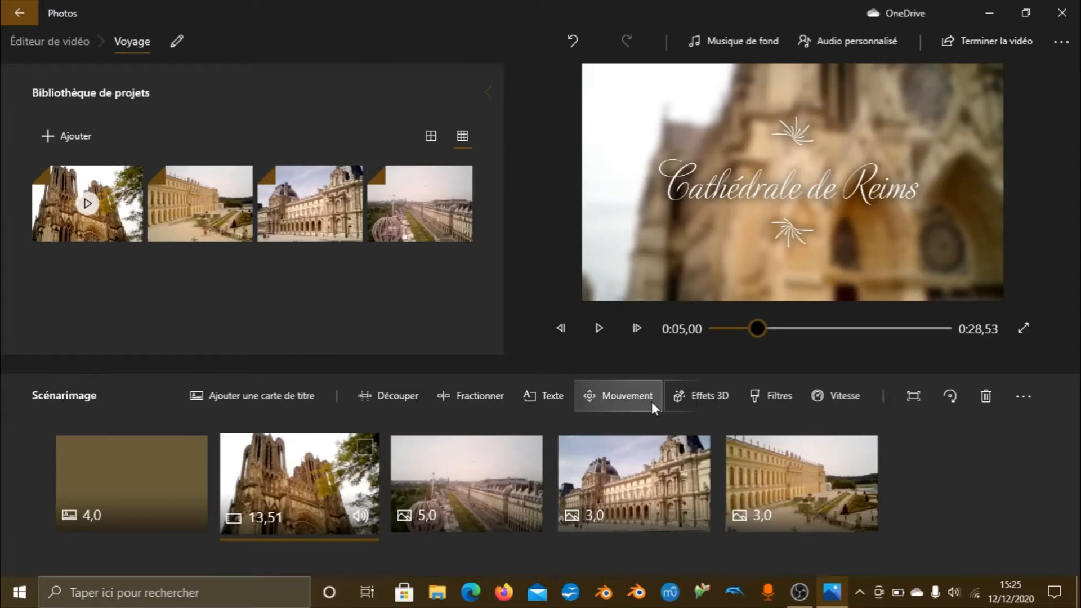
# Step: Mute the cathedral video's sound in the storyboard and play the project preview
pyautogui.click(371, 516)
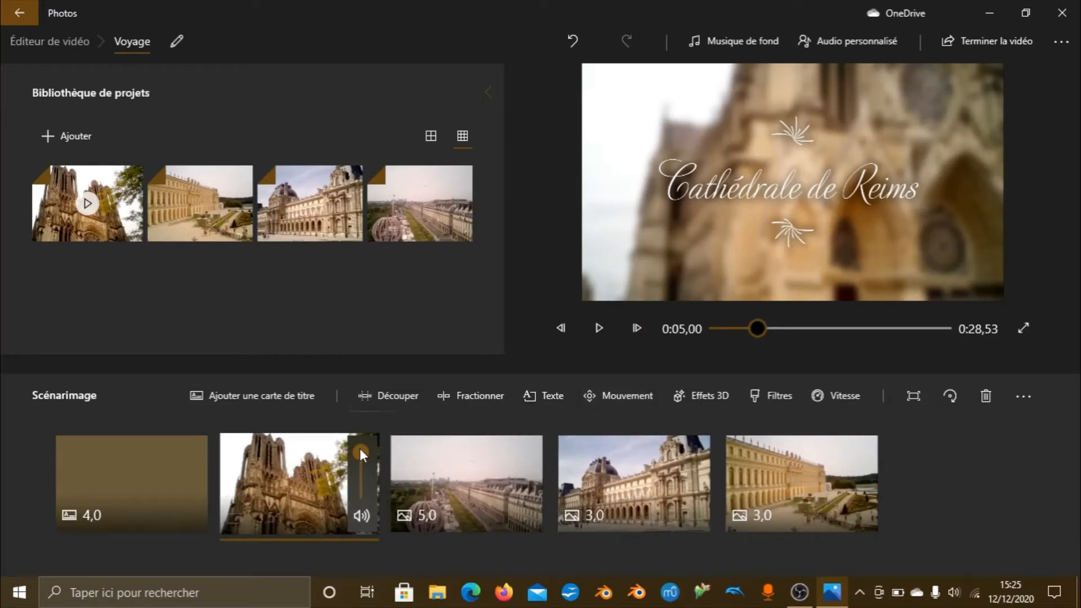
pyautogui.moveTo(360, 452)
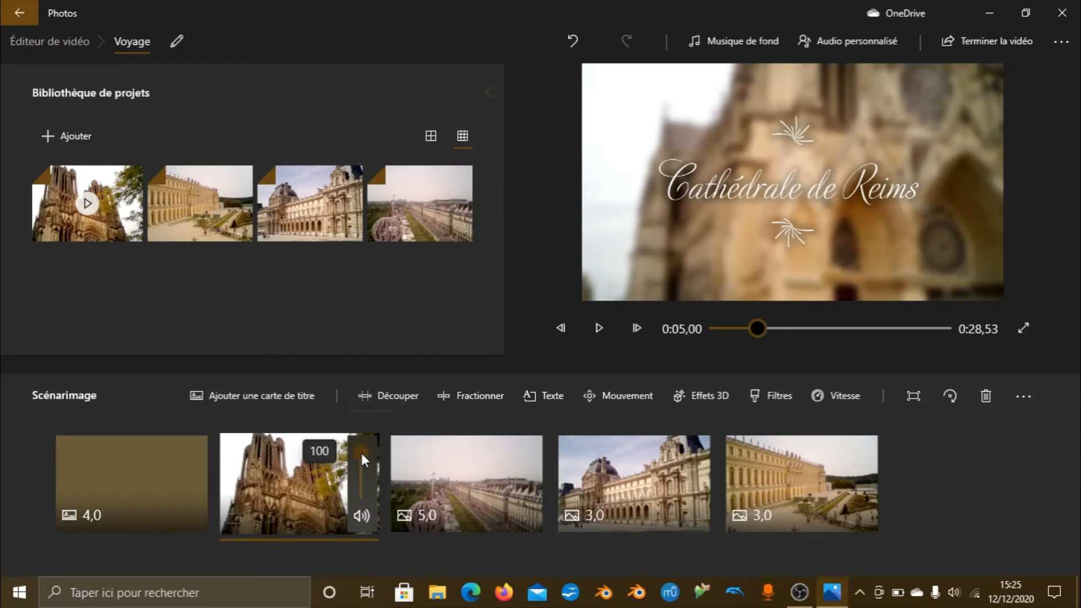
pyautogui.moveTo(362, 453); pyautogui.dragTo(410, 568)
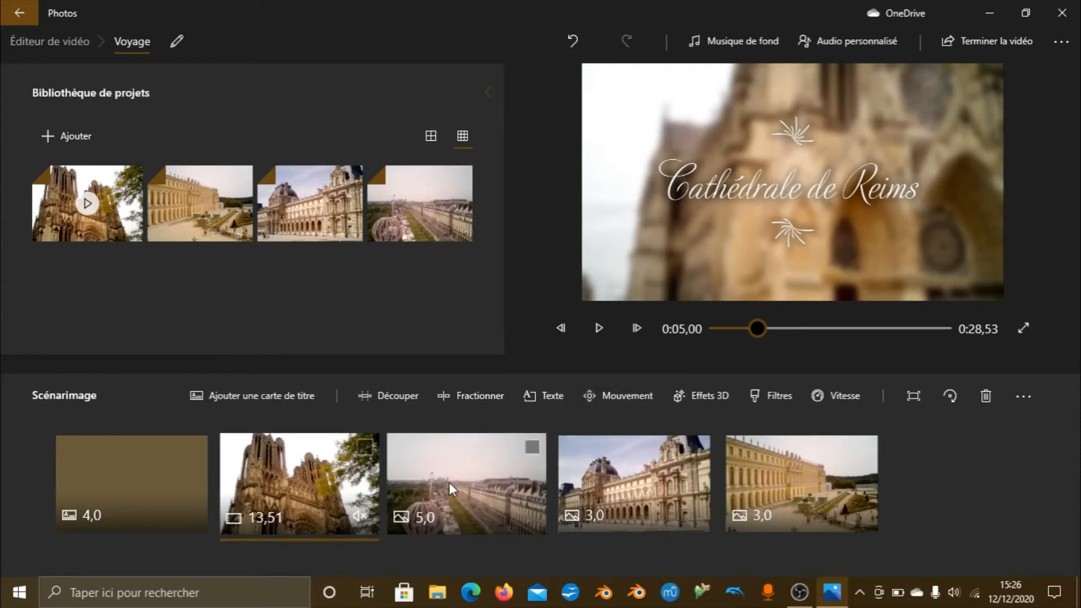
pyautogui.click(600, 334)
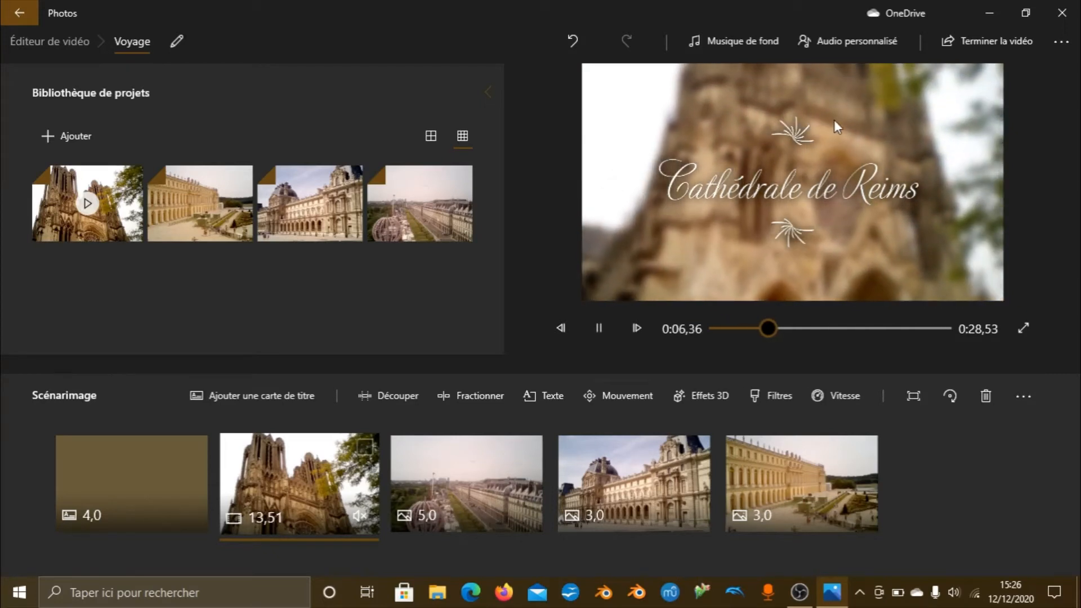
# Step: Pause the preview and examine the camera movement options for the Paris avenue photo, leaving them without applying any
pyautogui.click(599, 334)
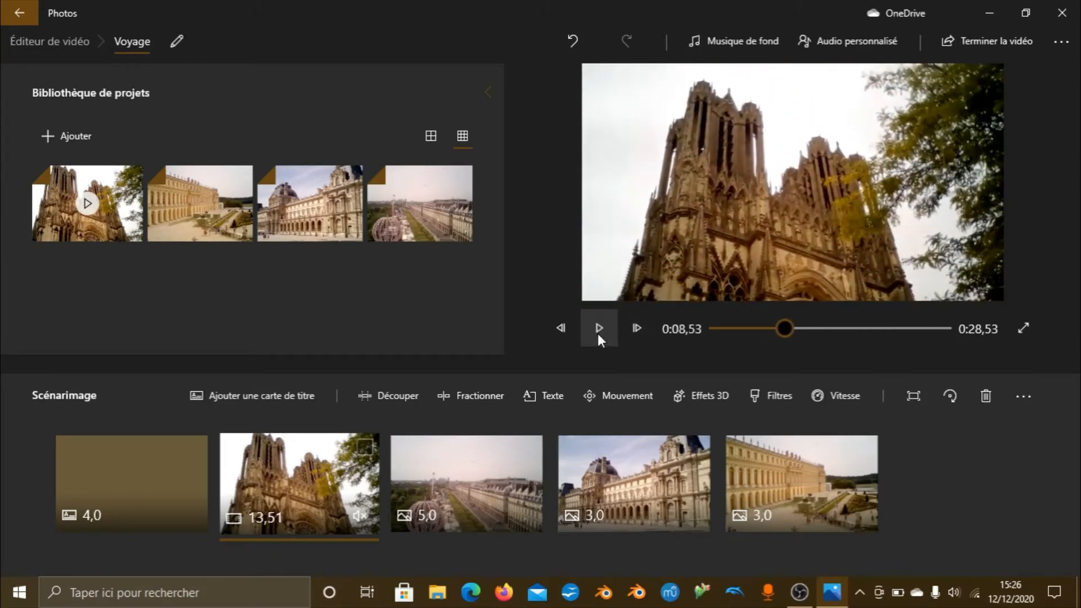
pyautogui.click(470, 495)
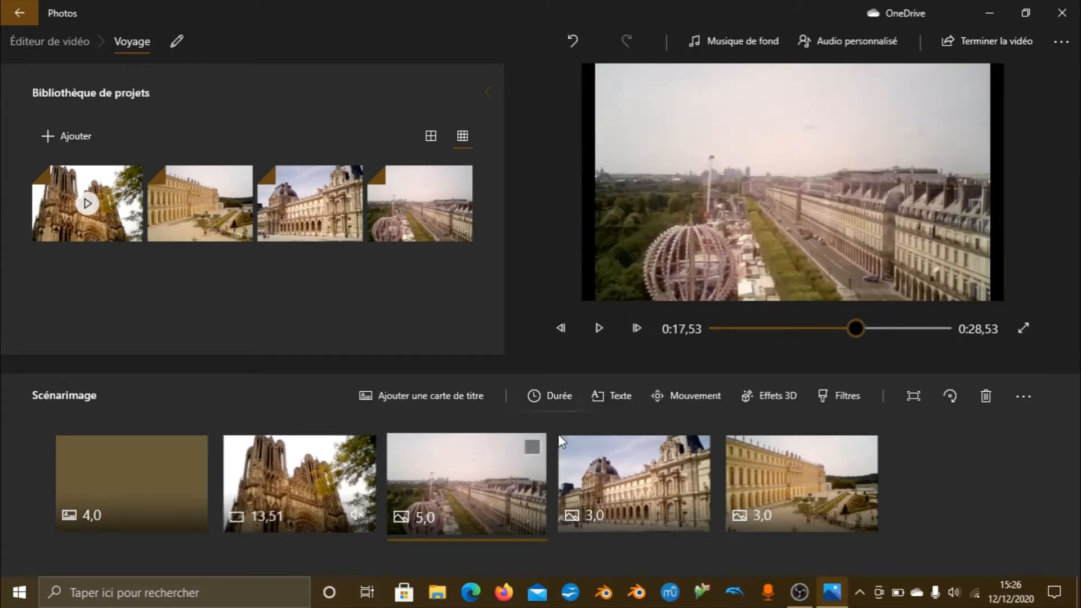
pyautogui.click(703, 404)
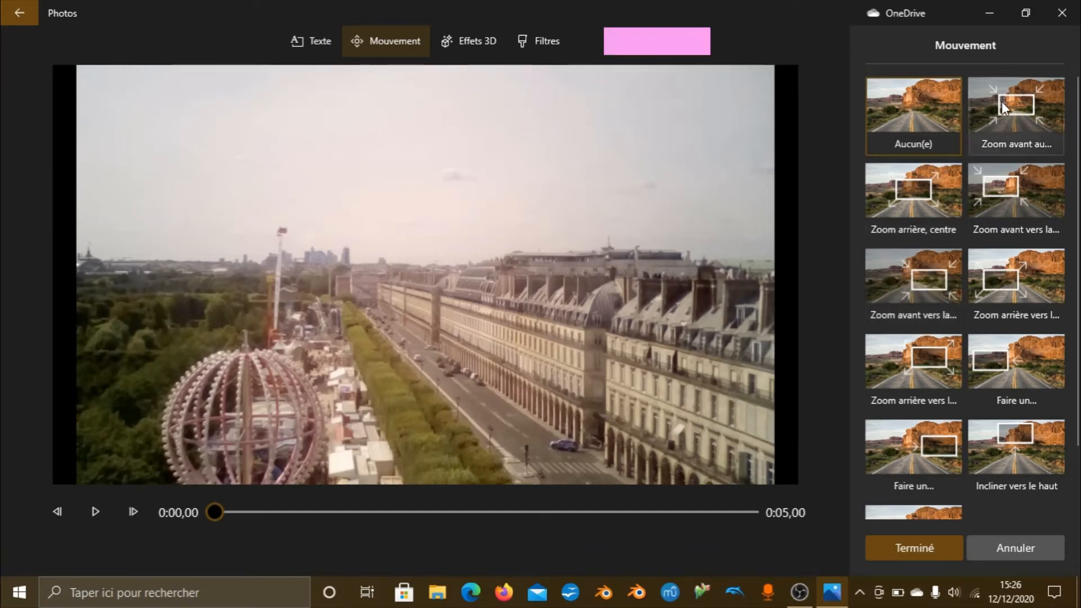
pyautogui.scroll(-2, 1002, 106)
pyautogui.scroll(2, 899, 107)
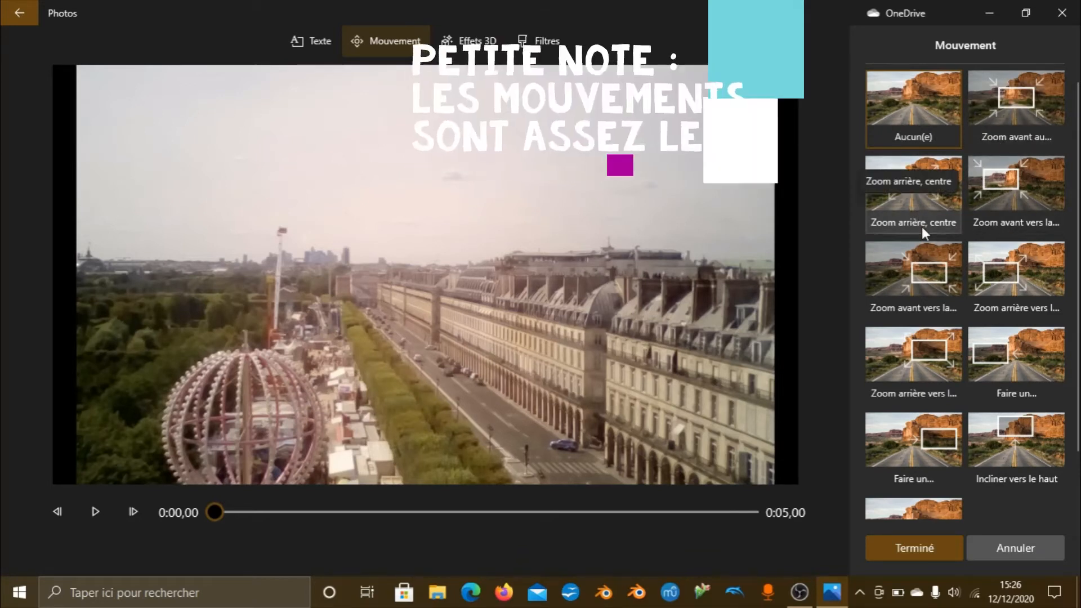
pyautogui.scroll(-1, 973, 261)
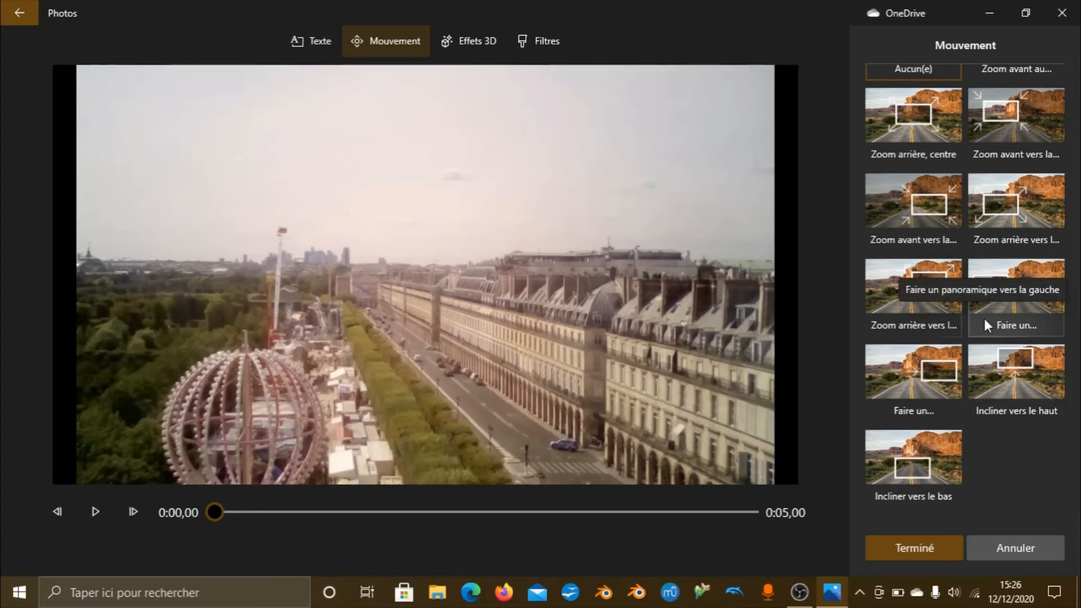
pyautogui.scroll(2, 957, 305)
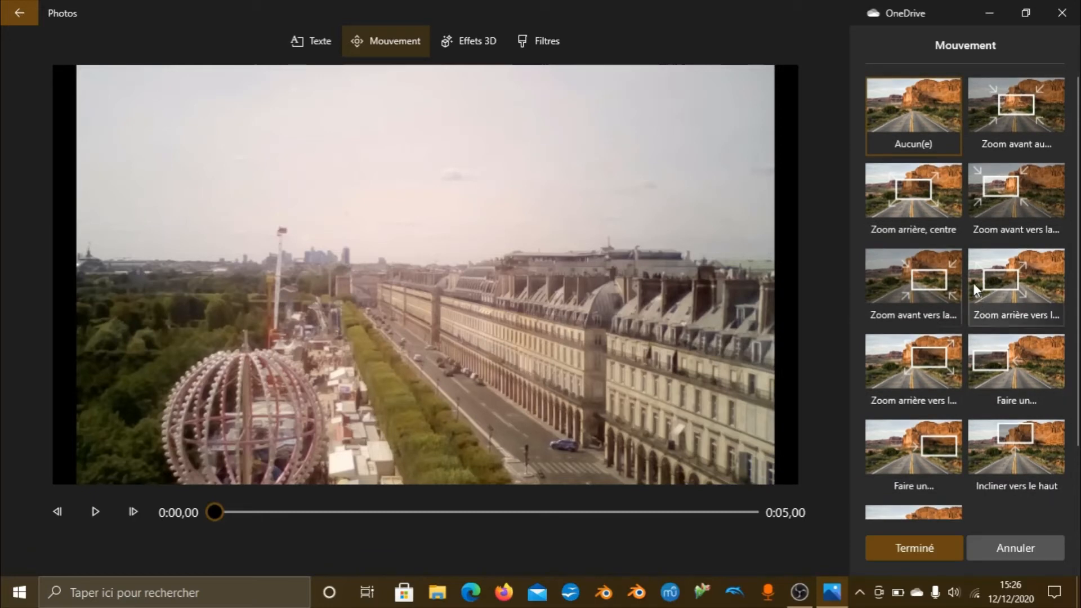
pyautogui.click(1027, 546)
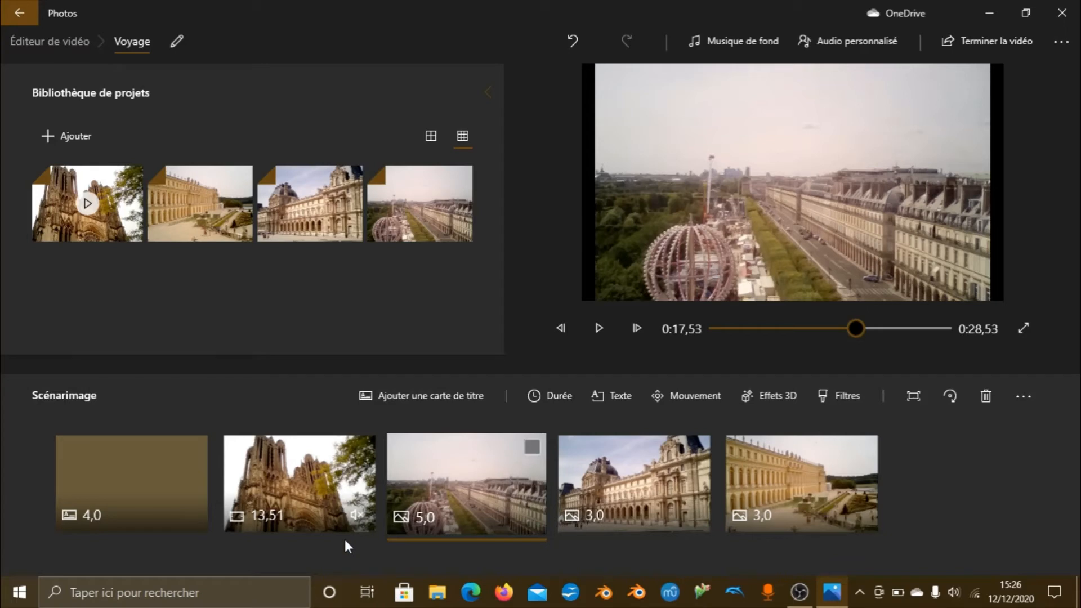
# Step: Open the 3D effects for the cathedral video and look through the full list of available effects
pyautogui.click(266, 488)
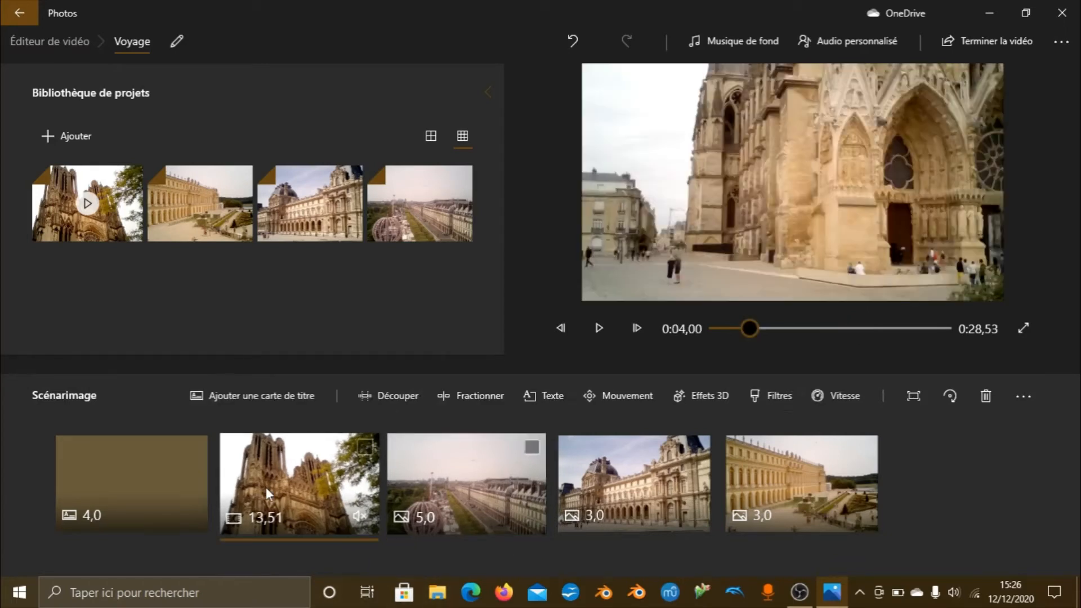
pyautogui.click(717, 400)
pyautogui.click(947, 68)
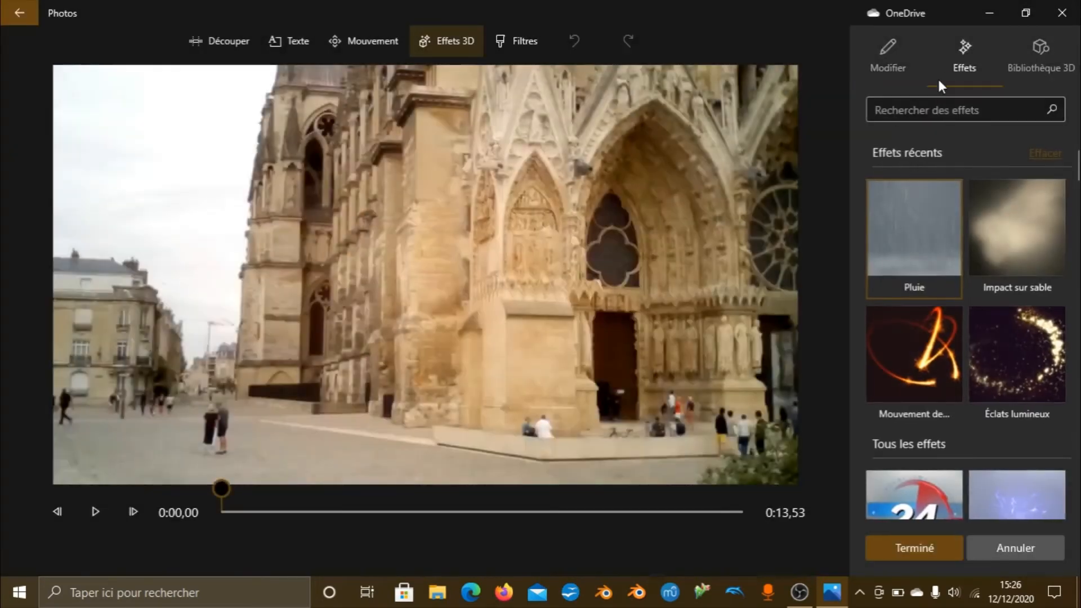
pyautogui.scroll(-10, 923, 332)
pyautogui.scroll(-8, 927, 338)
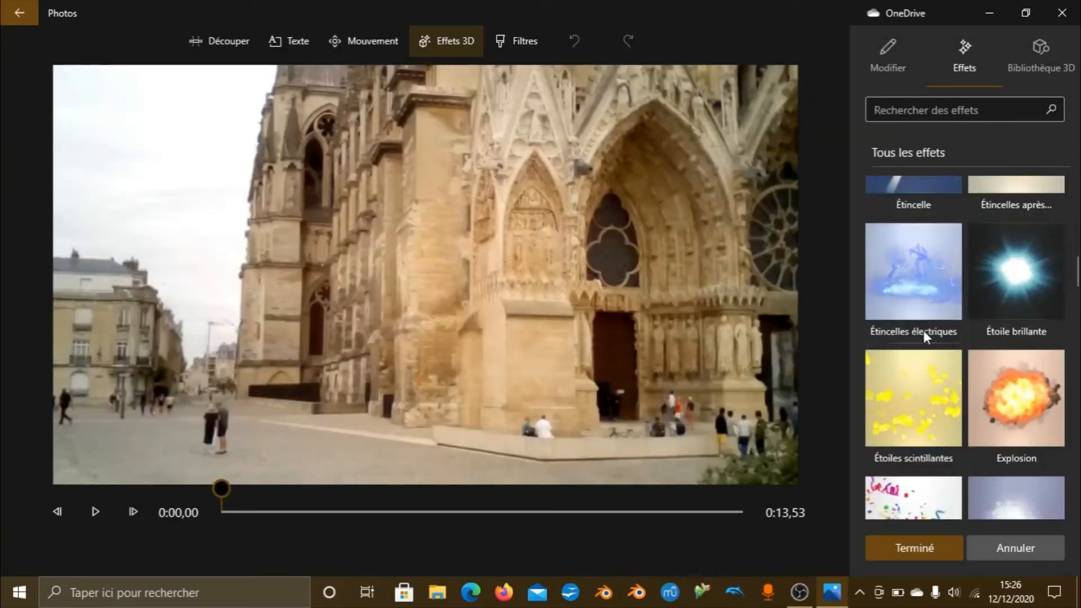
pyautogui.scroll(2, 924, 333)
pyautogui.scroll(-1, 924, 330)
pyautogui.scroll(8, 924, 330)
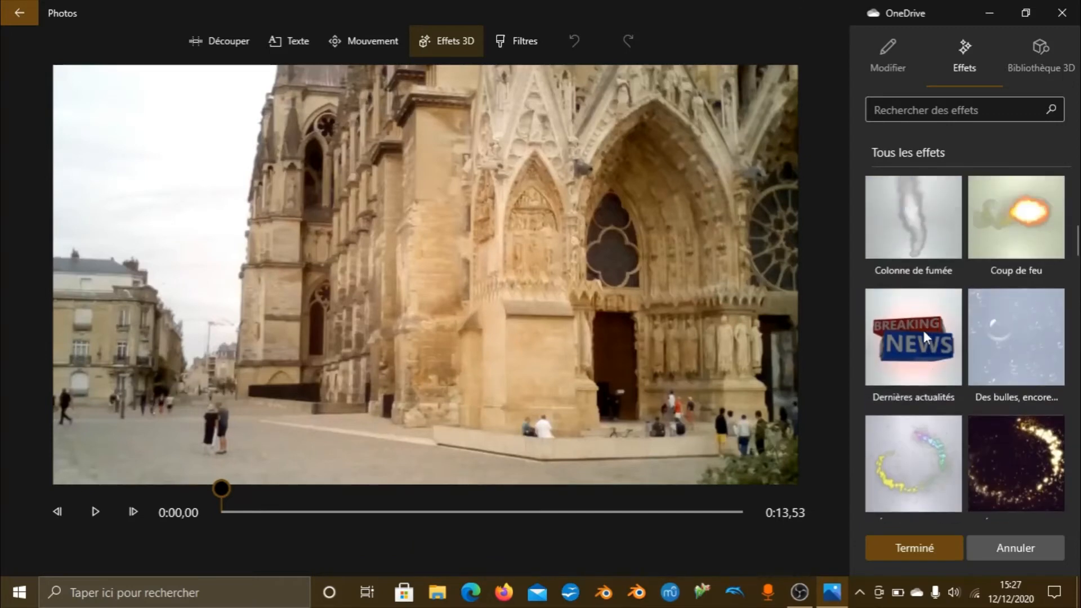
pyautogui.scroll(-1, 927, 335)
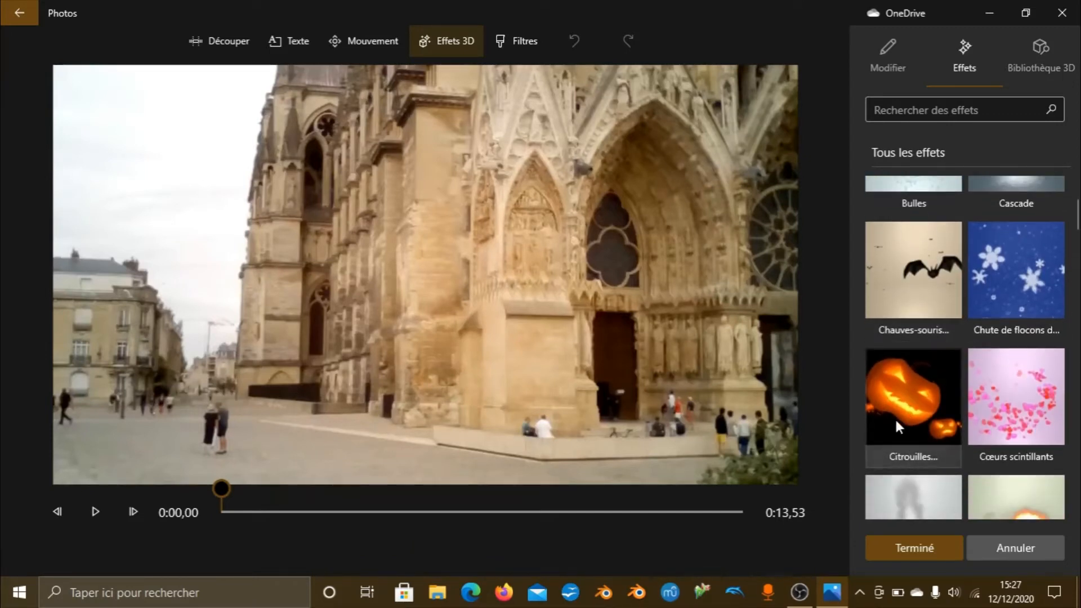
pyautogui.scroll(-8, 1026, 289)
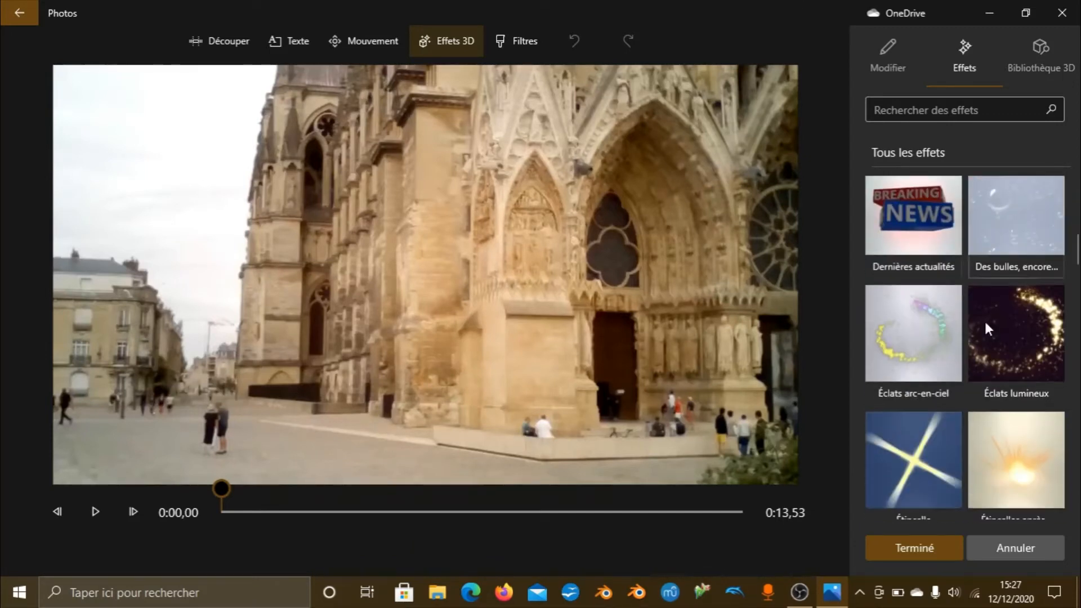
pyautogui.scroll(-10, 965, 403)
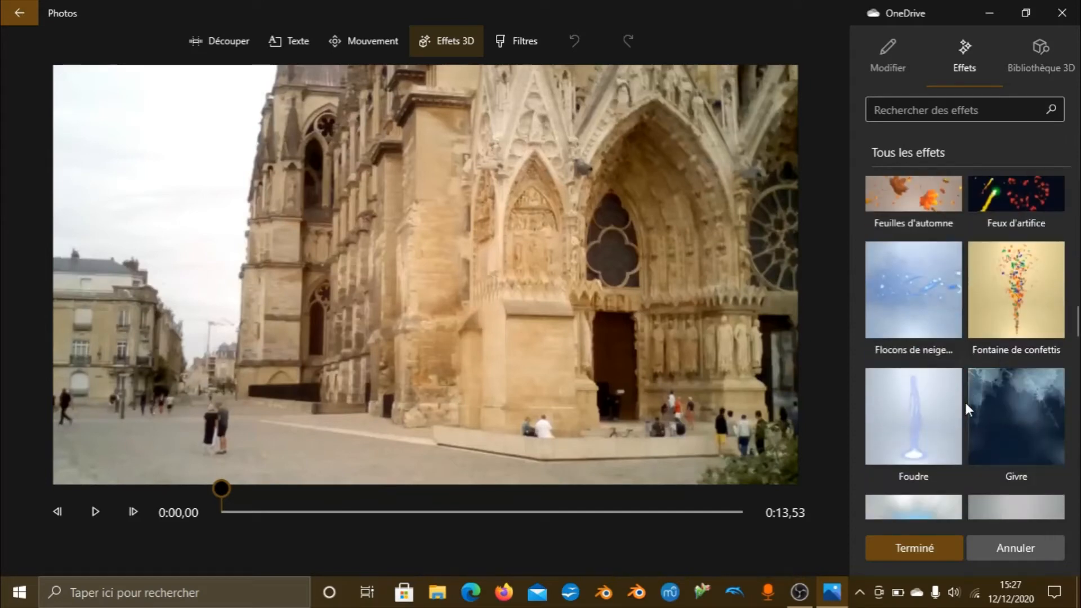
pyautogui.scroll(2, 1043, 292)
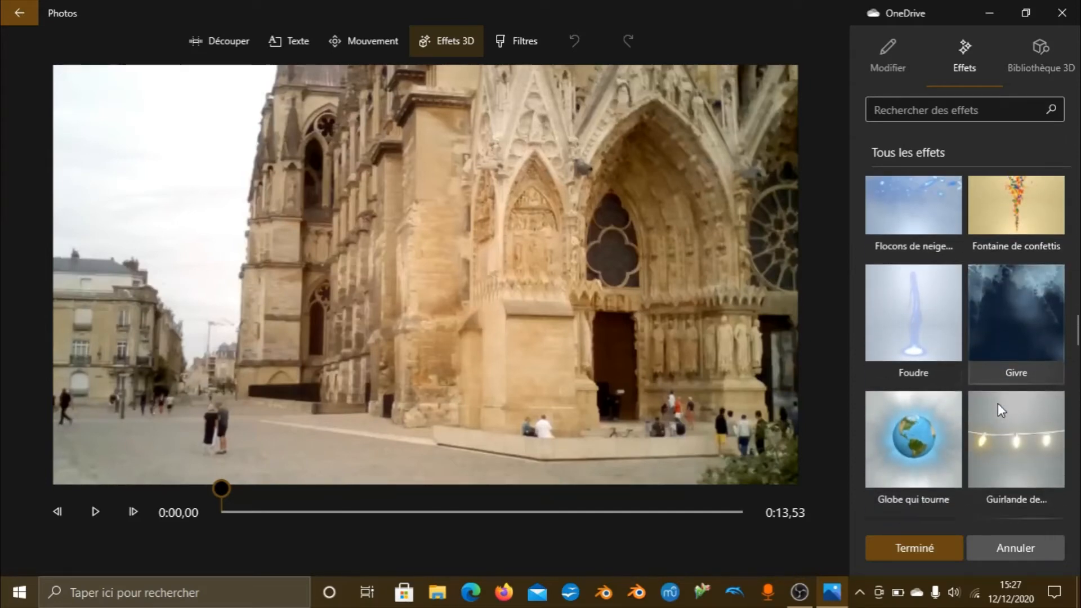
pyautogui.scroll(8, 928, 444)
pyautogui.scroll(6, 920, 432)
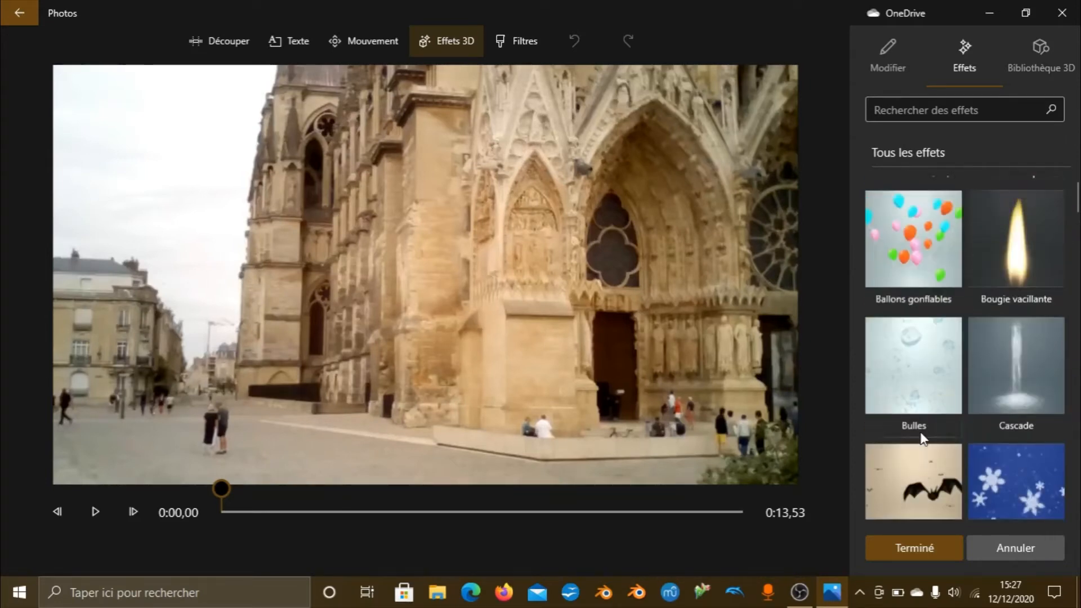
# Step: Add the Pluie effect to the cathedral video and extend it over the clip's whole length
pyautogui.click(918, 262)
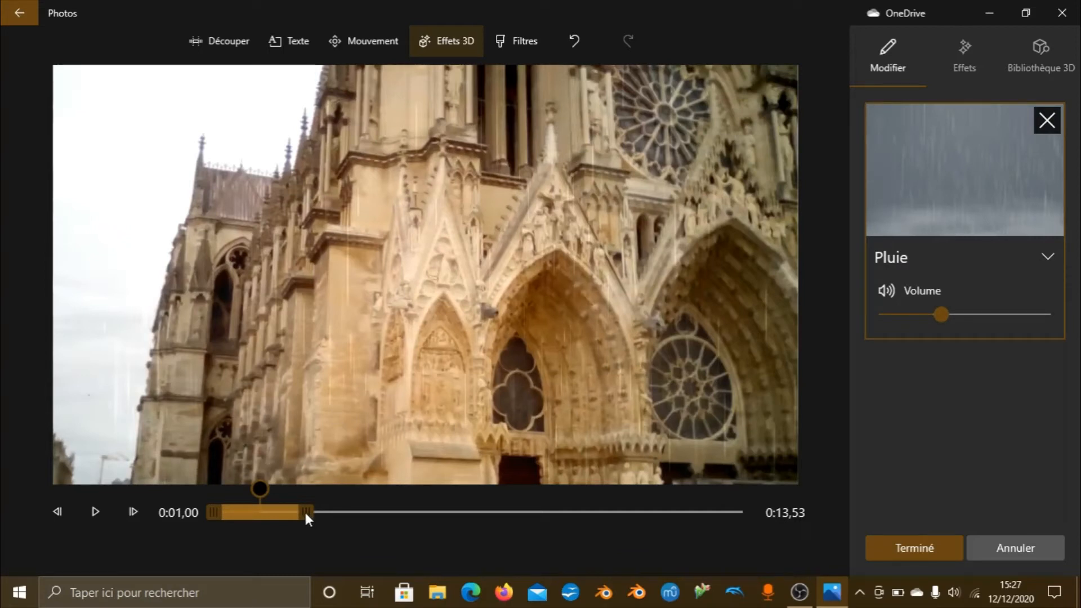
pyautogui.moveTo(311, 516); pyautogui.dragTo(322, 515)
pyautogui.moveTo(426, 493); pyautogui.dragTo(831, 465)
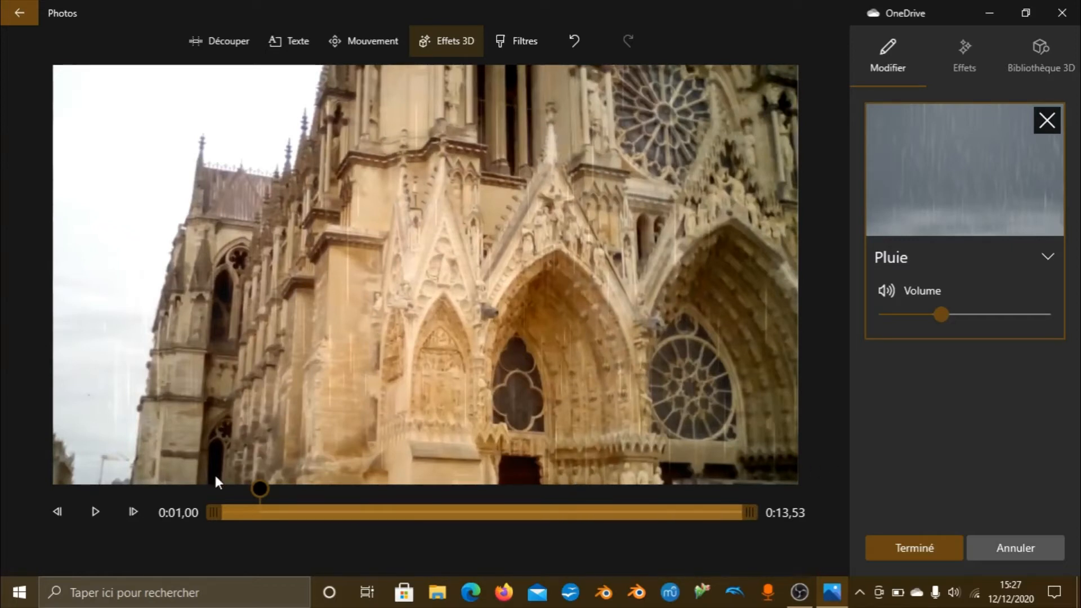
# Step: Preview the cathedral video with the rain effect, raising the system volume to hear it, and pause playback
pyautogui.click(95, 513)
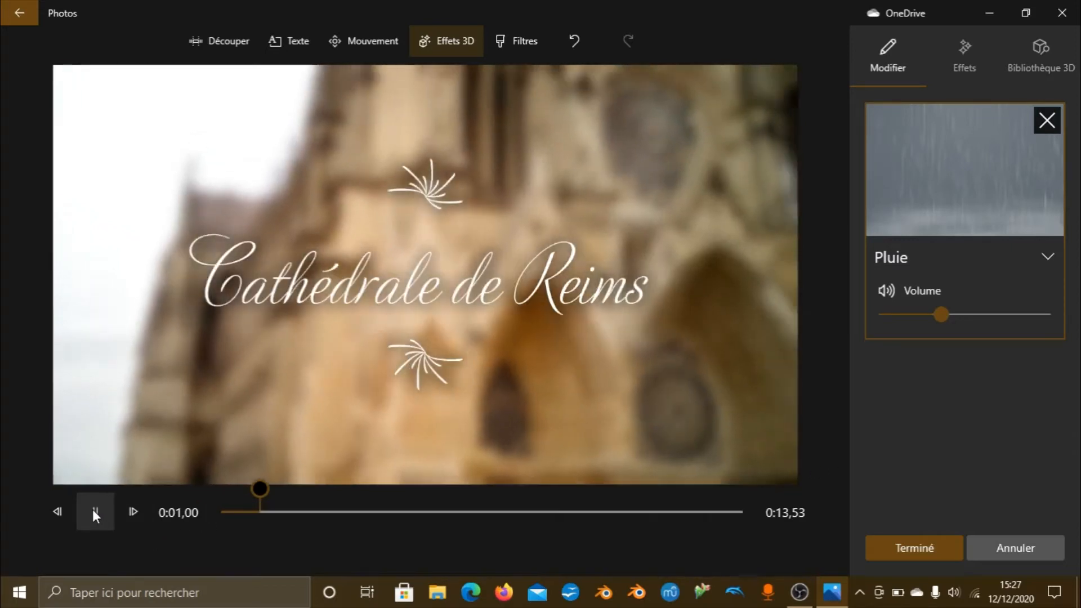
pyautogui.press('XF86AudioRaiseVolume')
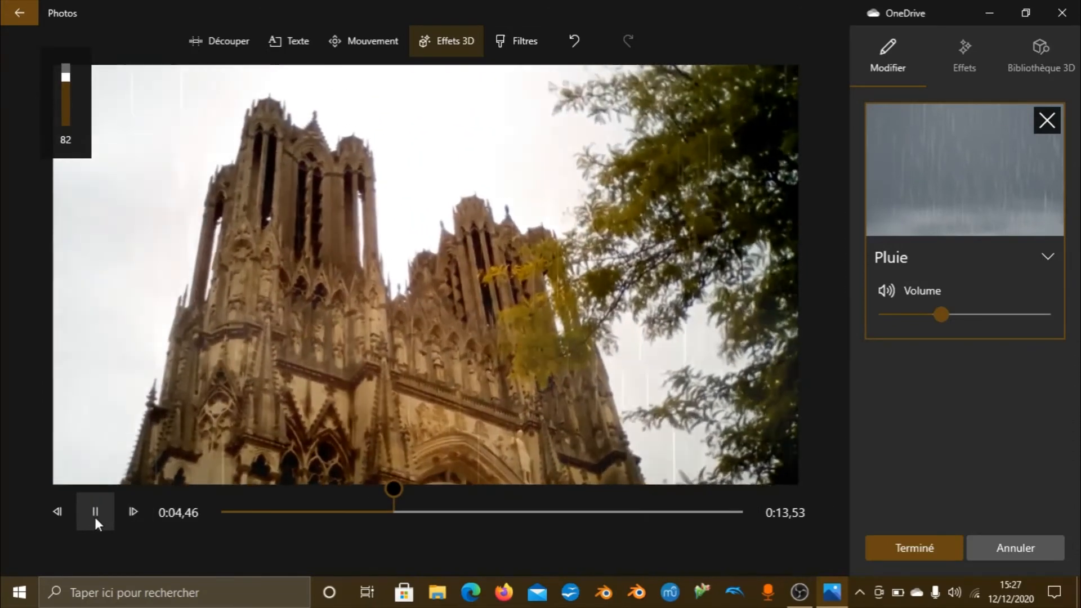
pyautogui.click(95, 513)
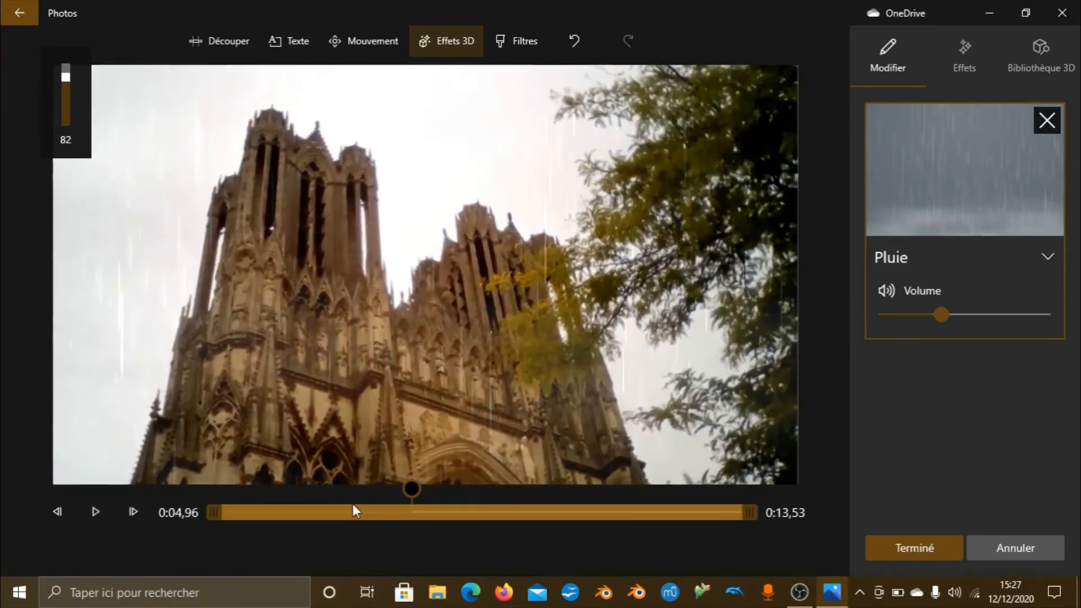
# Step: Raise the Pluie effect's volume to near maximum and replay a short stretch from about 3,86 s
pyautogui.moveTo(942, 315); pyautogui.dragTo(1006, 314)
pyautogui.click(1025, 314)
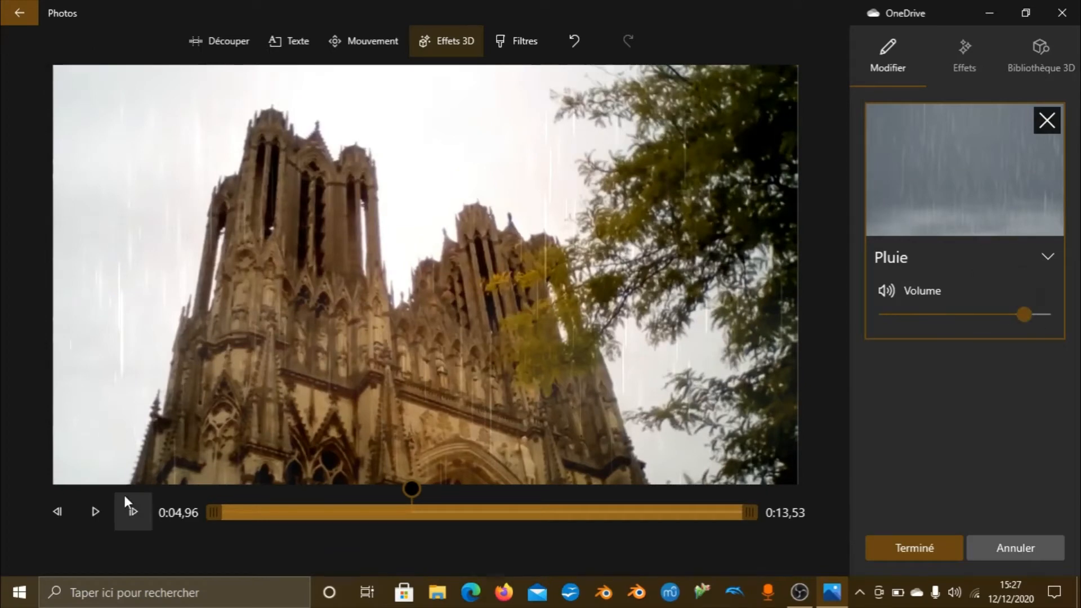
pyautogui.moveTo(425, 499); pyautogui.dragTo(366, 488)
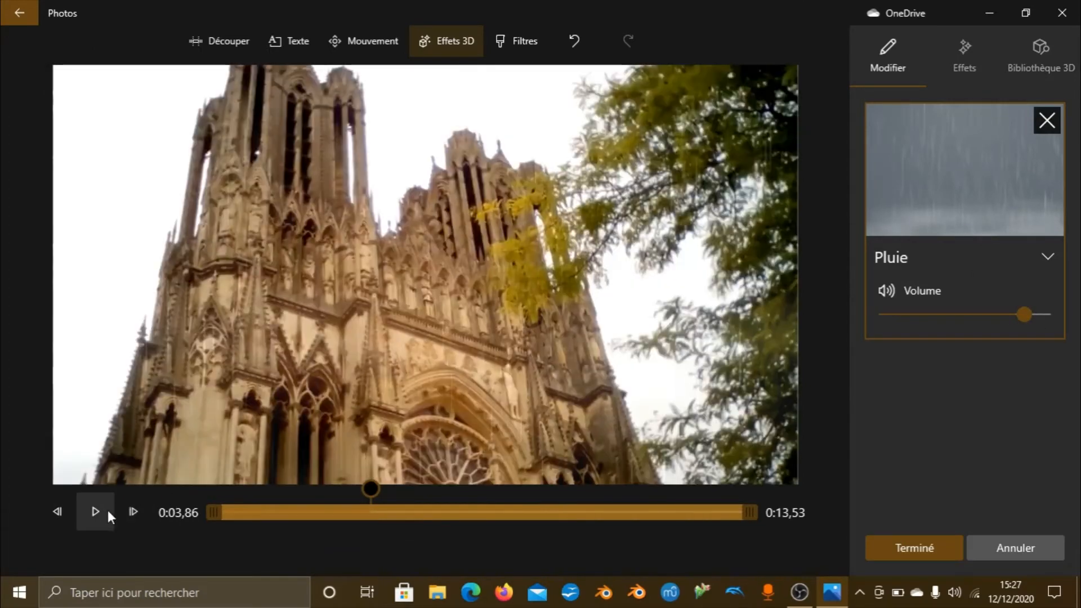
pyautogui.click(104, 510)
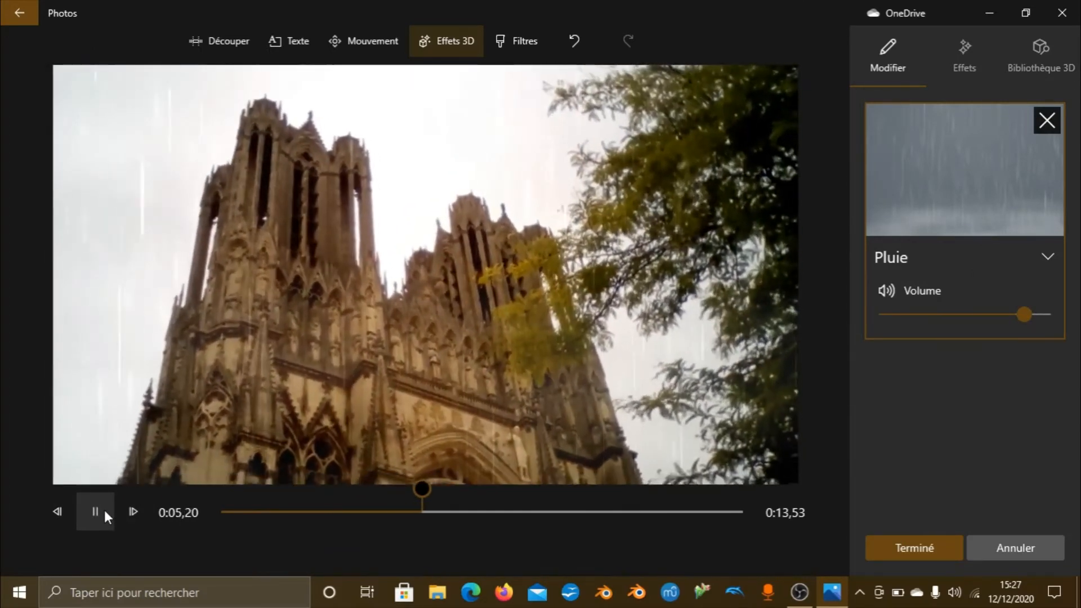
pyautogui.click(104, 511)
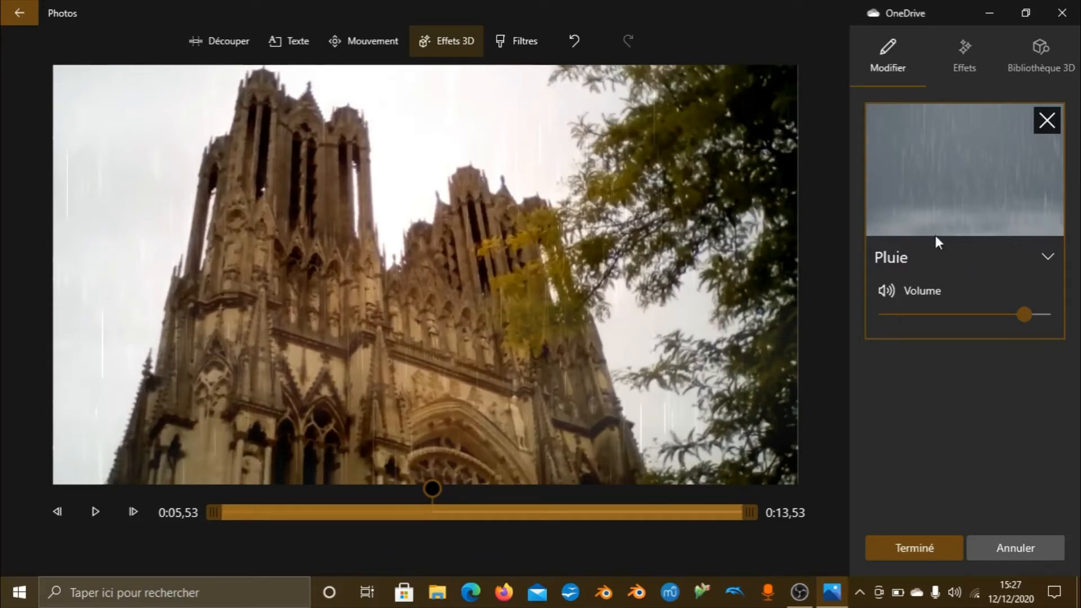
# Step: Move the playhead back to about 1,83 s and compare the effects list with the rain effect's settings
pyautogui.moveTo(432, 489); pyautogui.dragTo(293, 492)
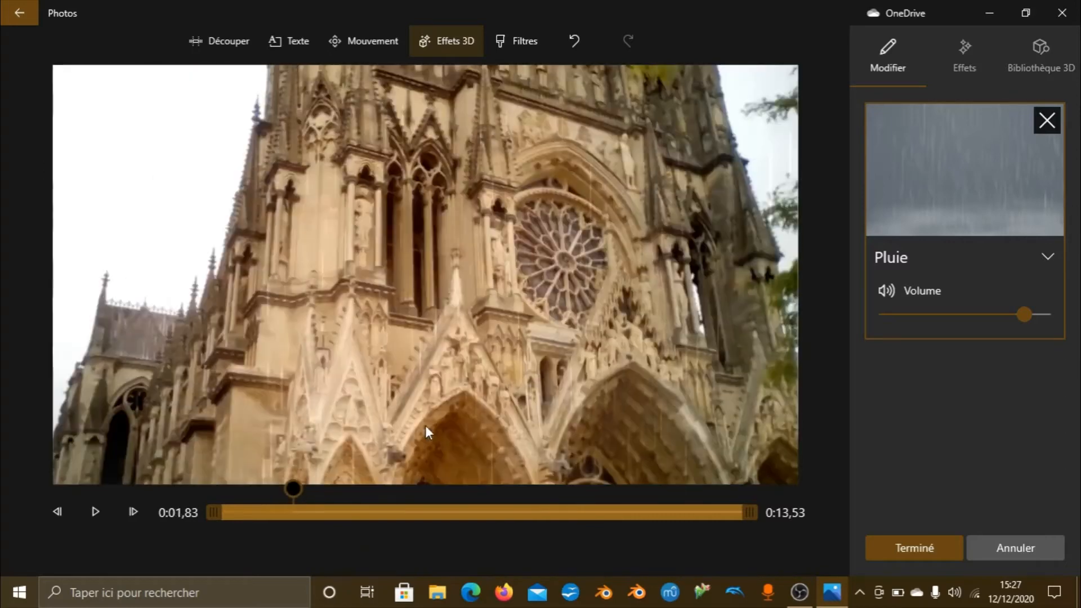
pyautogui.click(955, 60)
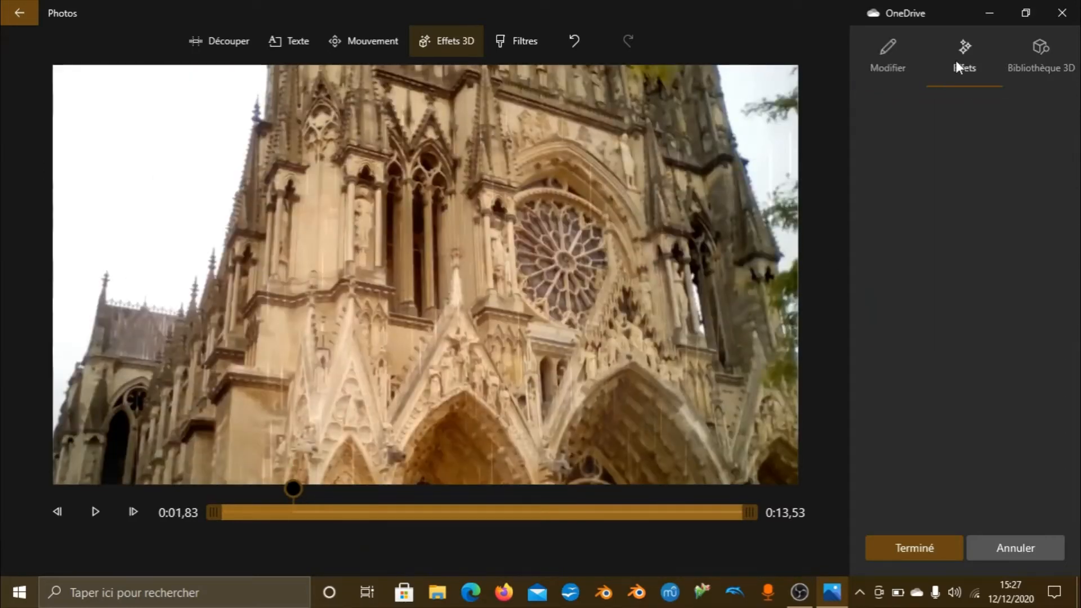
pyautogui.scroll(-5, 1003, 248)
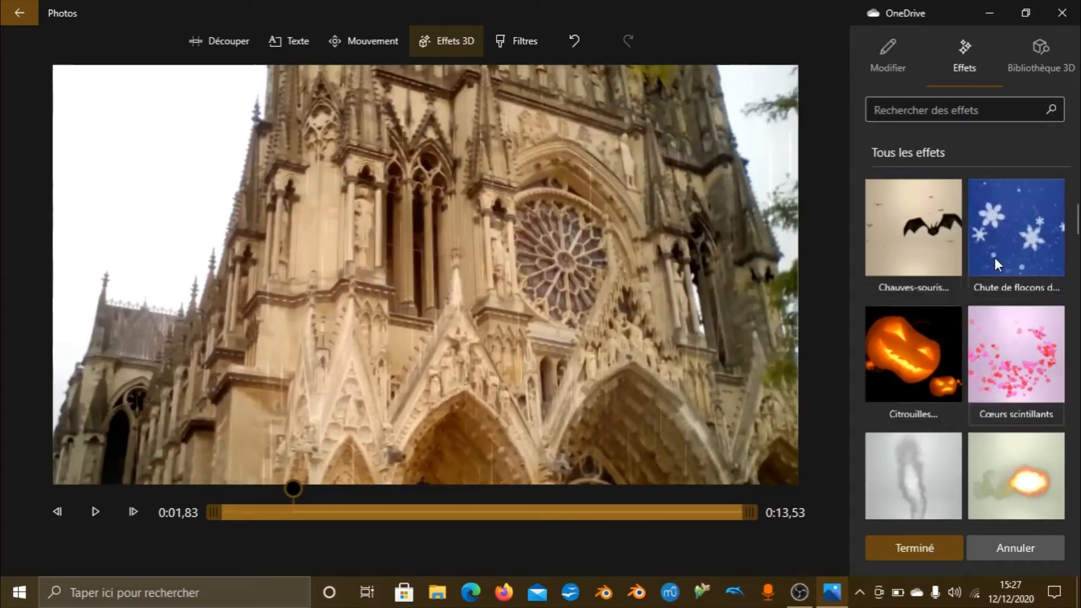
pyautogui.scroll(5, 997, 255)
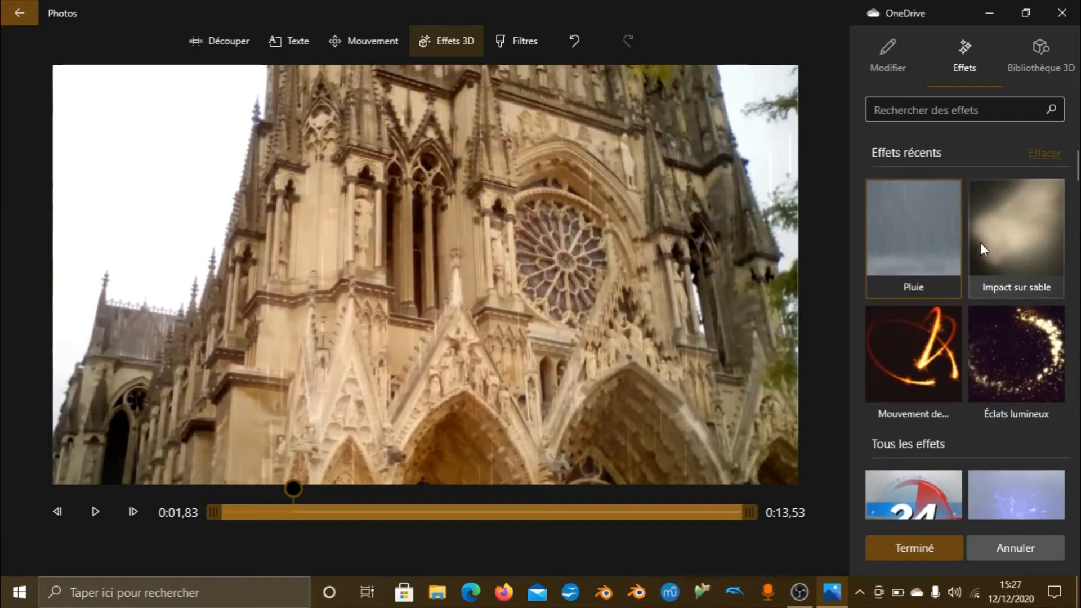
pyautogui.click(896, 72)
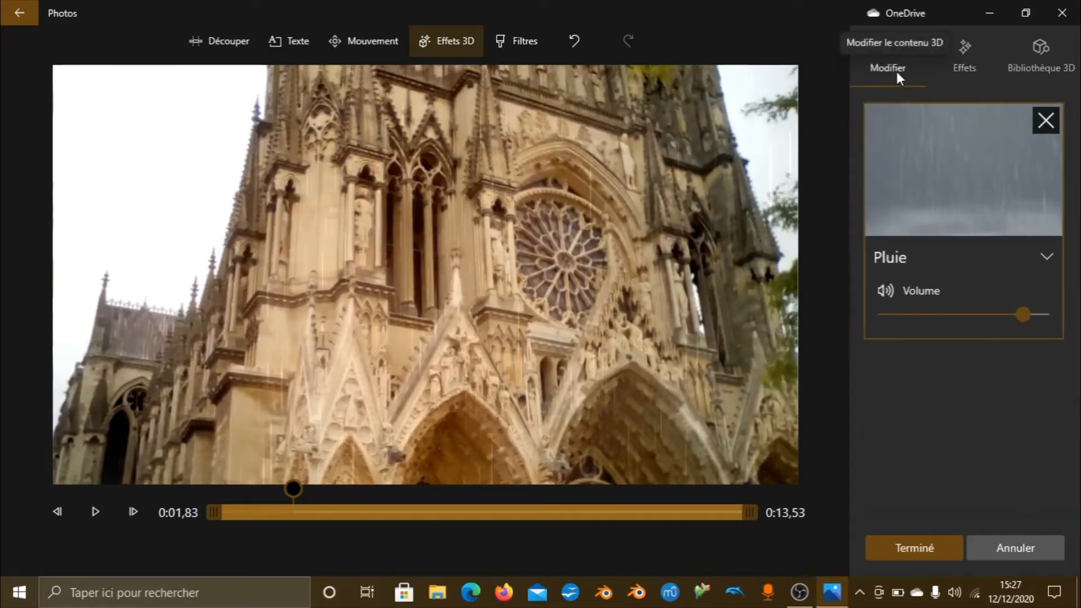
pyautogui.click(965, 72)
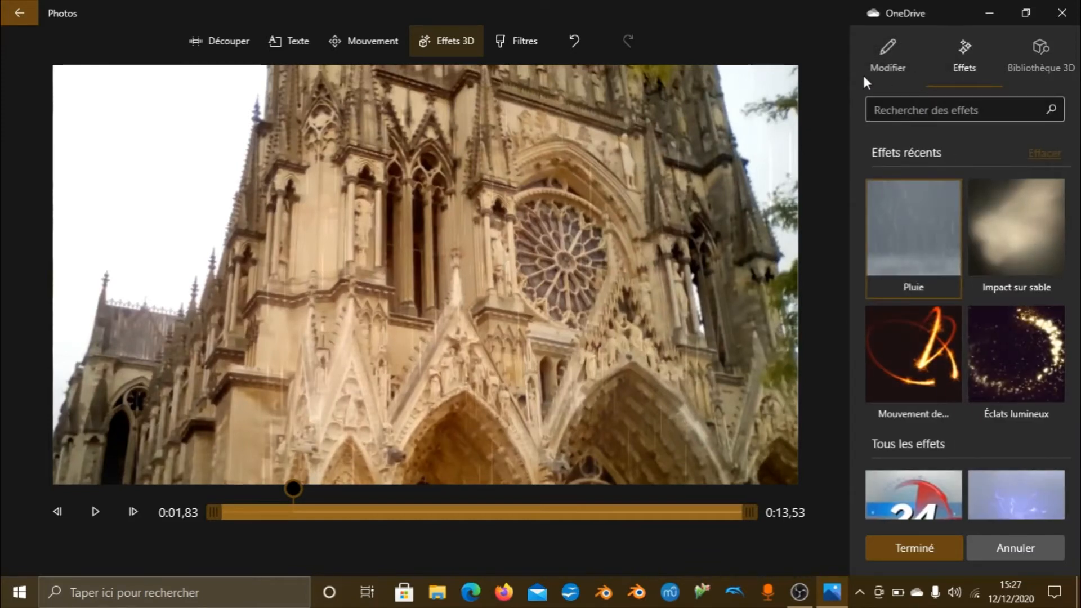
# Step: Look through the 3D library's model categories and return to the Pluie effect's settings
pyautogui.click(1040, 66)
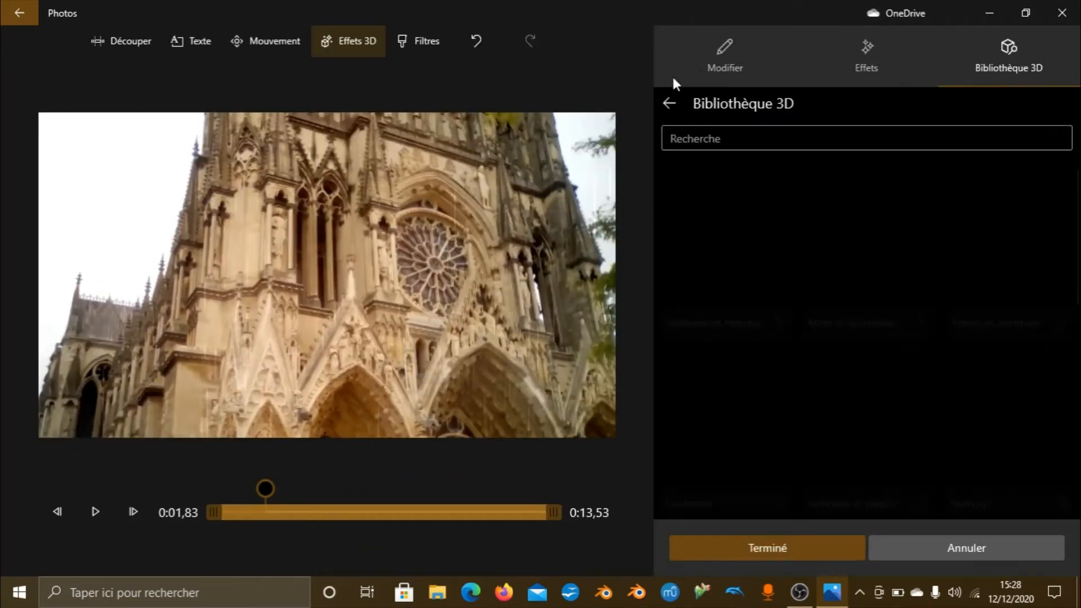
pyautogui.scroll(-5, 863, 195)
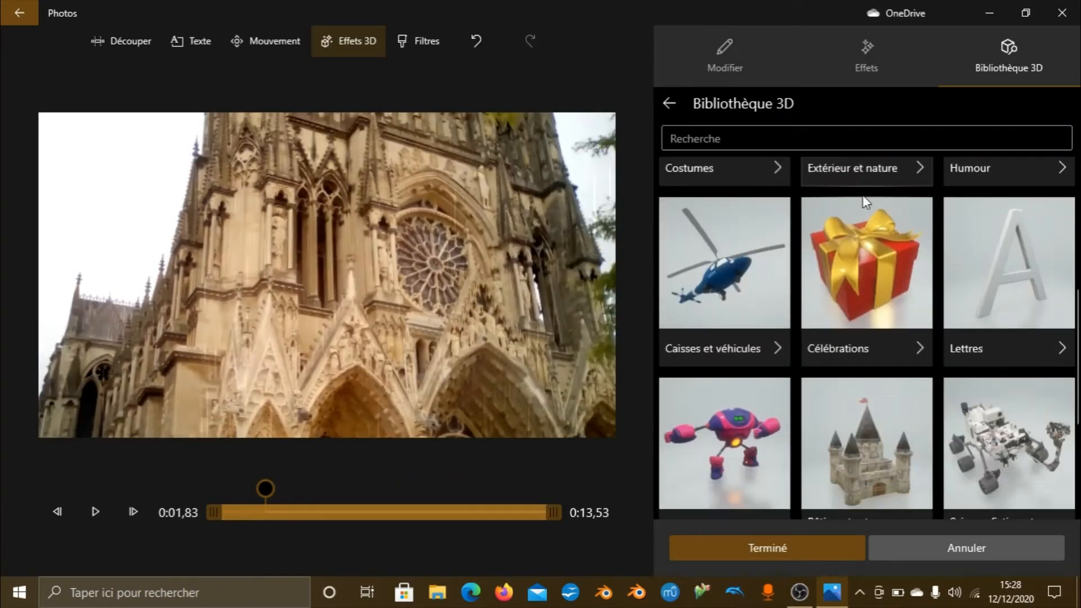
pyautogui.scroll(-3, 901, 225)
pyautogui.scroll(7, 902, 226)
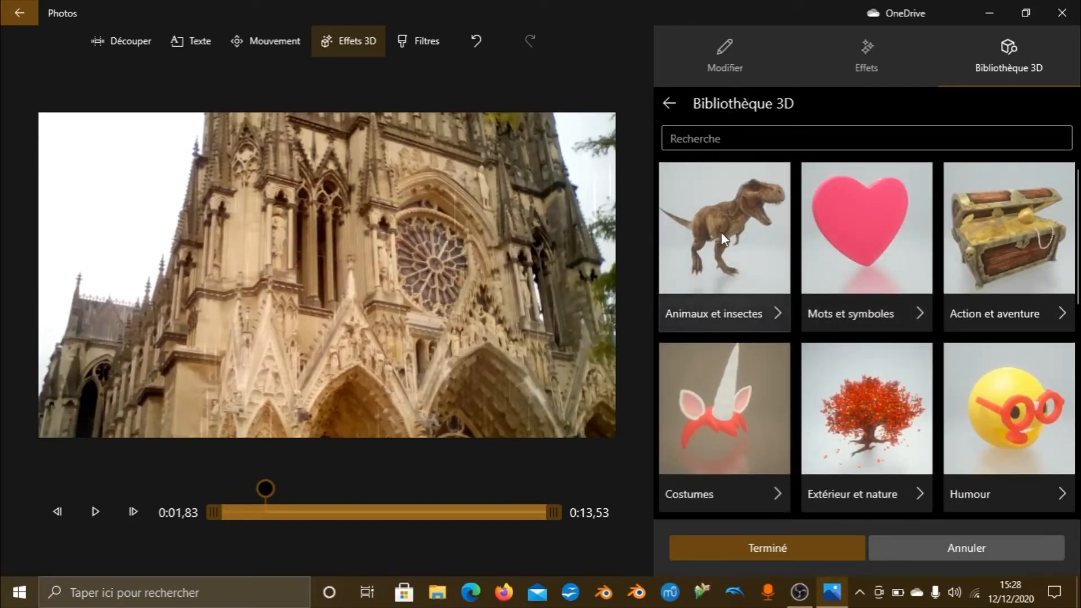
pyautogui.click(718, 66)
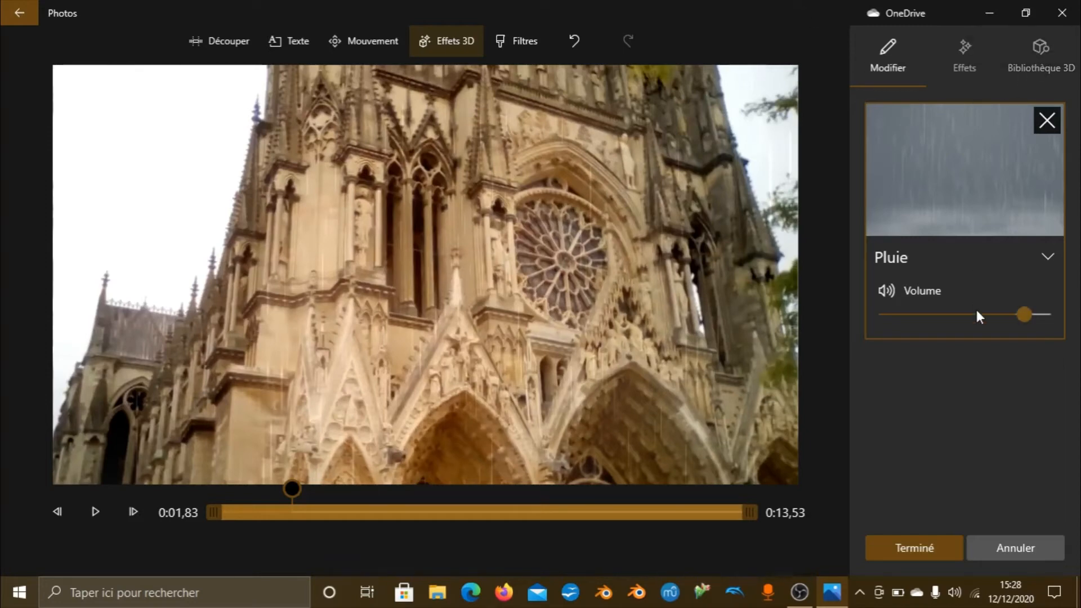
# Step: Discard the unsaved 3D effect changes and select the cathedral video clip in the storyboard
pyautogui.click(1036, 551)
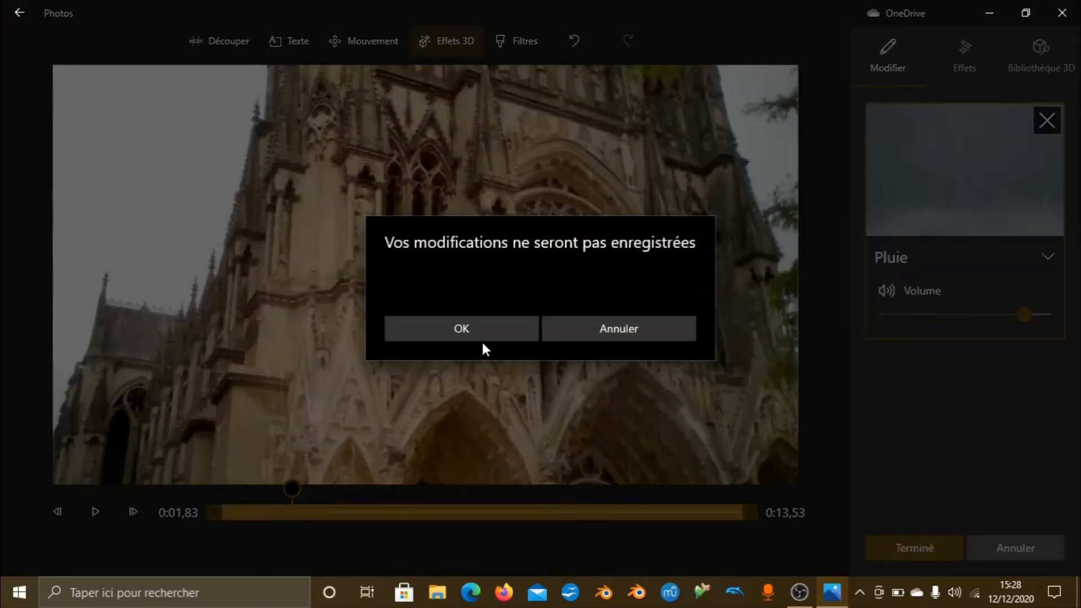
pyautogui.click(482, 338)
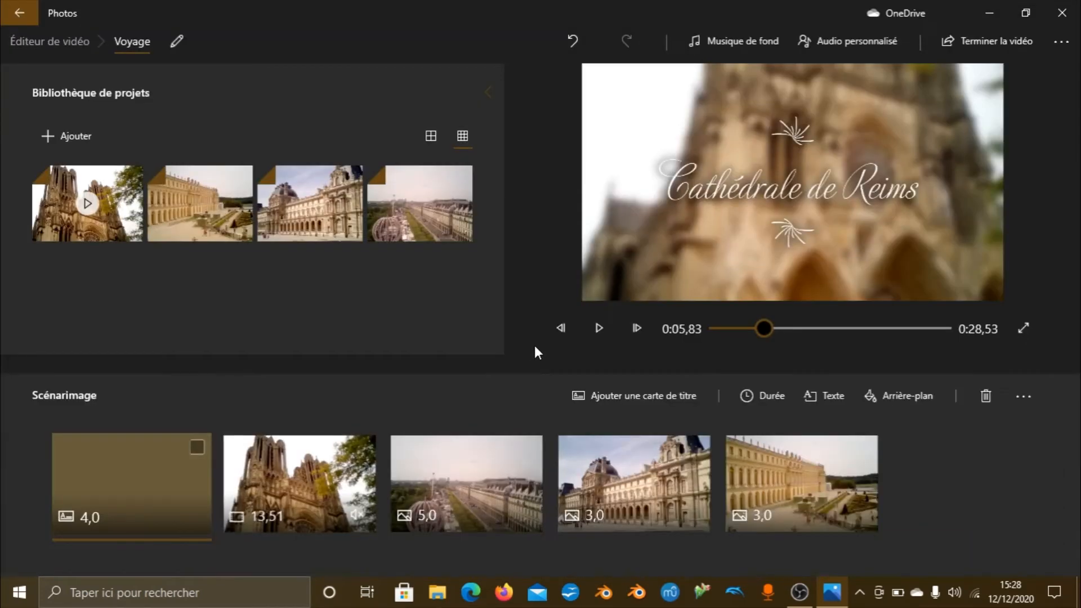
pyautogui.click(374, 470)
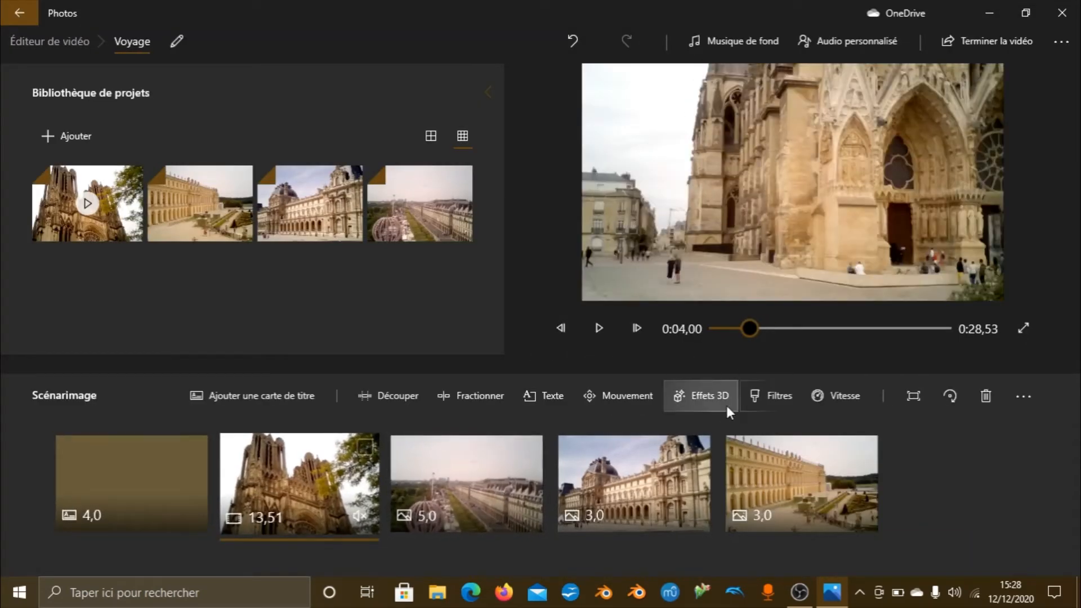
pyautogui.click(694, 392)
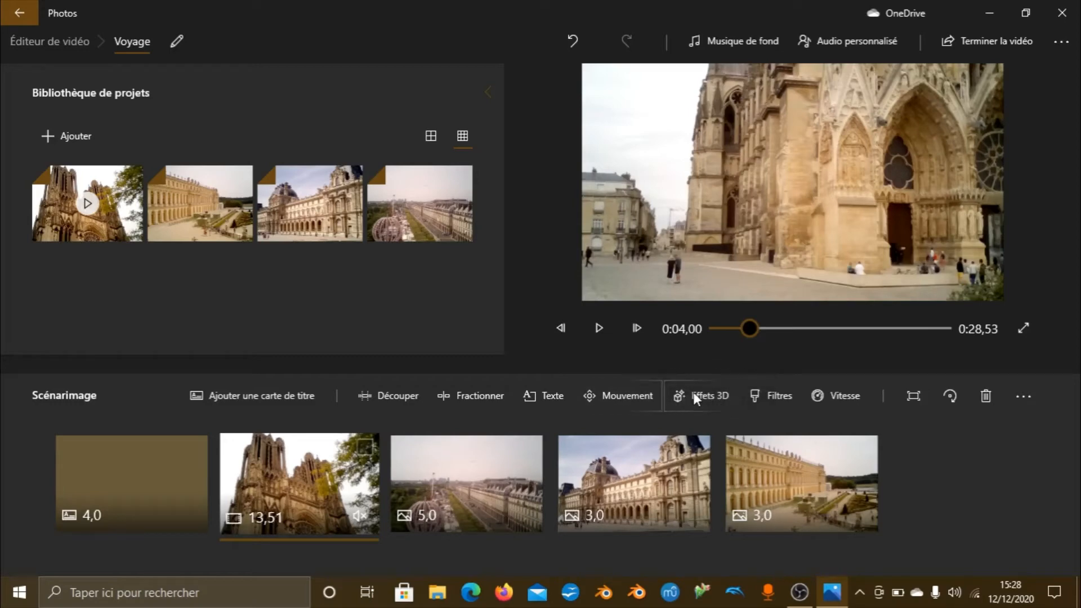
# Step: Try the Classique, Cuivré, Encré and Sépia filters on the cathedral clip
pyautogui.click(779, 400)
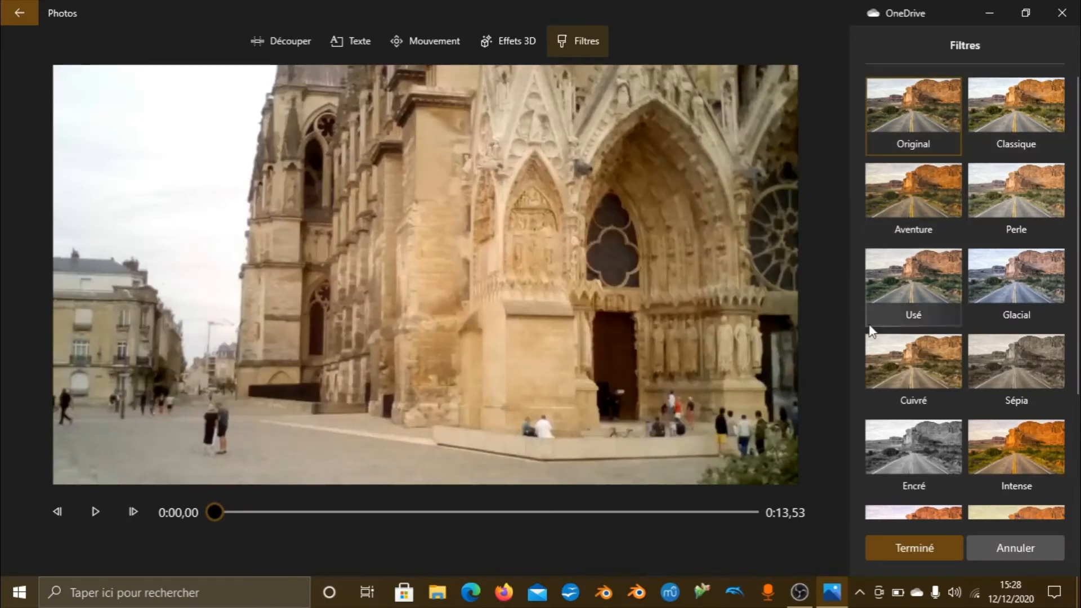
pyautogui.click(1032, 113)
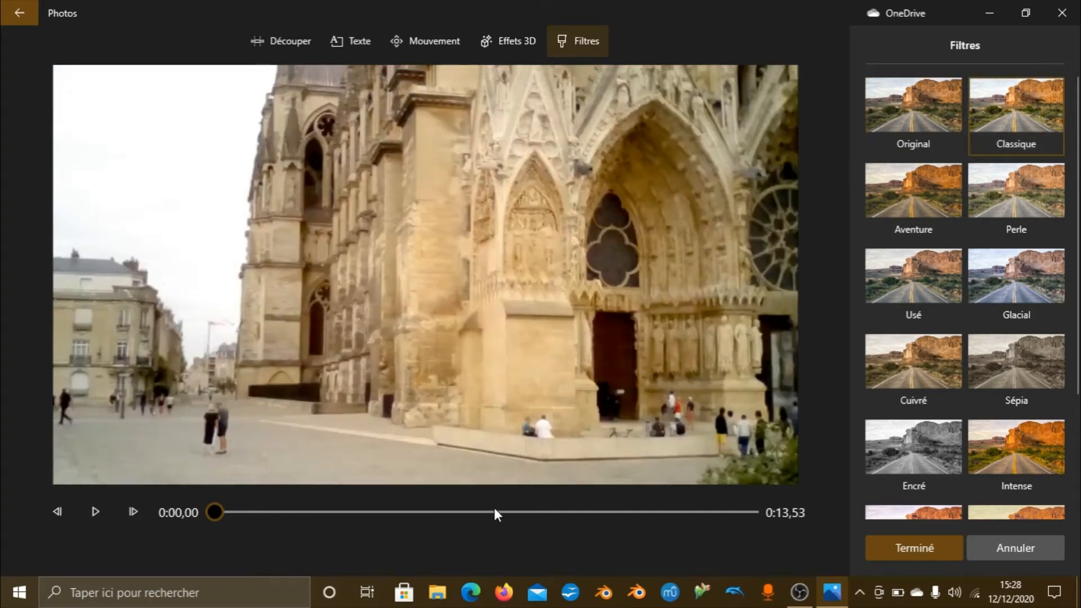
pyautogui.click(911, 376)
pyautogui.scroll(-1, 924, 355)
pyautogui.scroll(-2, 929, 336)
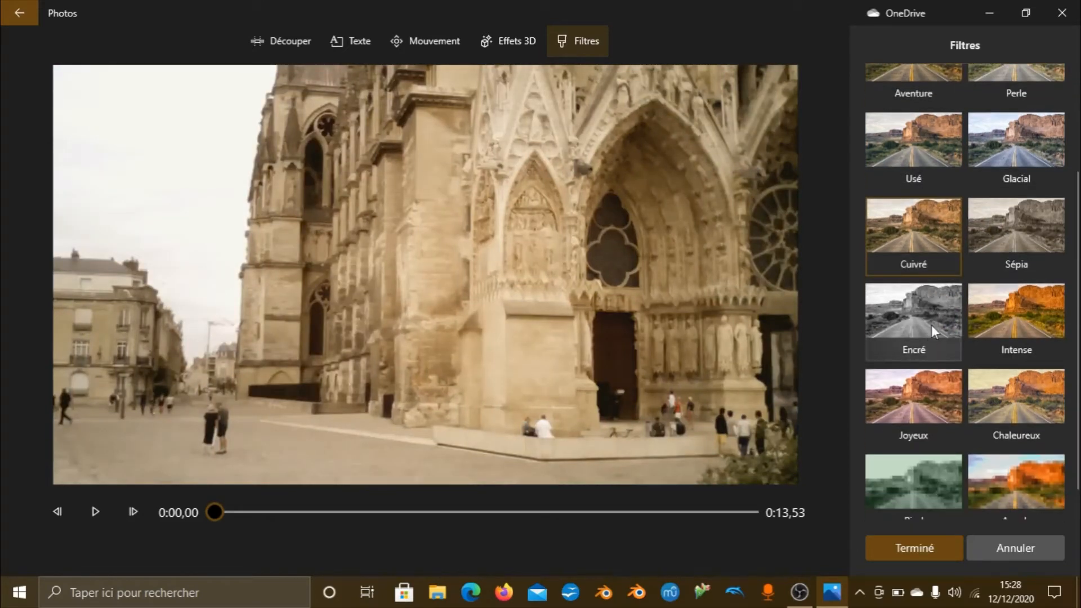
pyautogui.click(929, 329)
pyautogui.click(1032, 229)
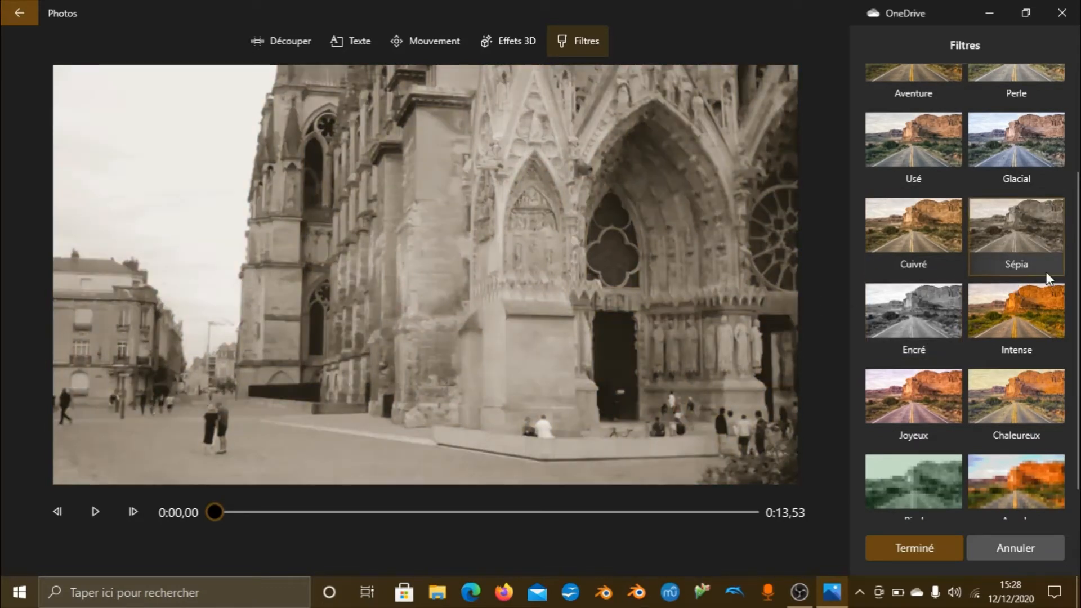
# Step: Try the Pixel and Arcade filters on the cathedral clip, playing a short stretch with each
pyautogui.scroll(-1, 1014, 315)
pyautogui.click(914, 454)
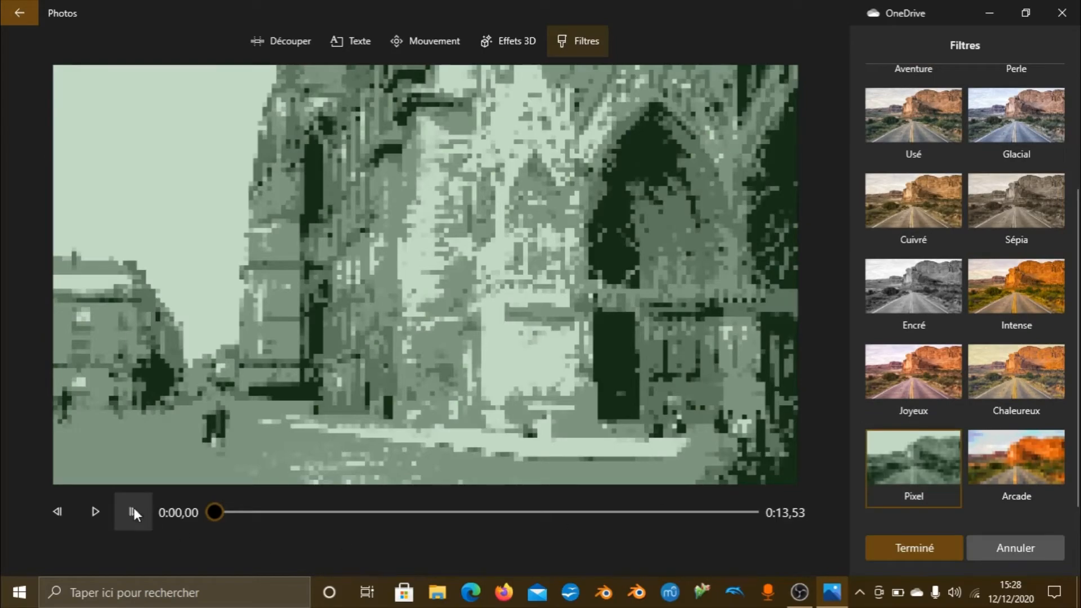
pyautogui.click(96, 513)
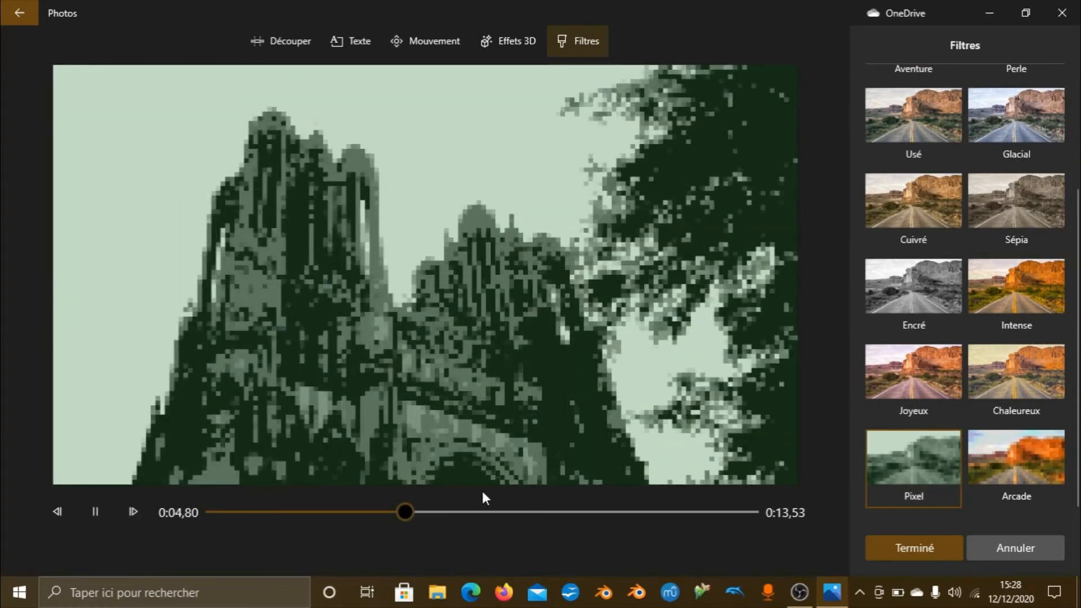
pyautogui.click(1016, 479)
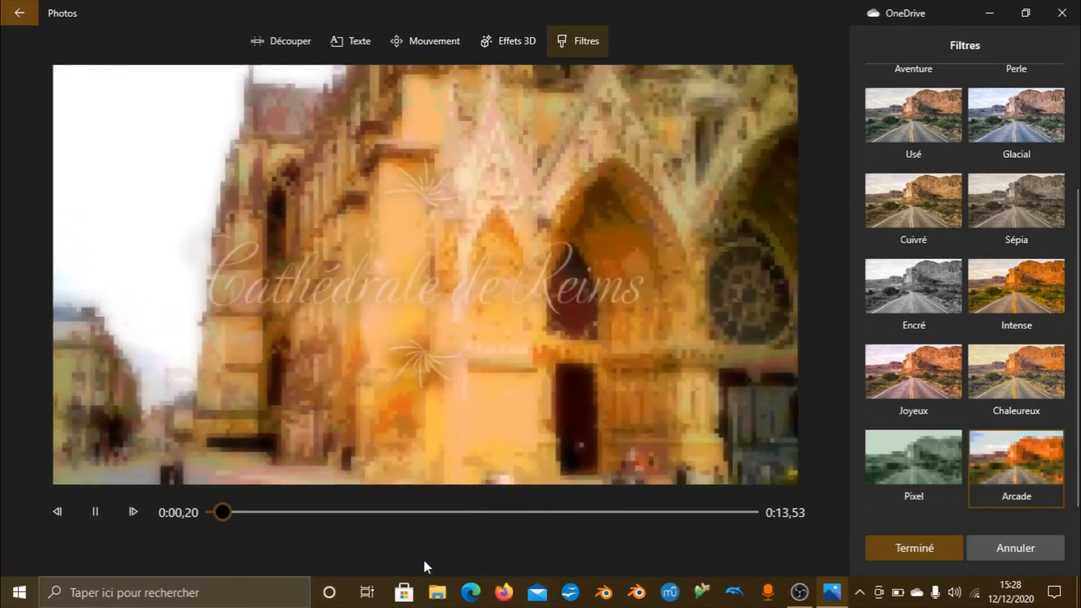
pyautogui.click(509, 512)
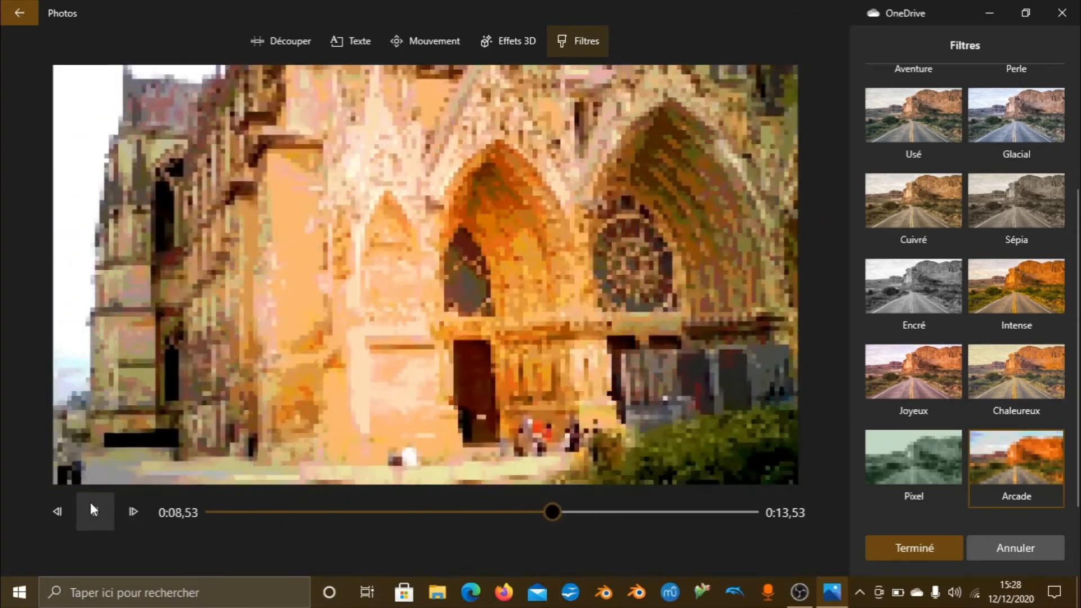
pyautogui.click(92, 508)
# Step: Try the Joyeux and Chaleureux filters, and leave the filter editor without saving the changes
pyautogui.click(918, 384)
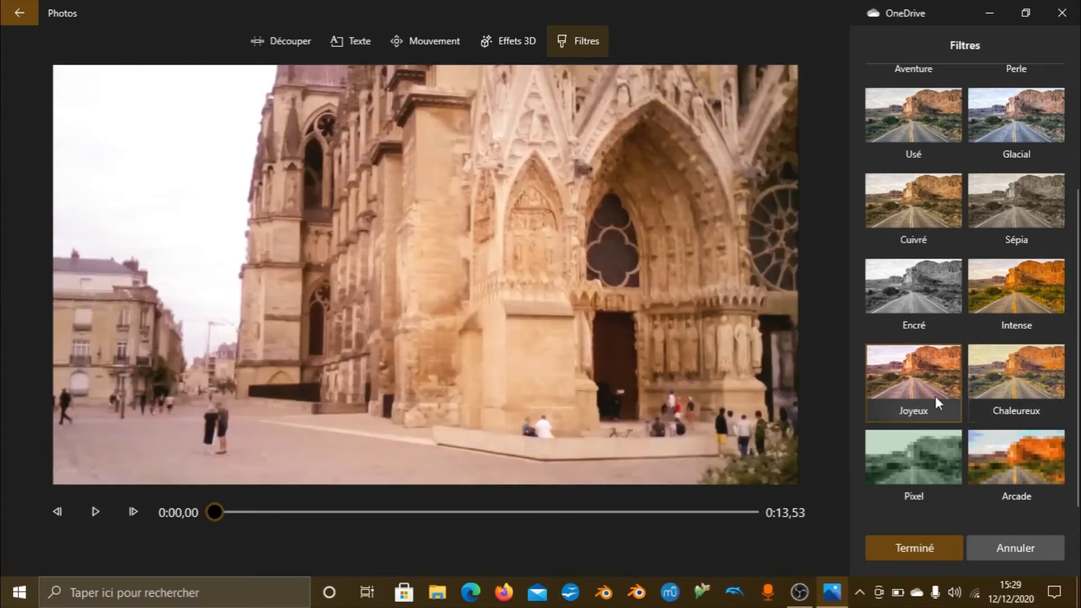
pyautogui.click(1053, 370)
pyautogui.scroll(3, 987, 99)
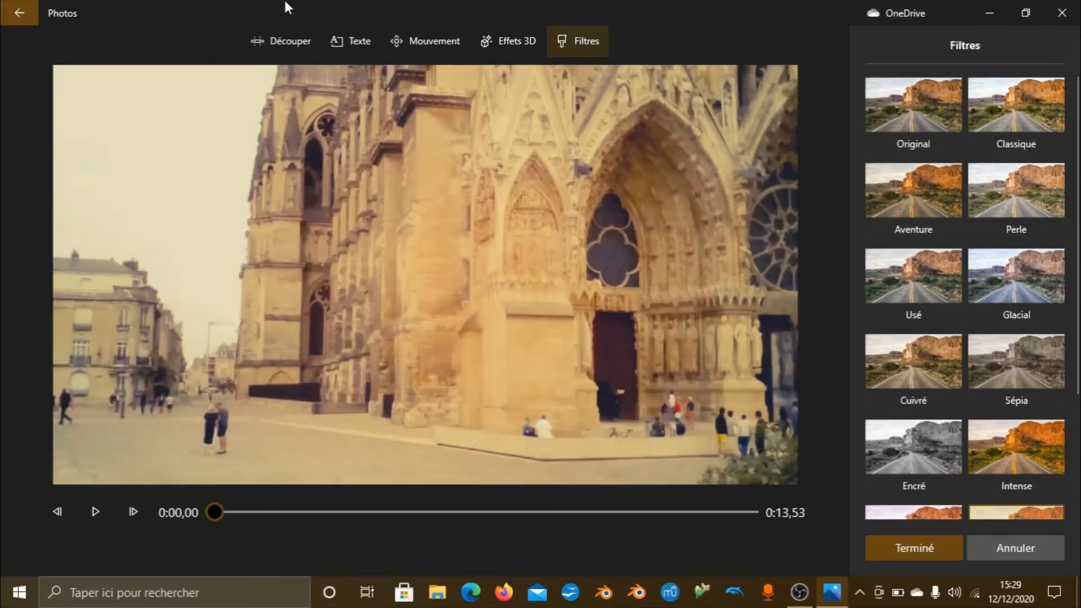
pyautogui.click(4, 7)
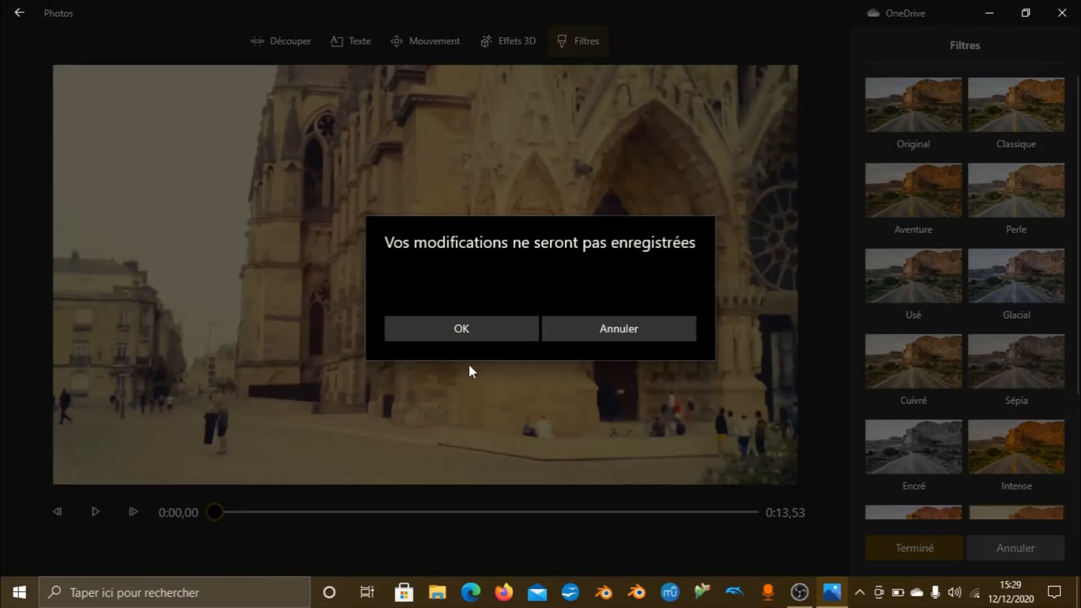
pyautogui.click(471, 336)
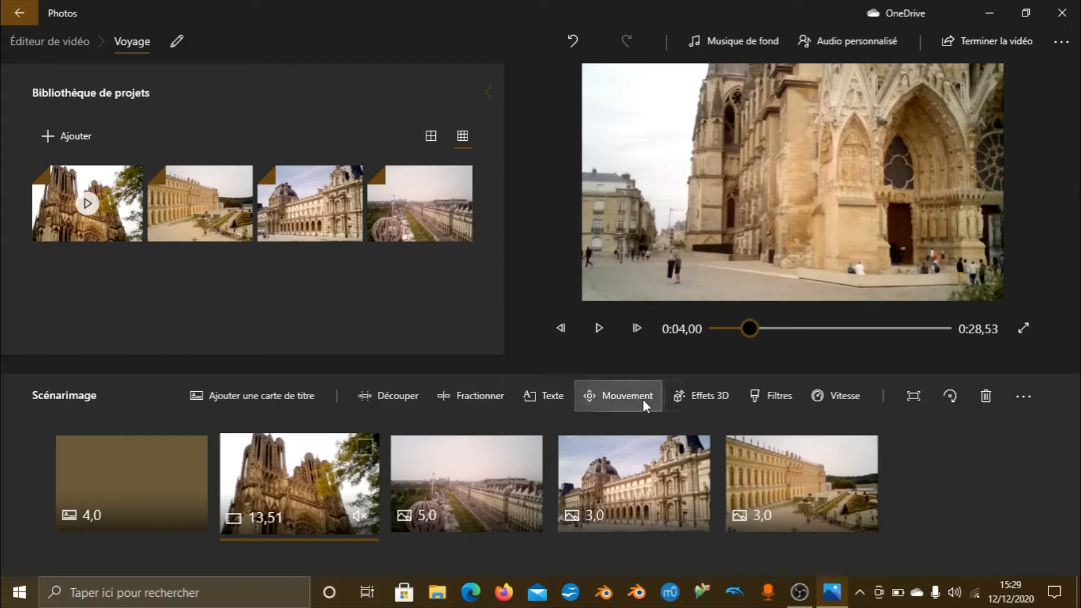
# Step: Try the slowest and fastest playback speeds for the cathedral clip and restore its normal 1x speed
pyautogui.click(847, 390)
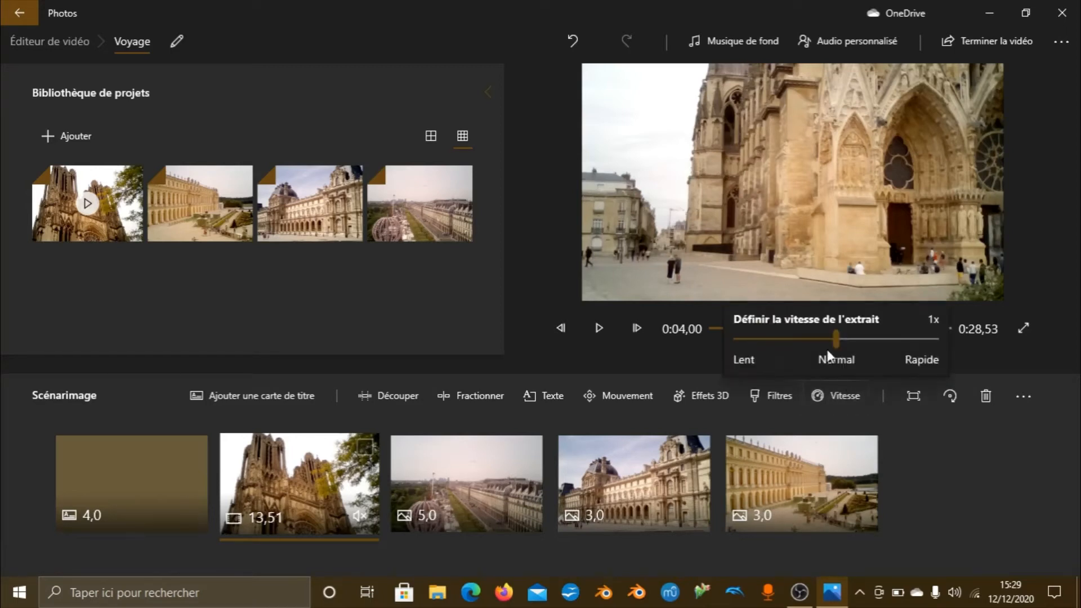
pyautogui.moveTo(836, 337); pyautogui.dragTo(710, 351)
pyautogui.moveTo(739, 340); pyautogui.dragTo(995, 347)
pyautogui.click(836, 338)
pyautogui.click(1002, 519)
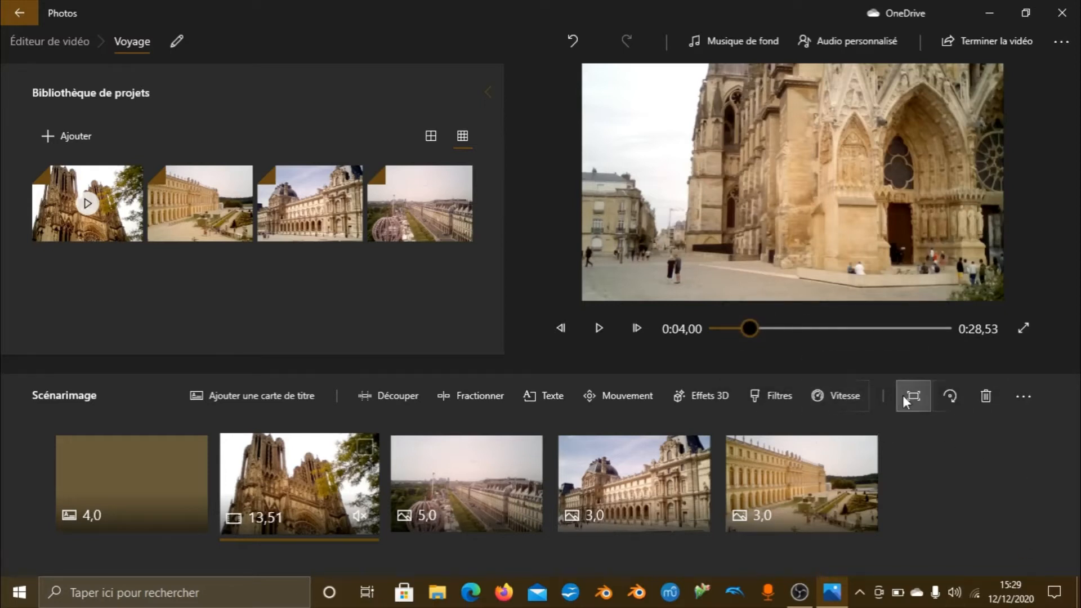
# Step: Rotate the cathedral clip through four quarter turns back to its original orientation
pyautogui.click(948, 397)
pyautogui.click(948, 398)
pyautogui.click(947, 397)
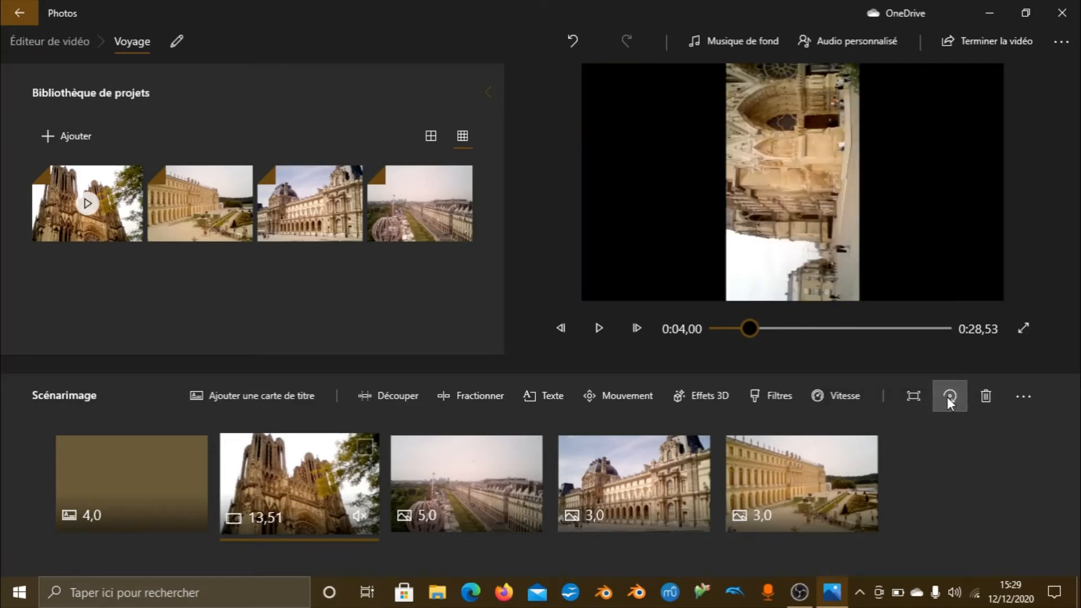
pyautogui.click(947, 397)
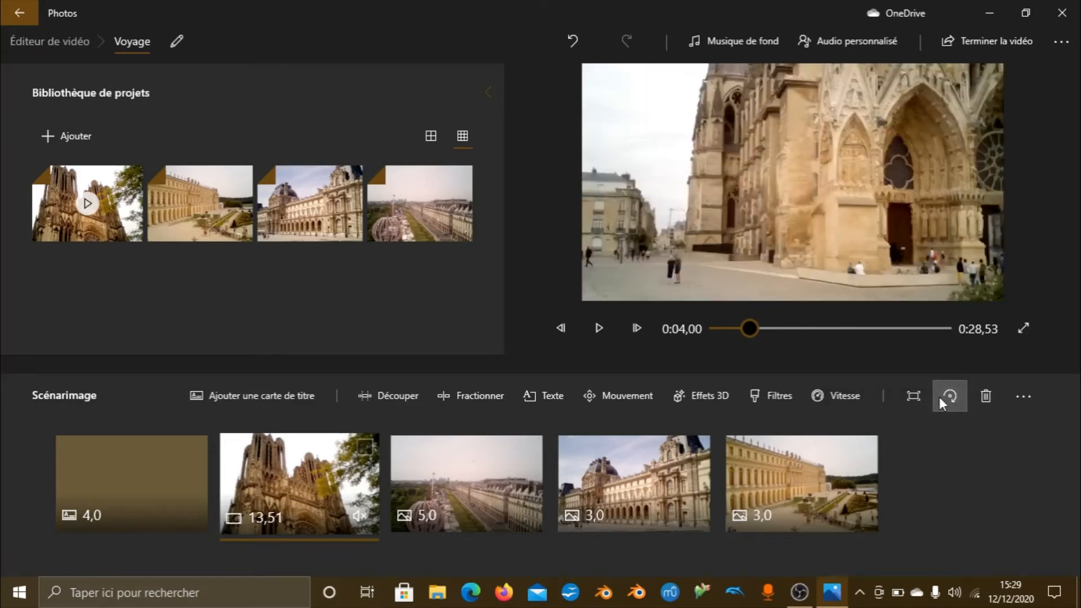